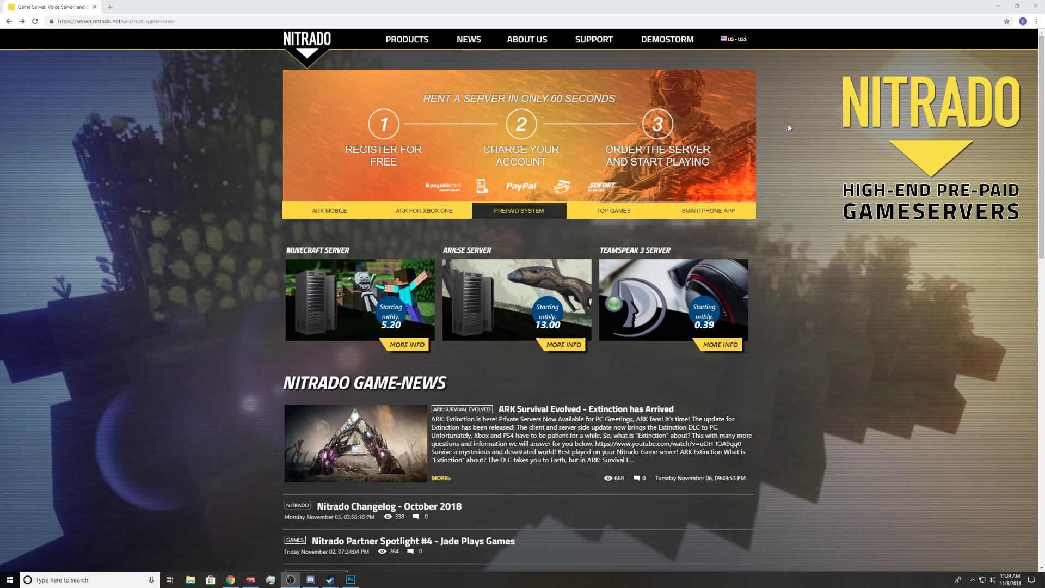
Go to MY SERVICES from the account menu in the top navigation
mouse_move(683, 44)
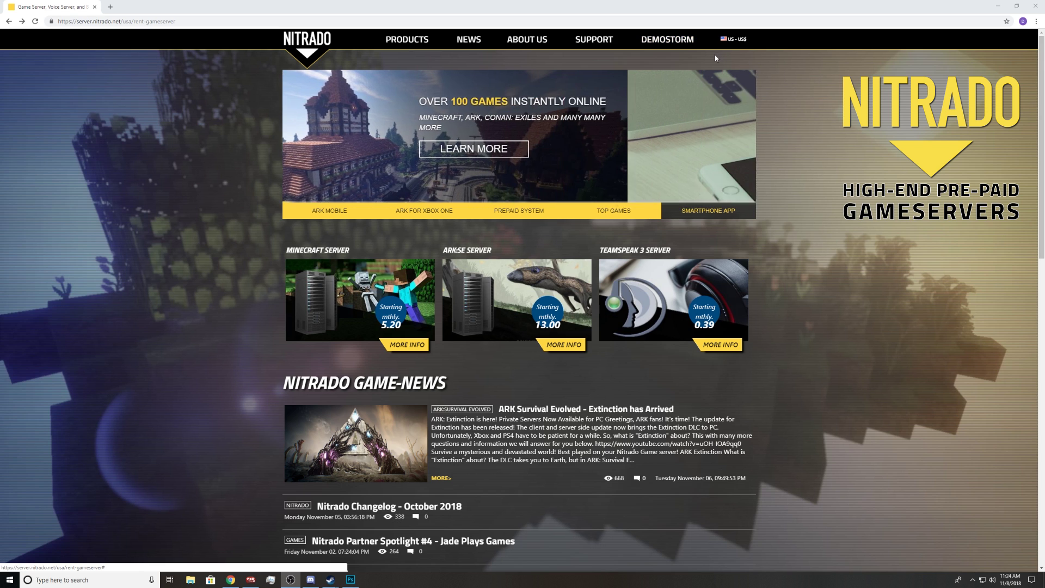
click(656, 88)
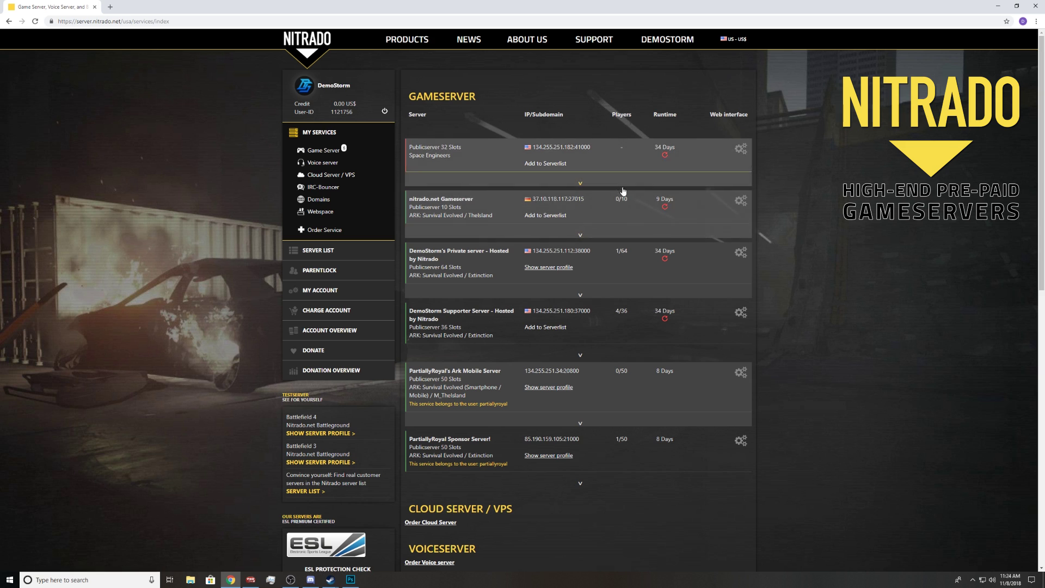
Expand the nitrado.net Gameserver row and launch its Web Interface Login in a new tab
click(620, 201)
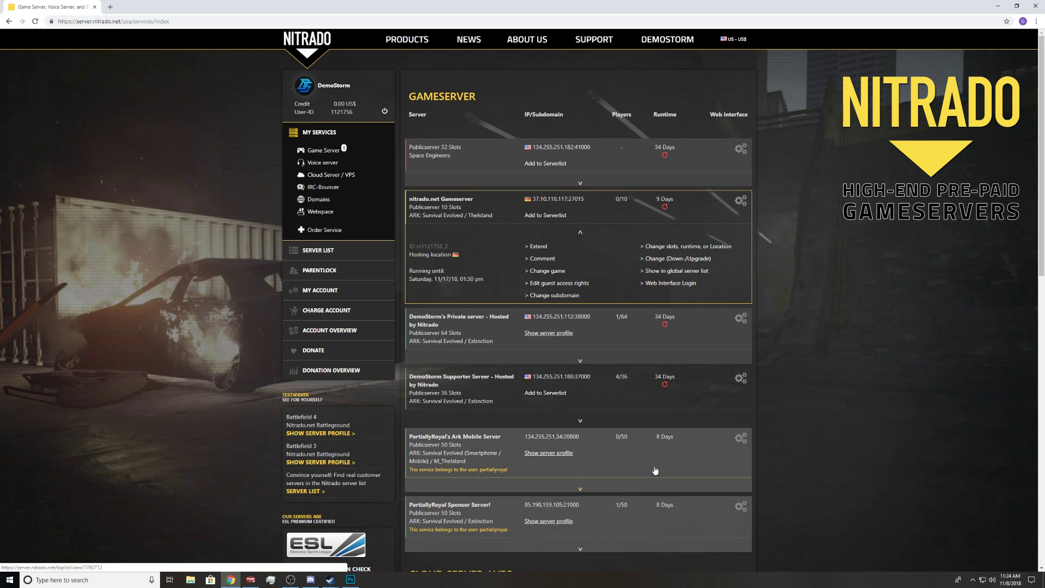
scroll(652, 501, down, 2)
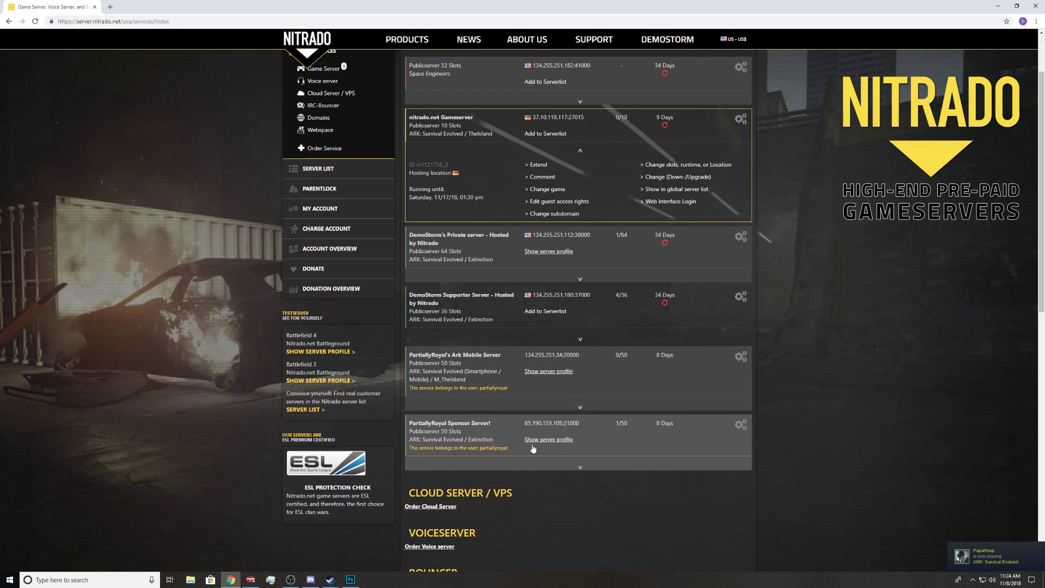
scroll(598, 315, up, 2)
click(660, 285)
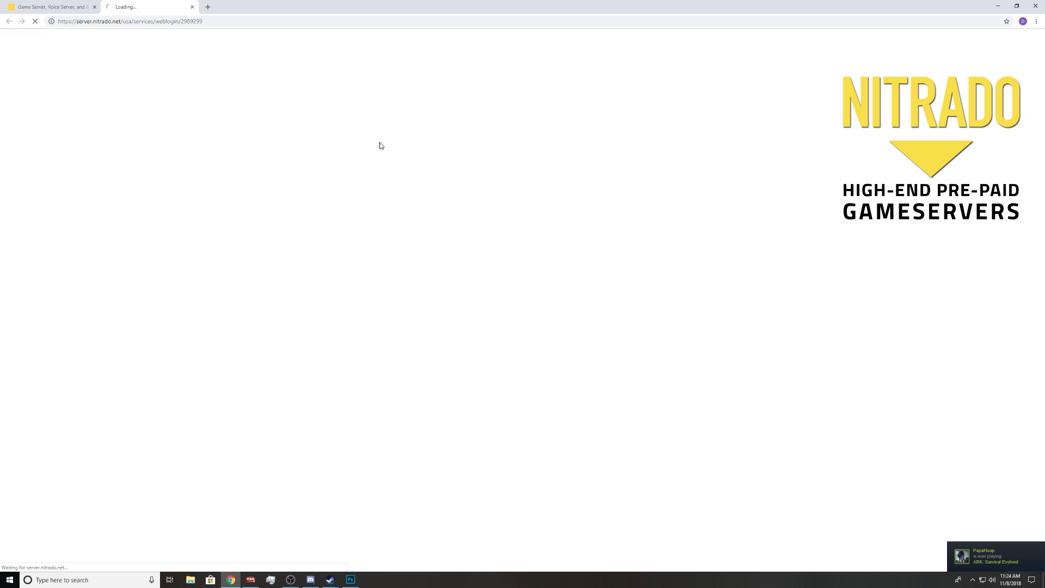
click(61, 9)
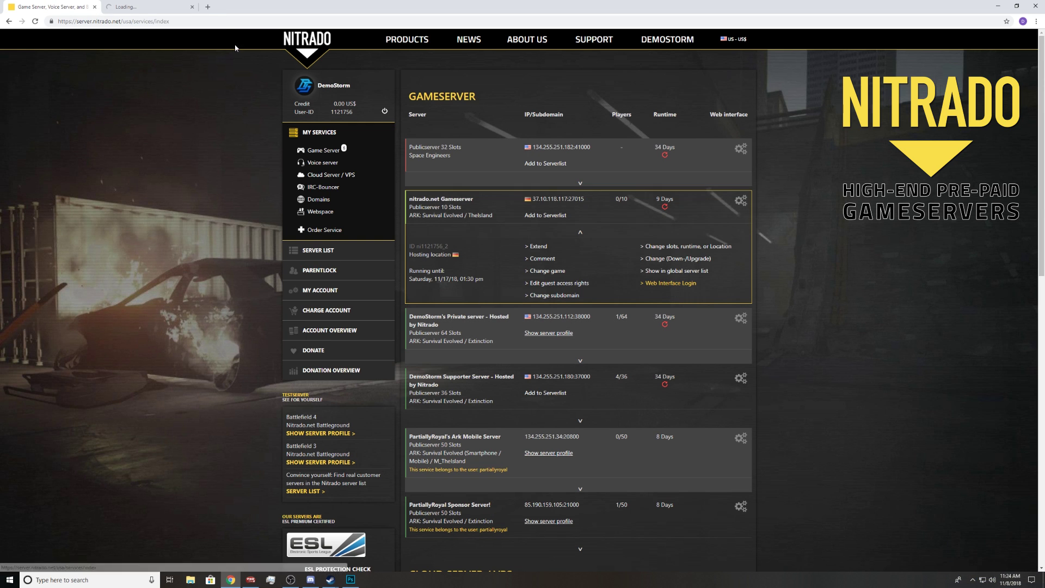
key(ctrl+Tab)
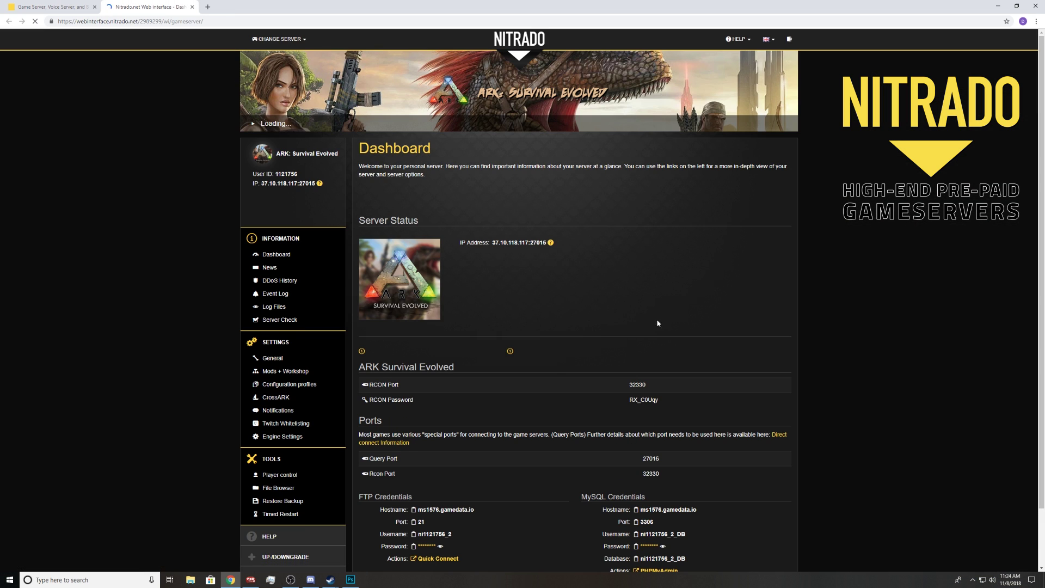
Set Mapname in Settings > General to Extinction and save the changes
scroll(658, 412, down, 2)
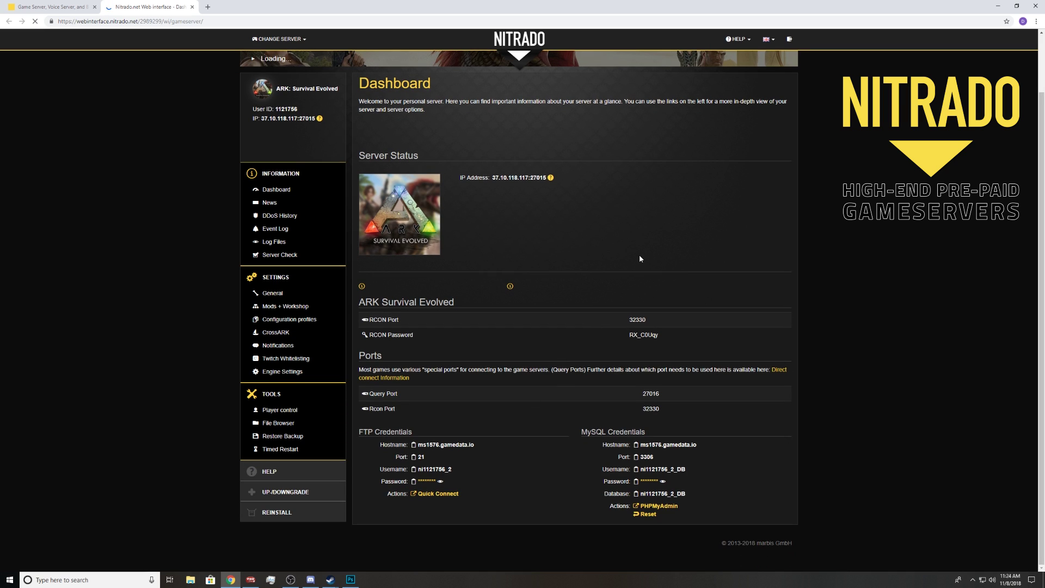
click(279, 294)
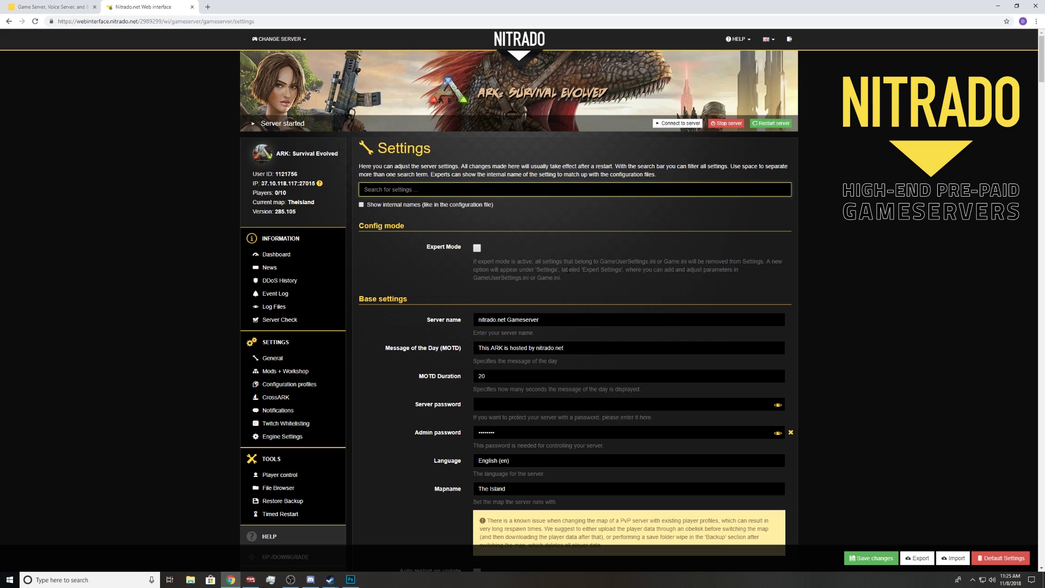
scroll(419, 336, down, 3)
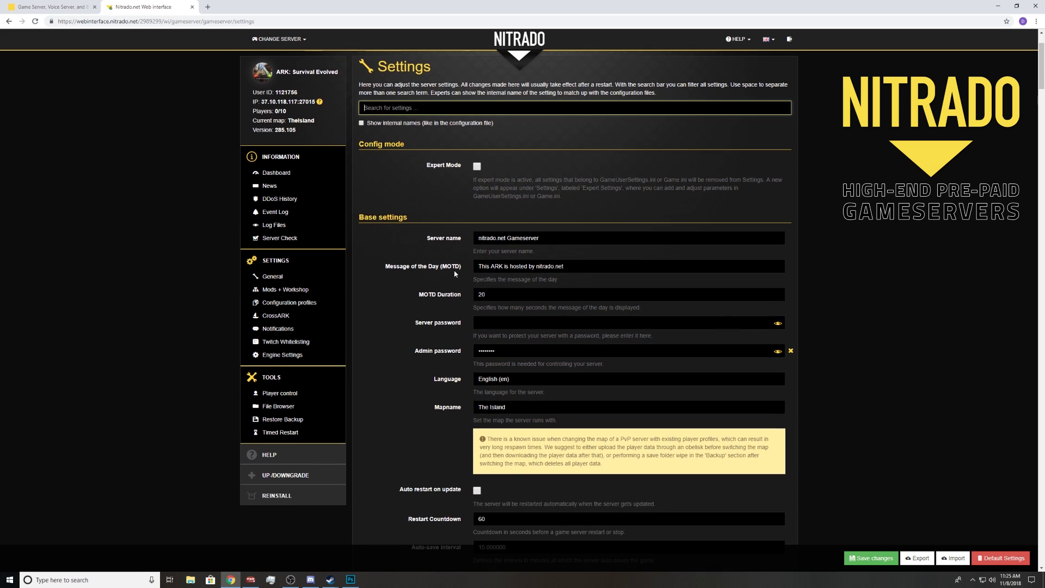
scroll(416, 267, down, 1)
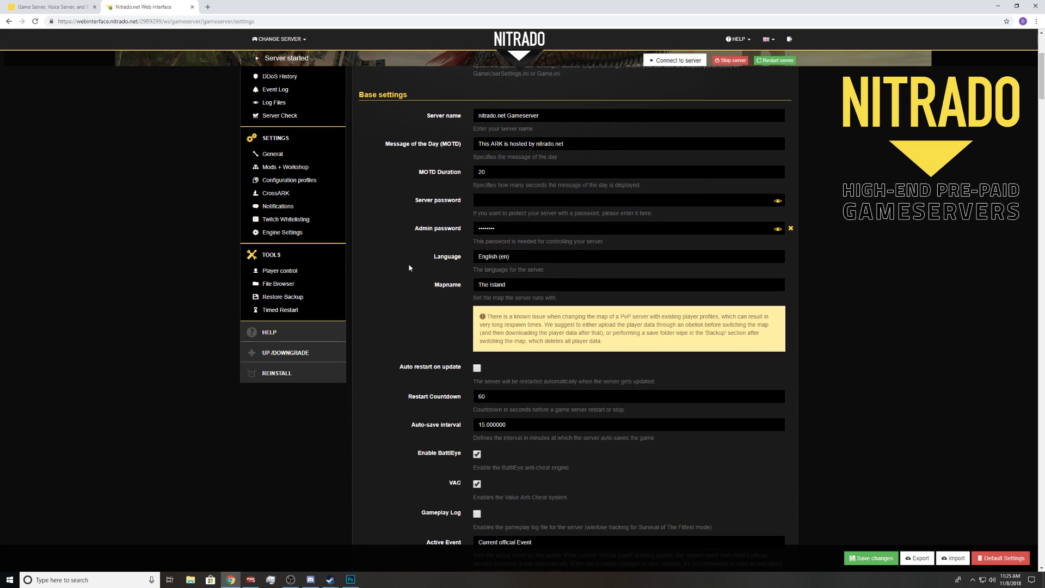
click(703, 286)
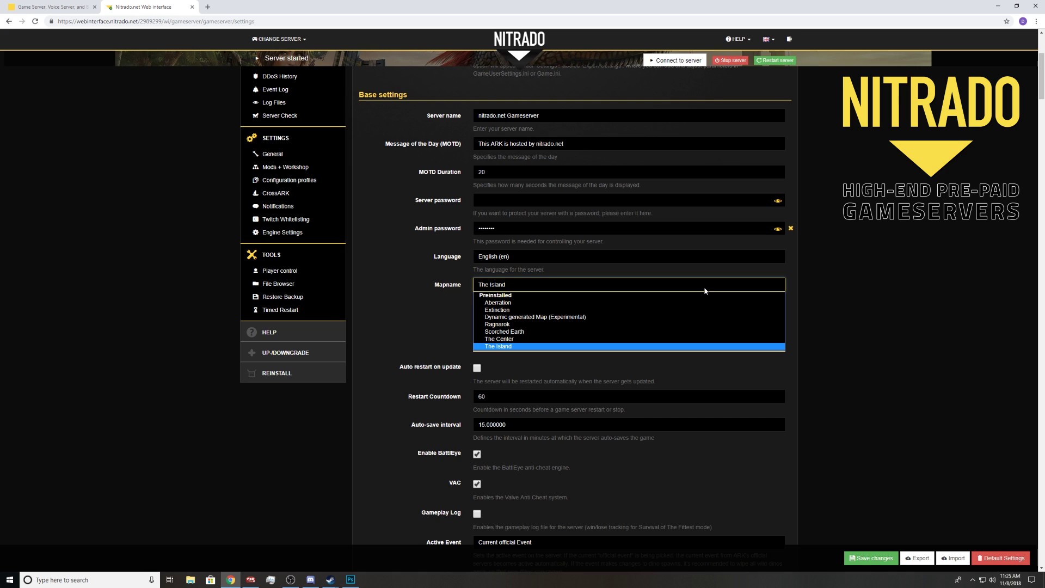
click(661, 304)
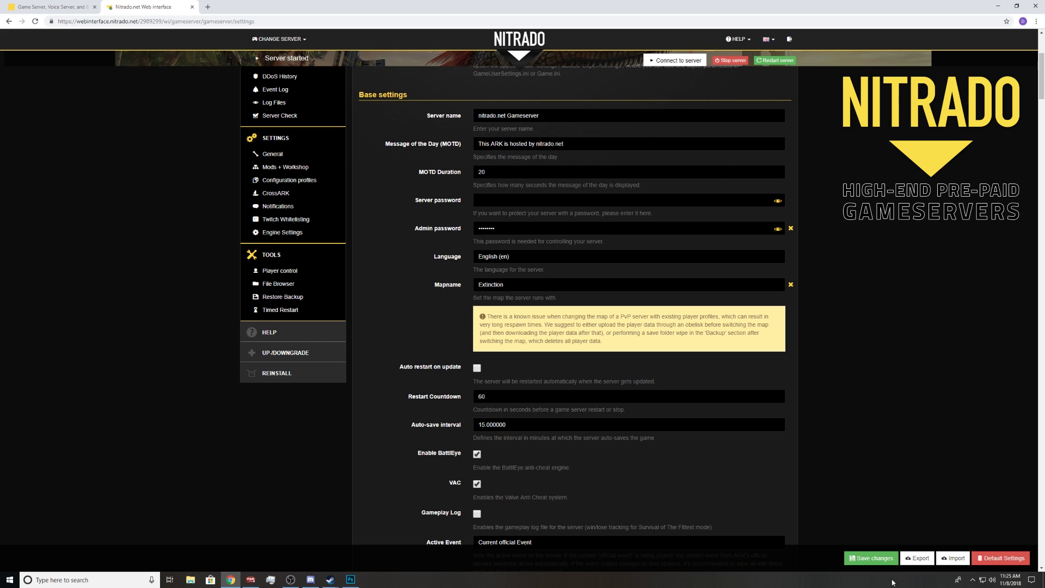
click(871, 558)
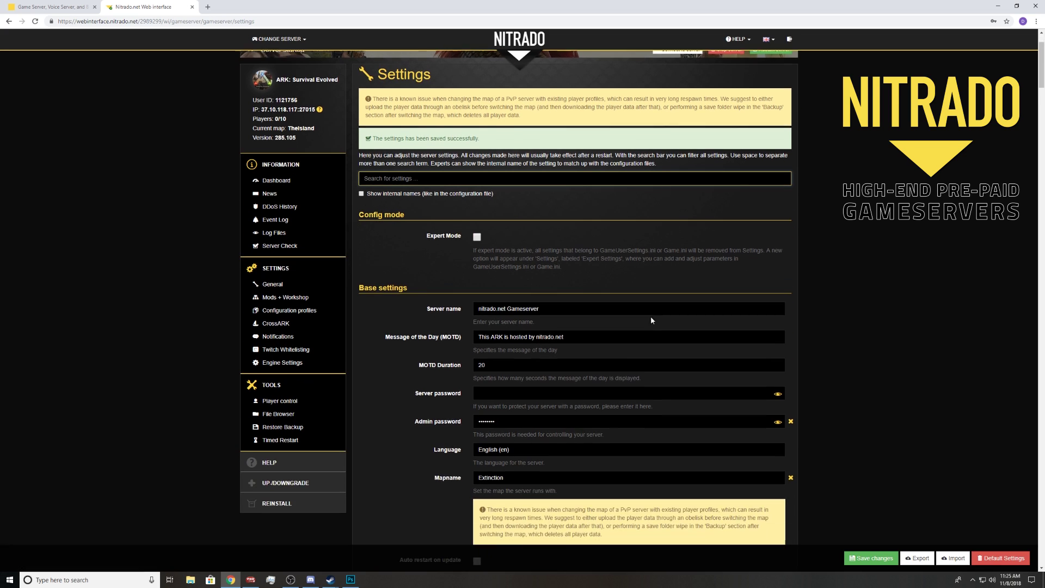
Review the Mapname dropdown's map choices and leave Extinction selected
scroll(651, 320, down, 1)
click(573, 428)
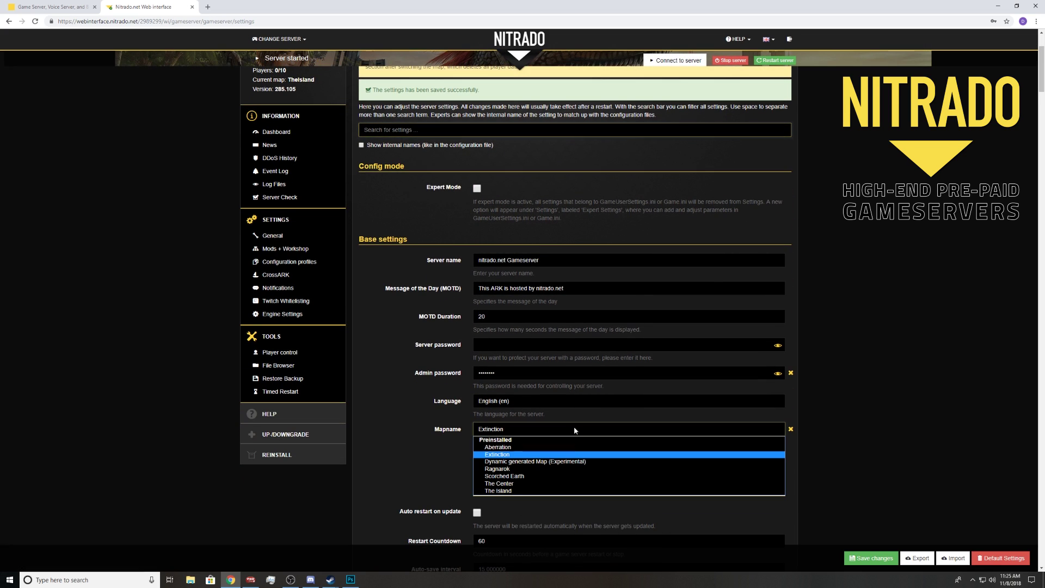
click(580, 464)
scroll(626, 284, up, 3)
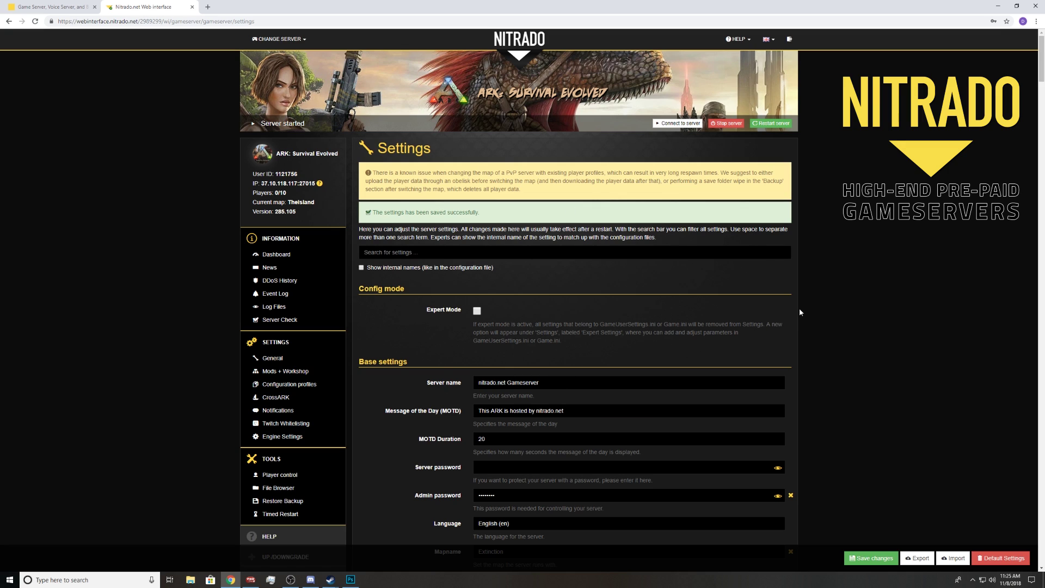
scroll(854, 299, down, 2)
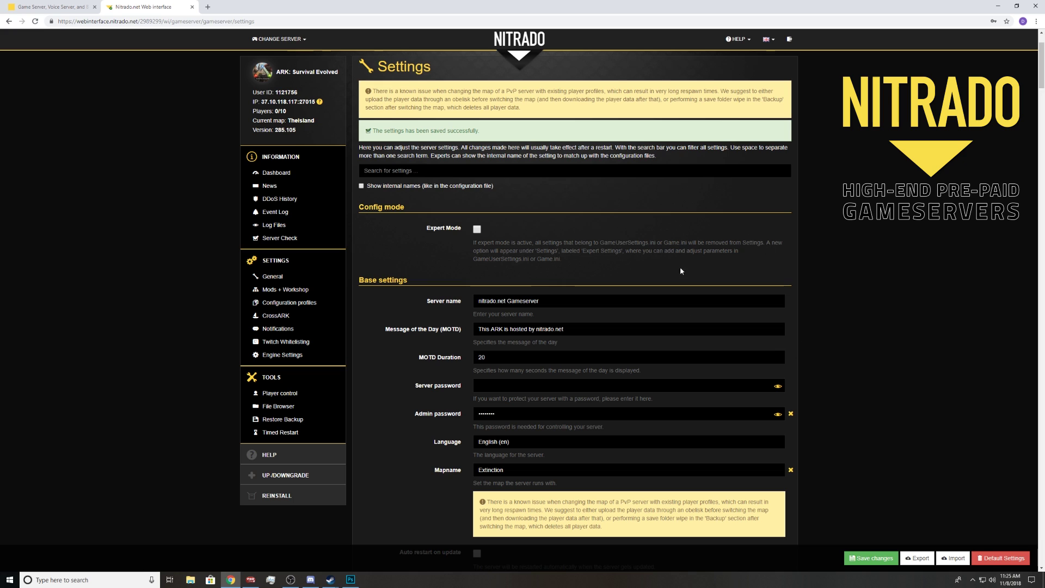
scroll(419, 272, down, 2)
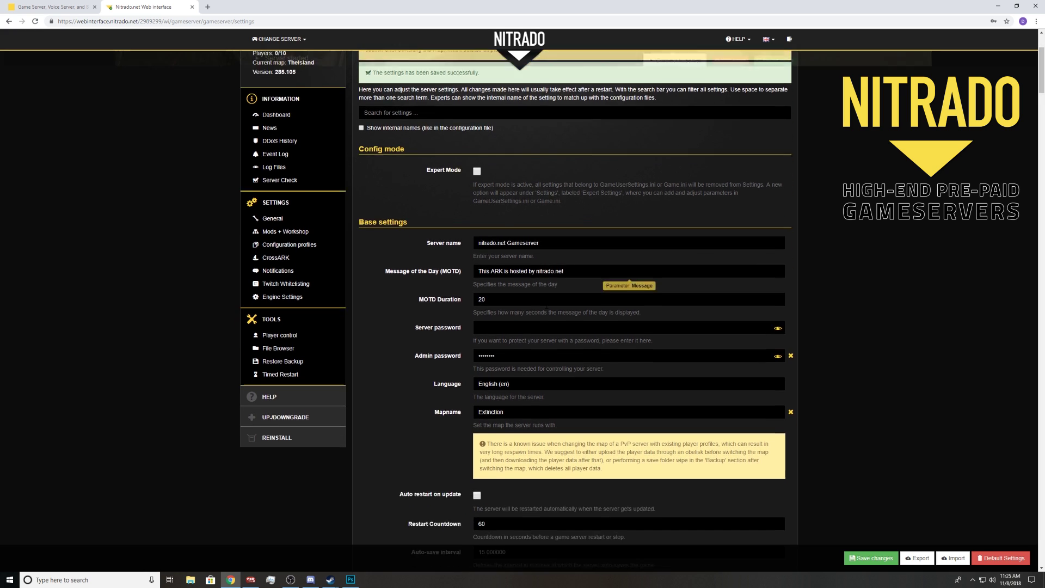
Rename the server to the owner's 'Extinction DLC Server - Hosted by Nitrado' title
drag(539, 179, 420, 200)
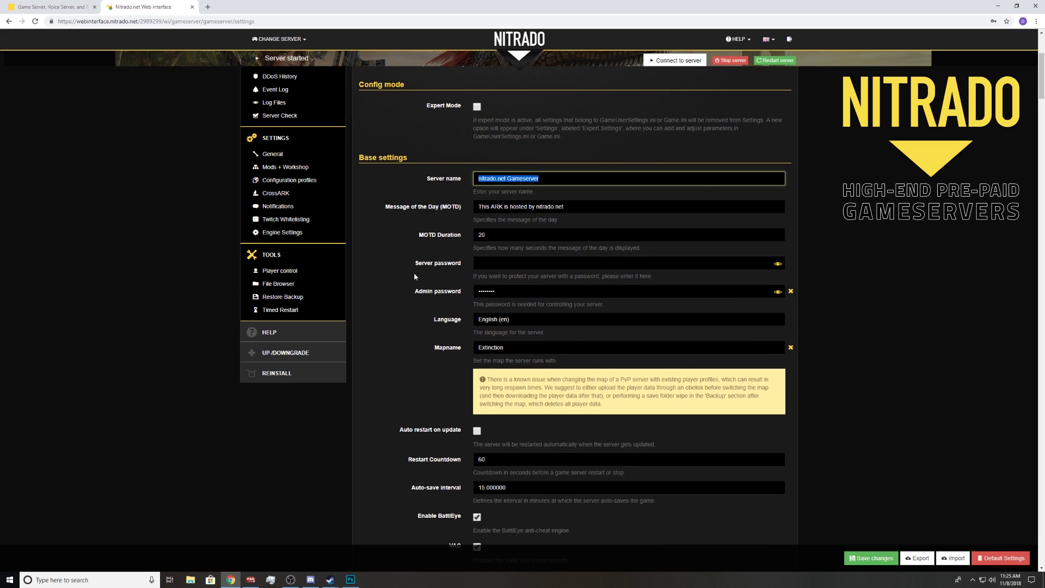
key(BackSpace)
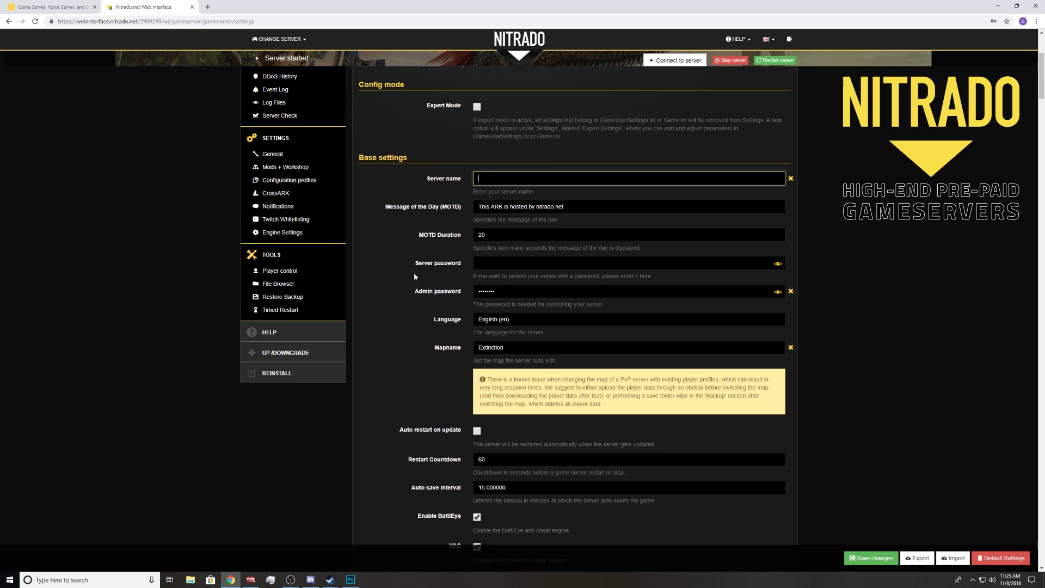
text(Demo)
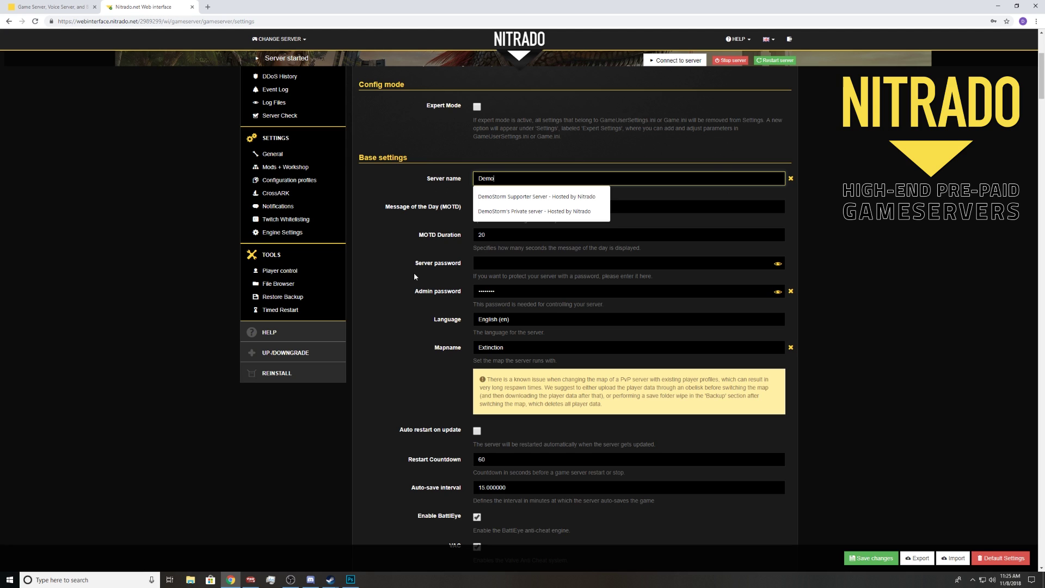
text(Storm's )
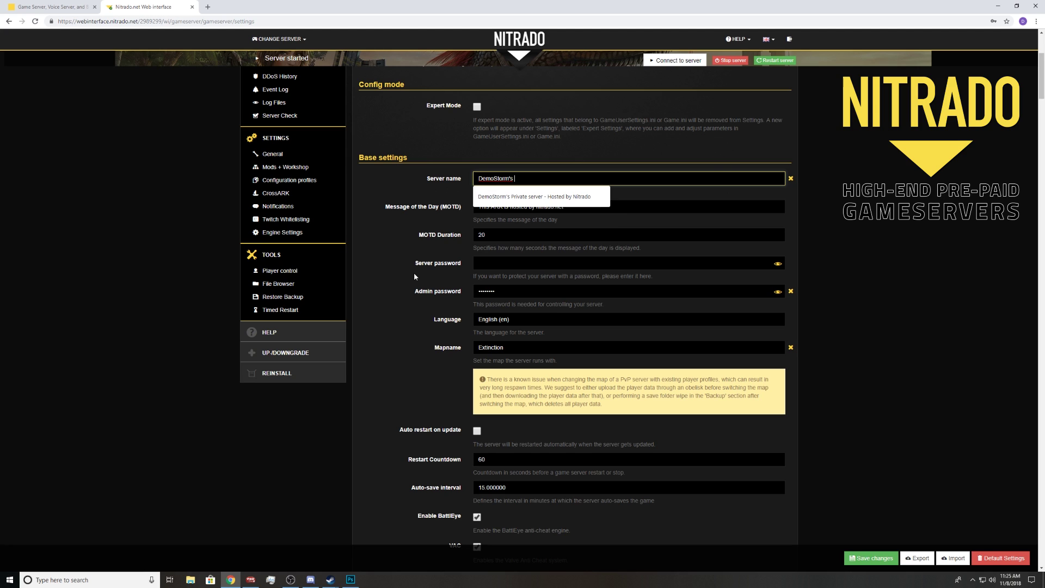
text(E)
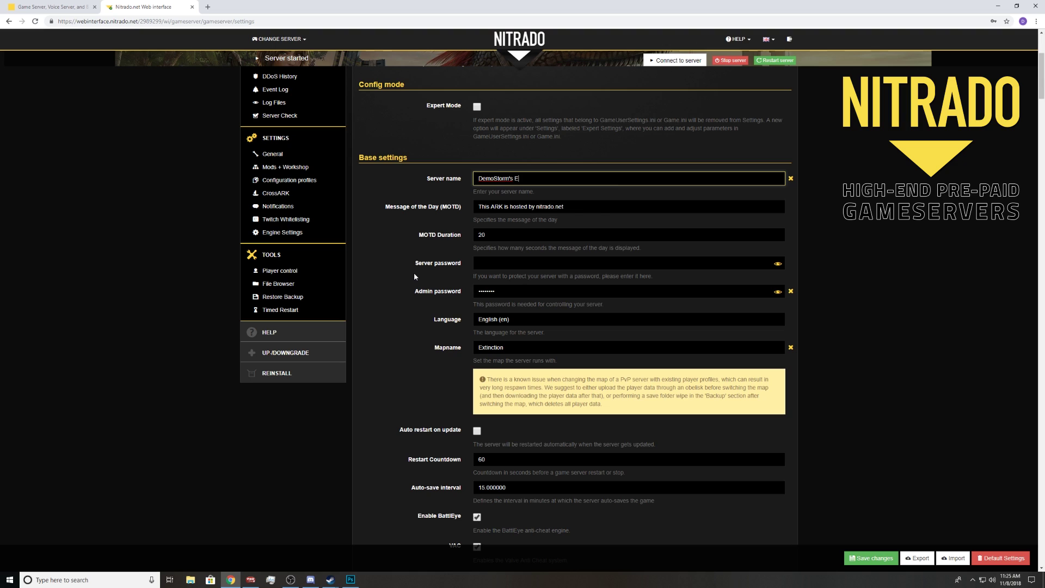
text(xtinction DLC Server - Hosted by N)
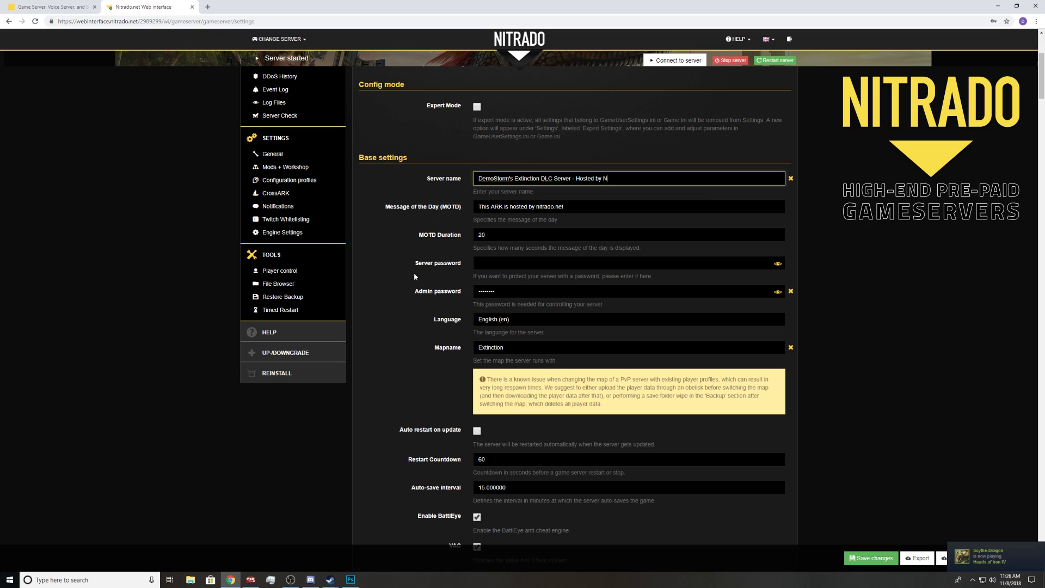
text(itrado)
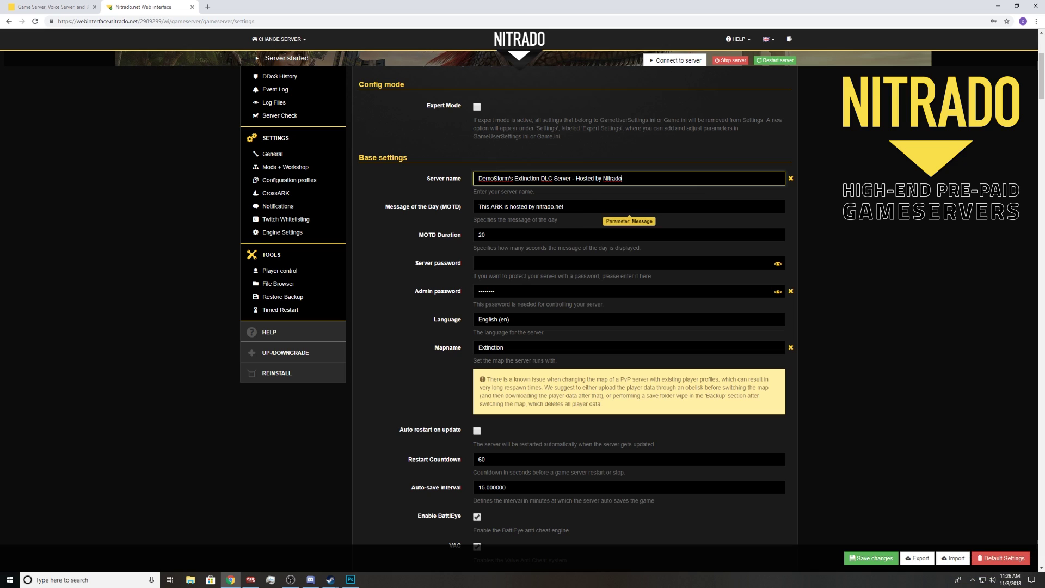
Change the message of the day to 'Hi'
drag(577, 207, 490, 207)
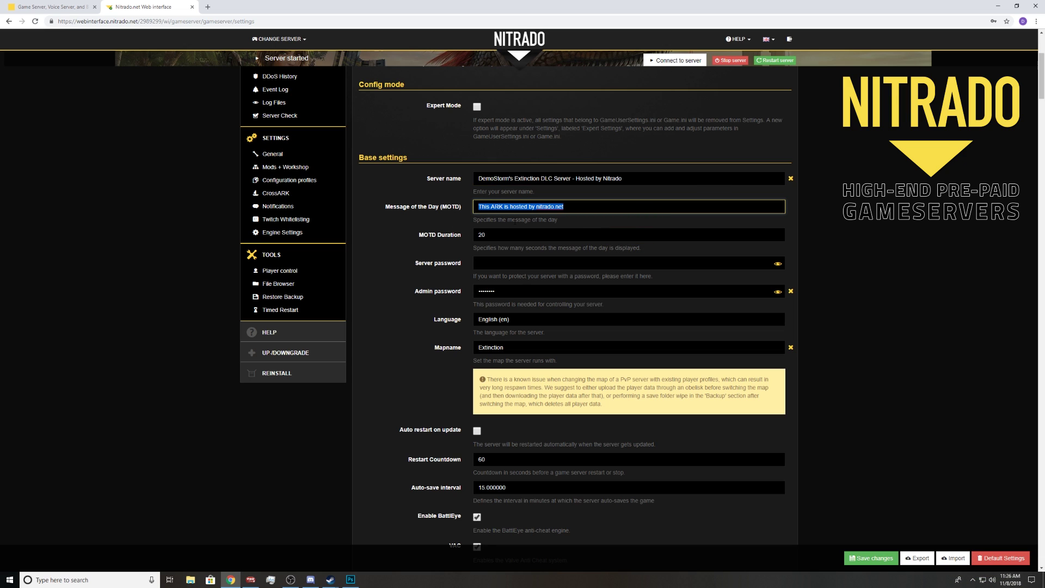
text(Hi)
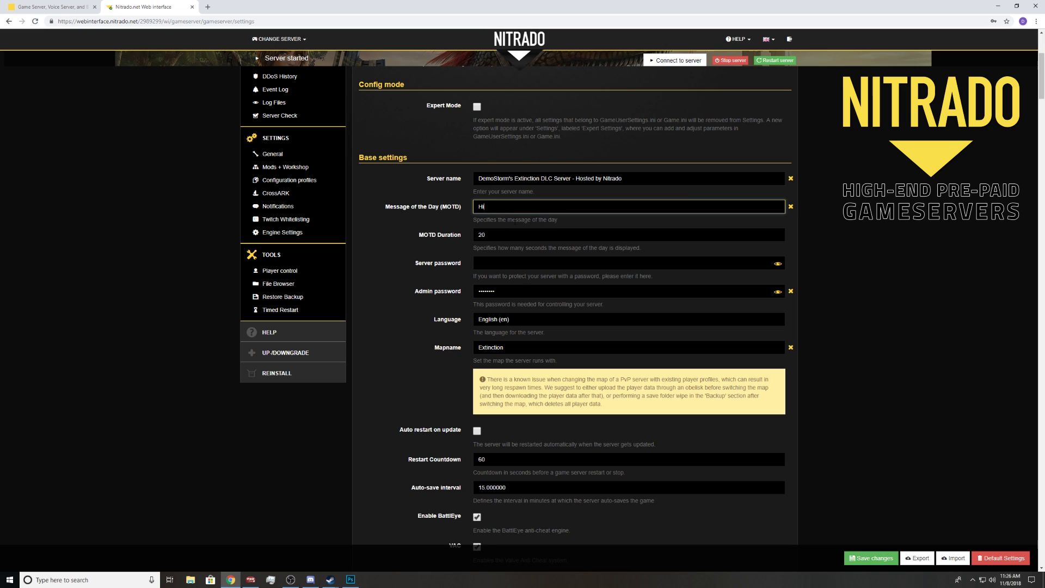
click(418, 255)
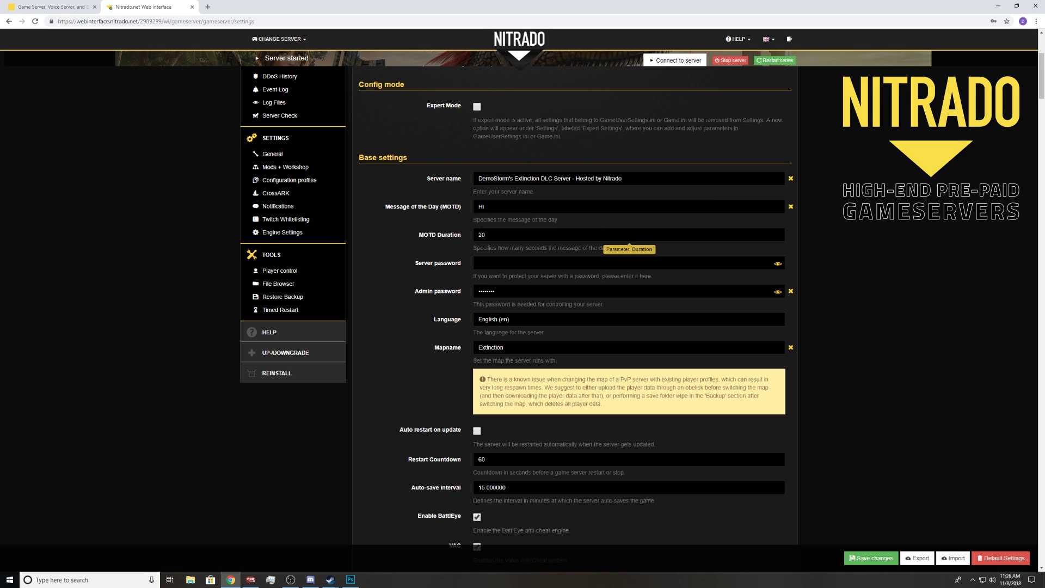
scroll(424, 245, up, 2)
scroll(425, 245, down, 1)
scroll(424, 245, down, 1)
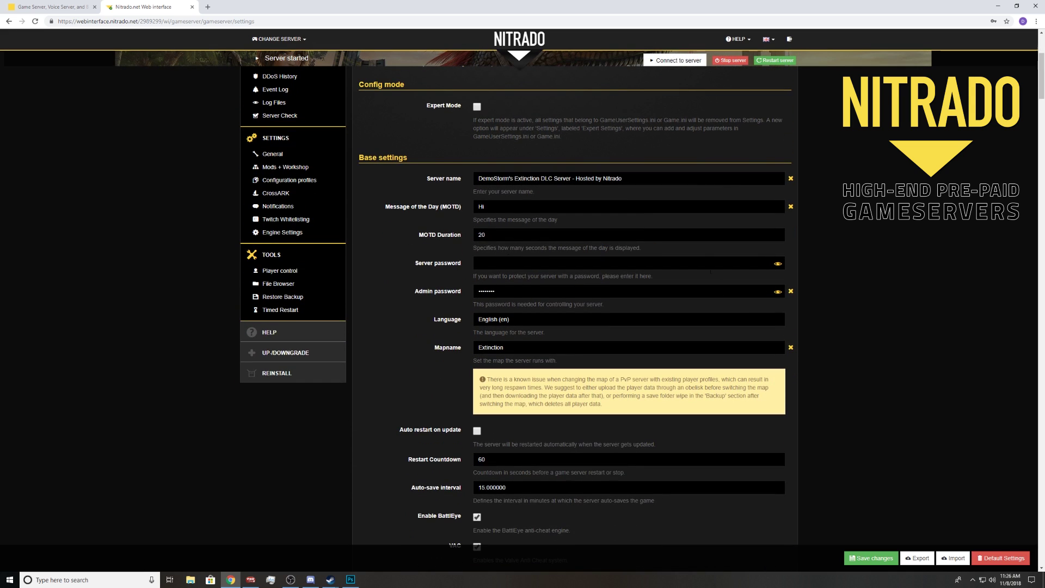
scroll(522, 267, down, 1)
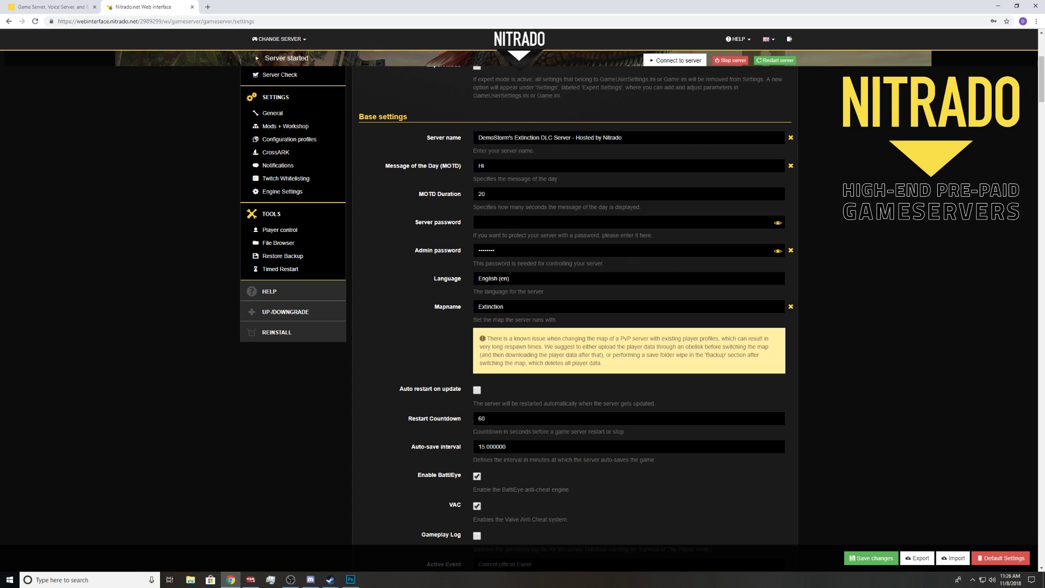
click(479, 222)
text(enablecheats)
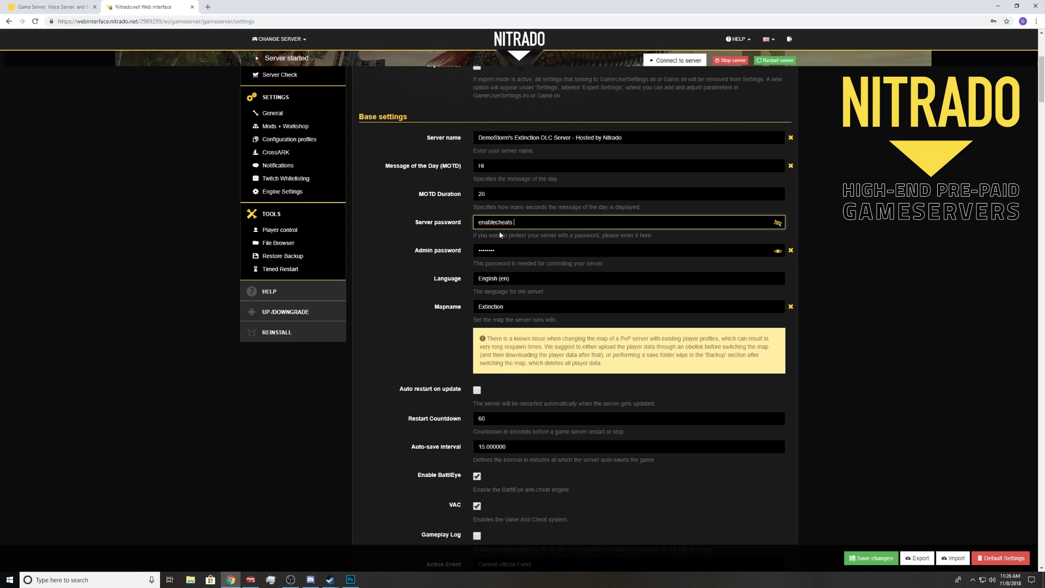
key(Tab)
key(Return)
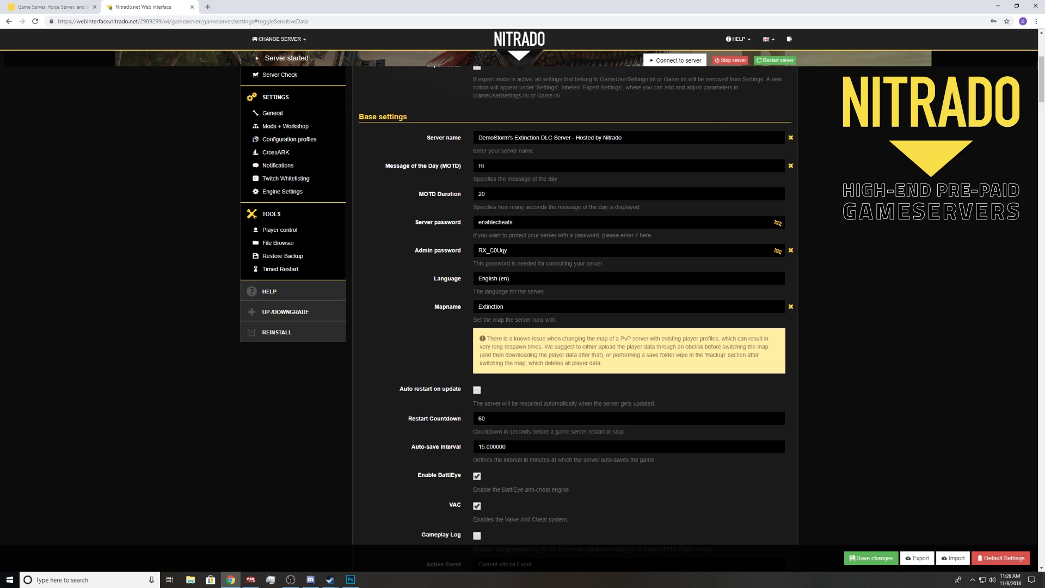
key(Tab)
key(ctrl+c)
click(536, 222)
key(ctrl+v)
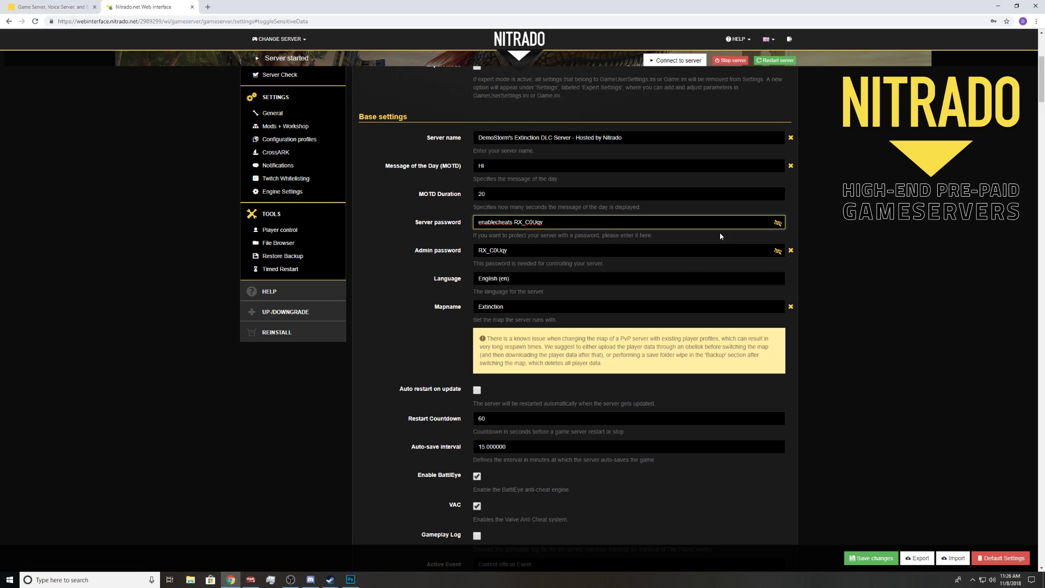
key(ctrl+a)
key(BackSpace)
click(777, 251)
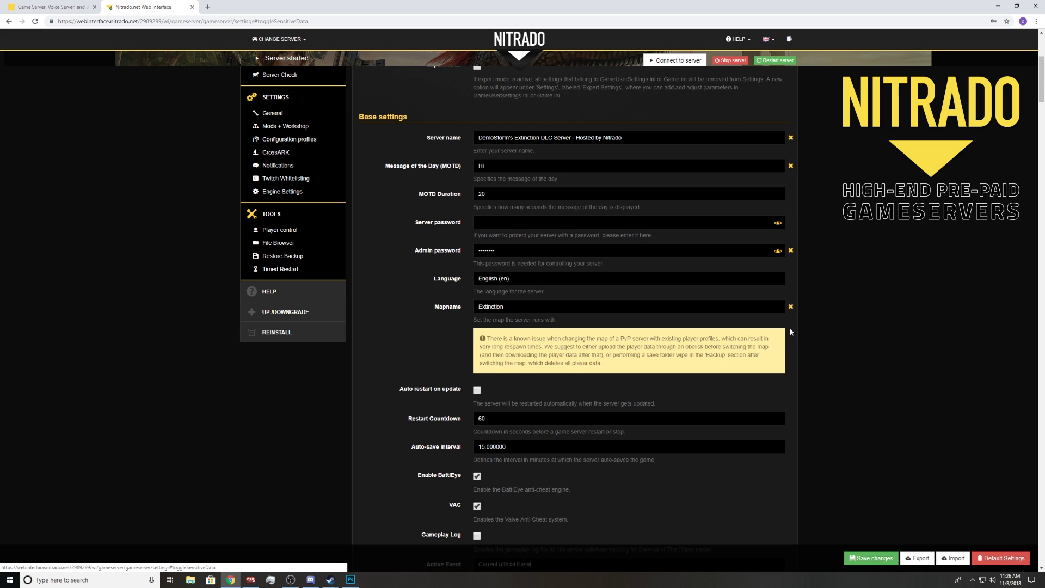
scroll(589, 277, down, 2)
scroll(560, 205, down, 2)
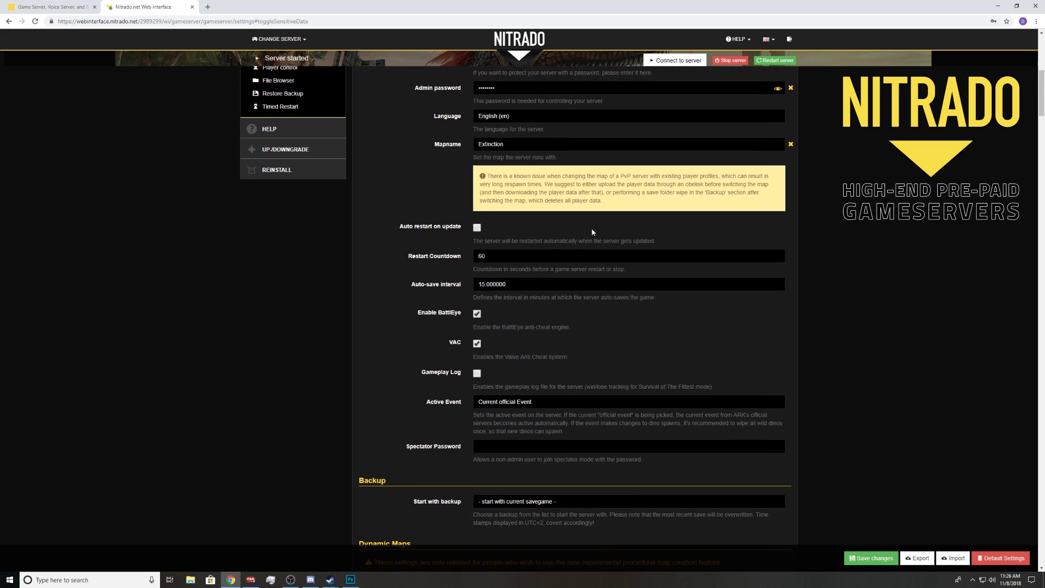
scroll(462, 247, down, 1)
click(538, 213)
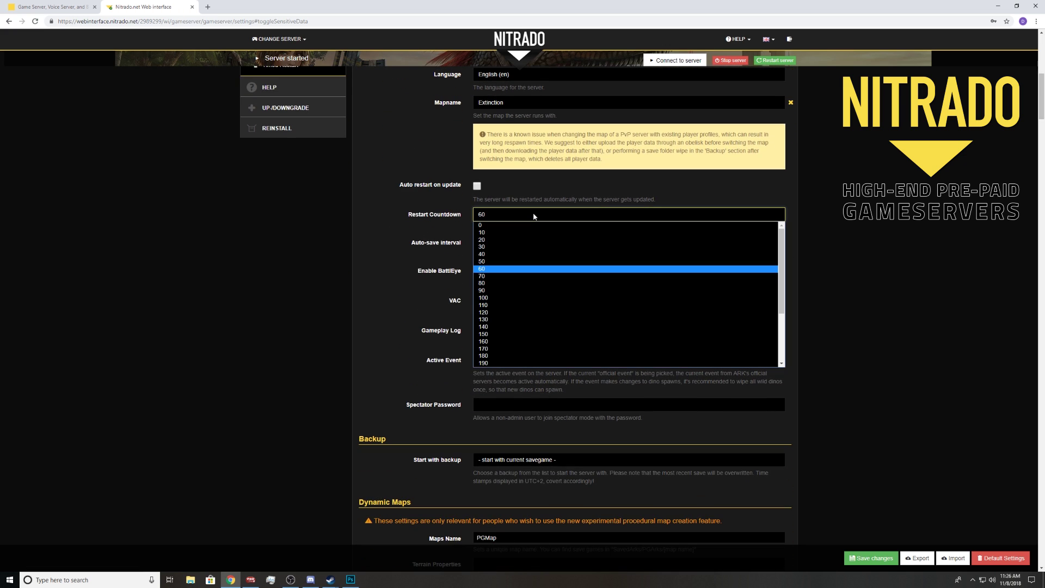
scroll(534, 341, down, 3)
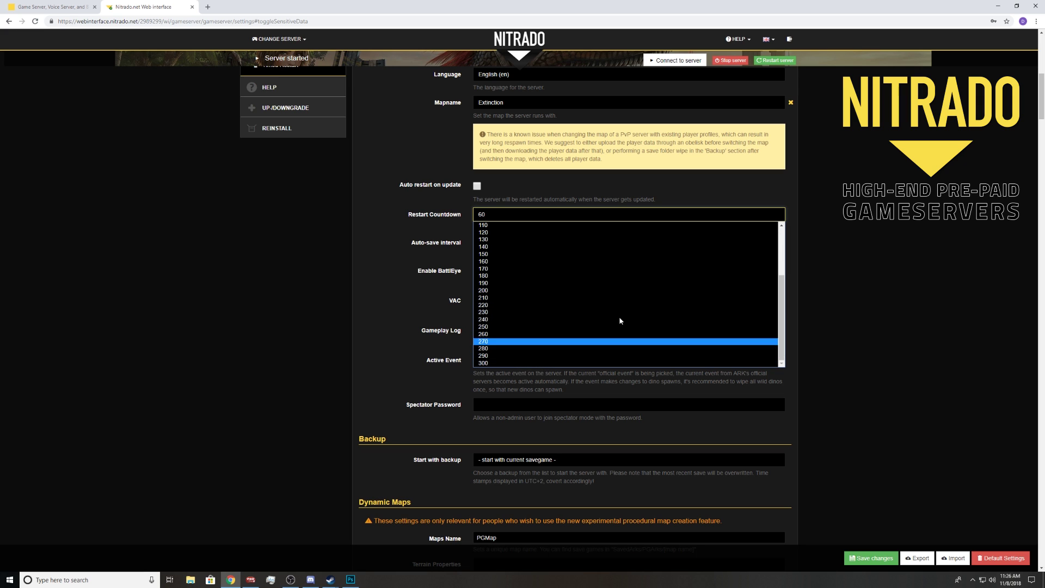
click(557, 214)
scroll(557, 213, up, 2)
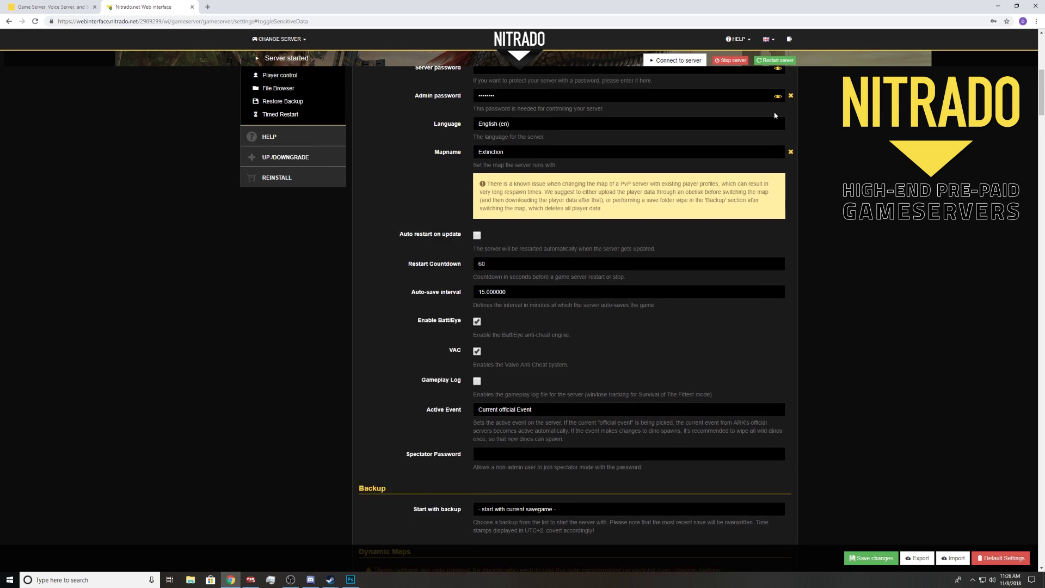
click(778, 60)
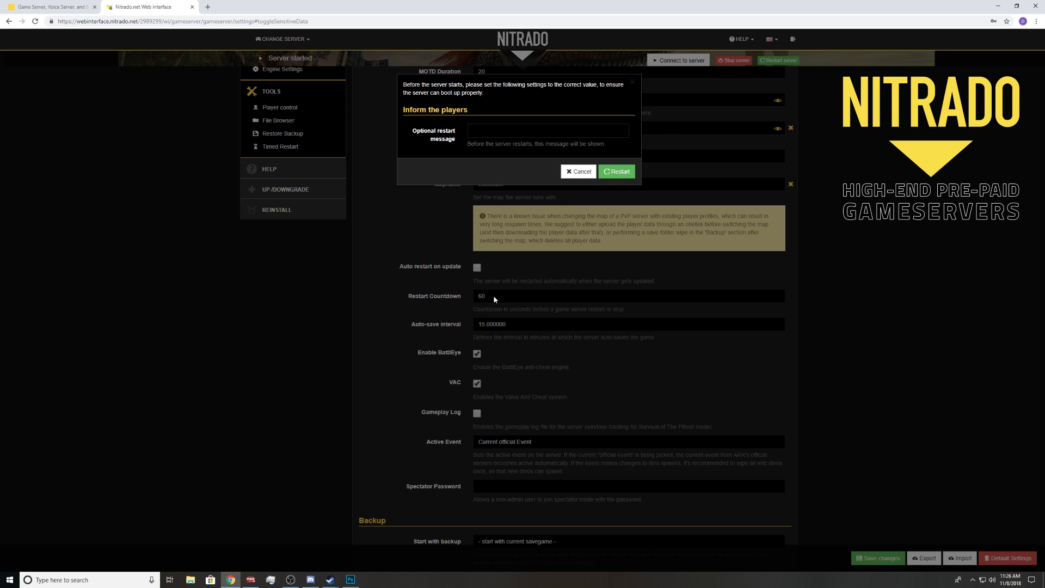
click(538, 131)
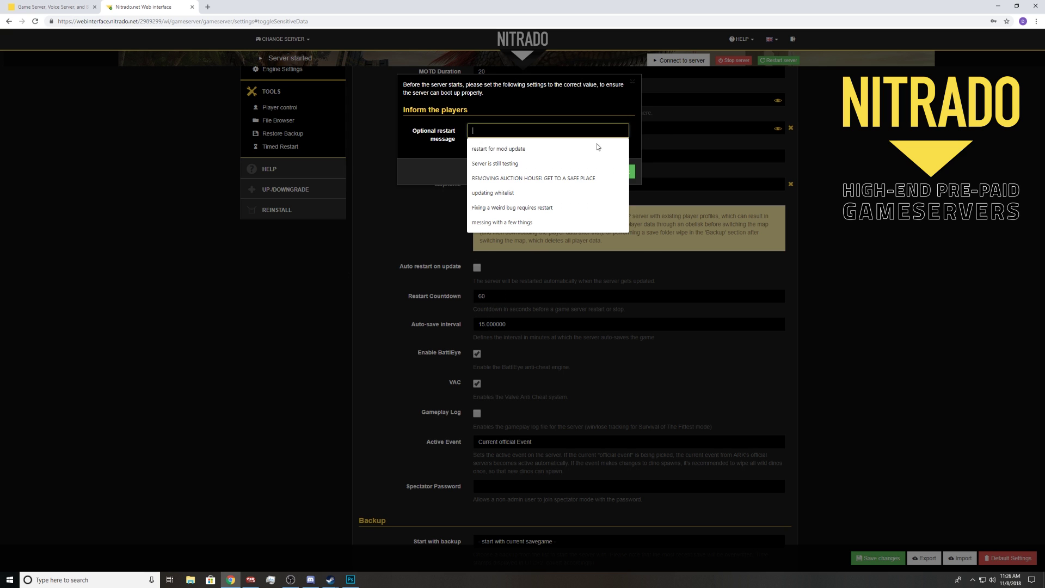
click(574, 172)
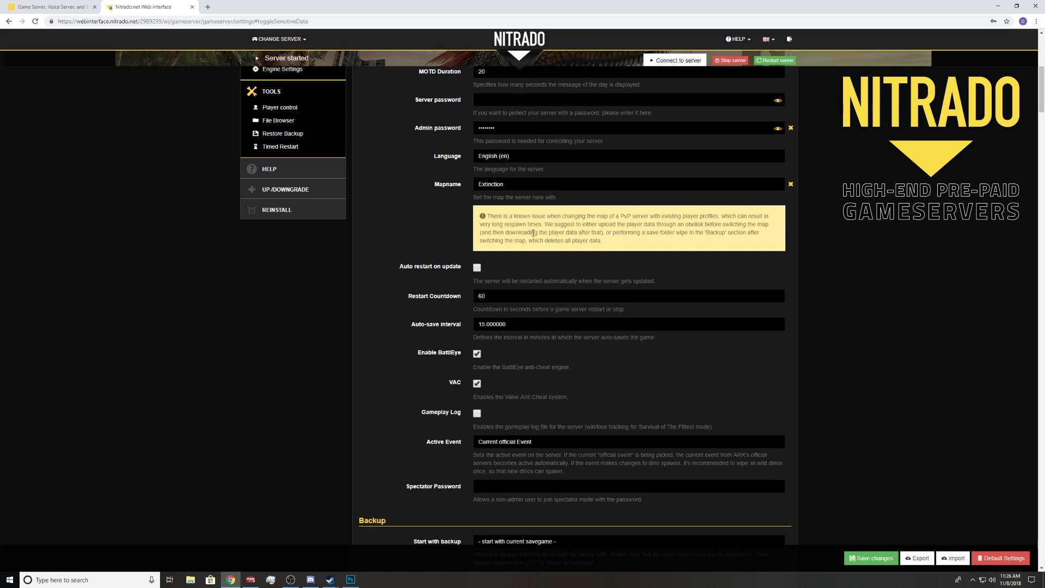
scroll(637, 203, down, 2)
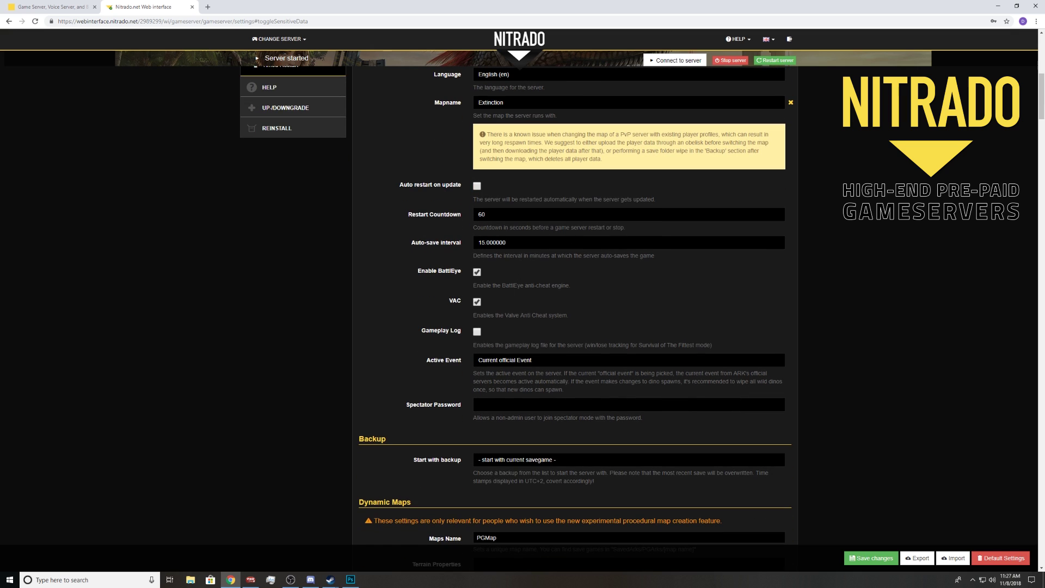
scroll(500, 258, down, 2)
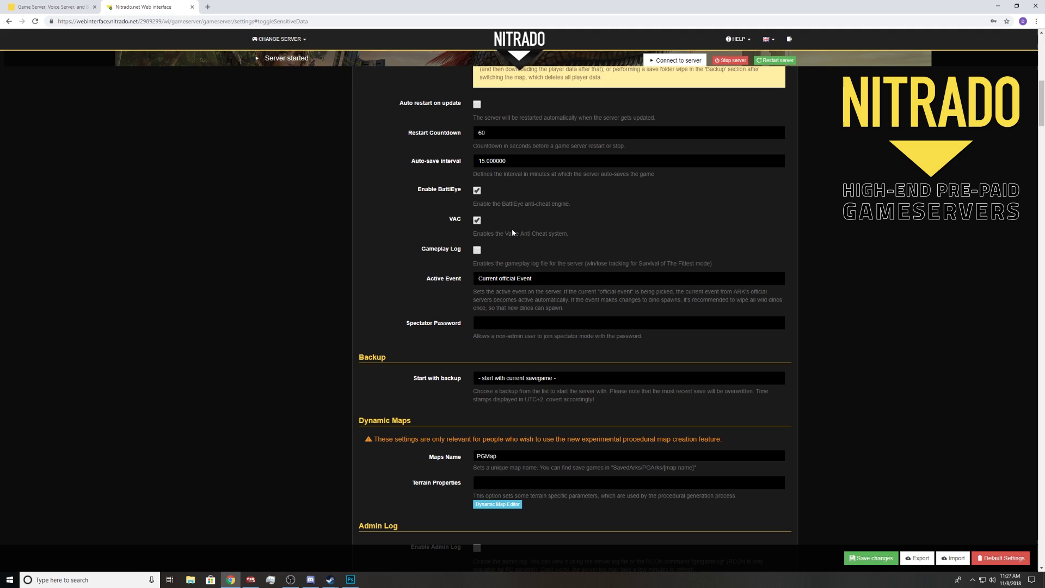
click(550, 279)
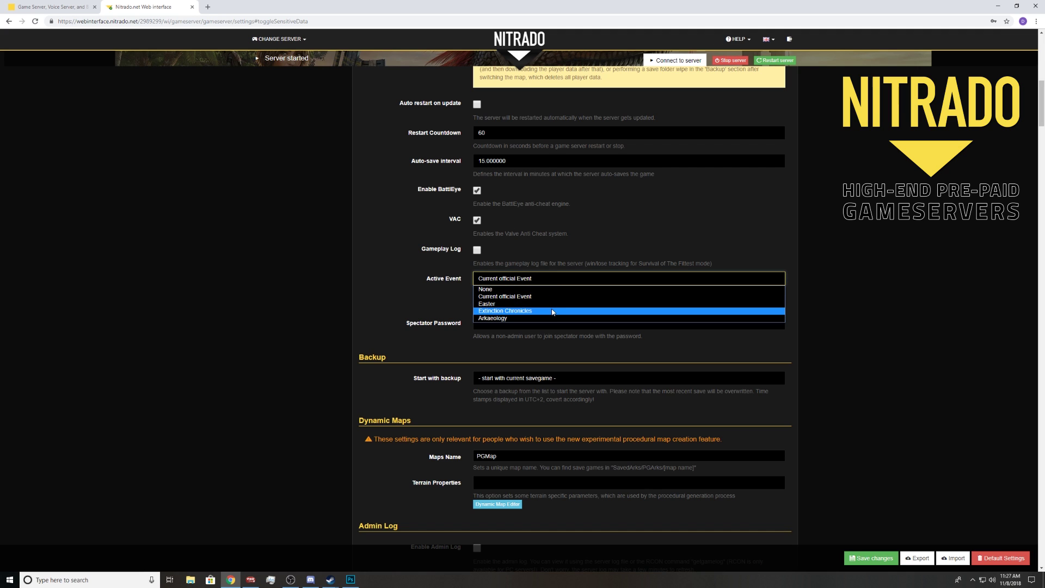
key(Up)
click(667, 220)
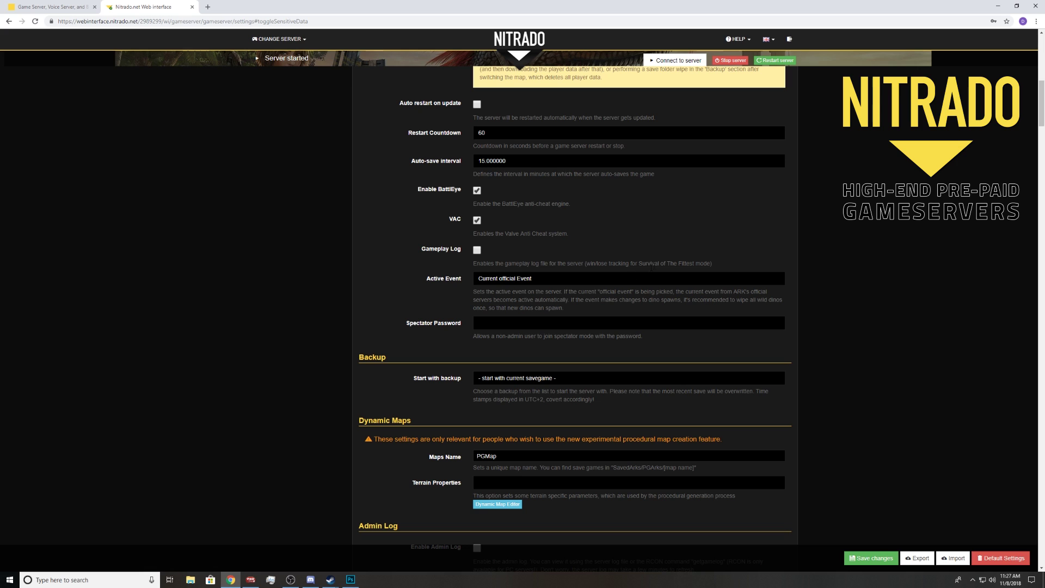
drag(643, 263, 710, 265)
click(748, 249)
scroll(355, 405, down, 2)
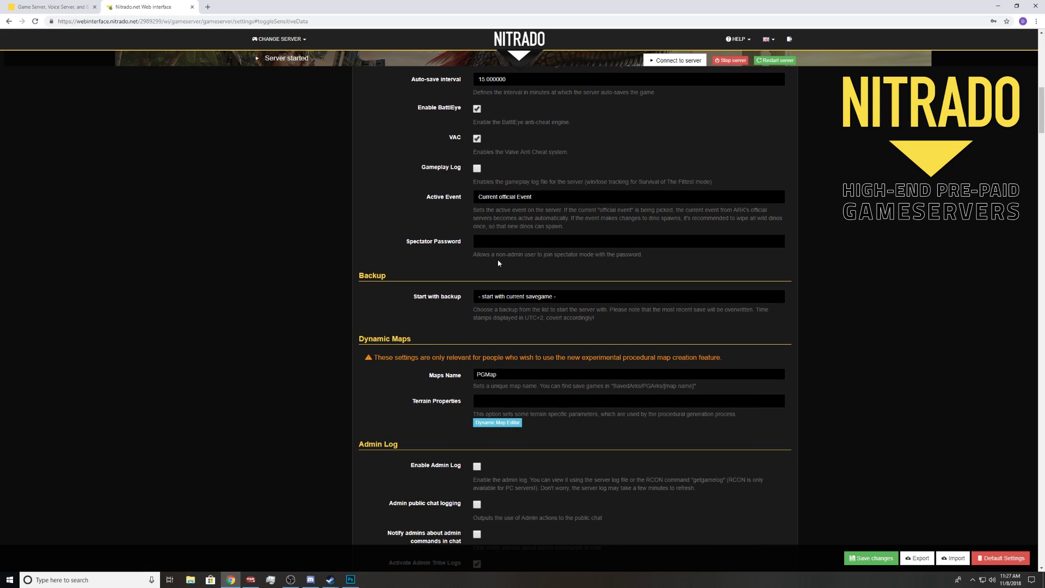
click(594, 243)
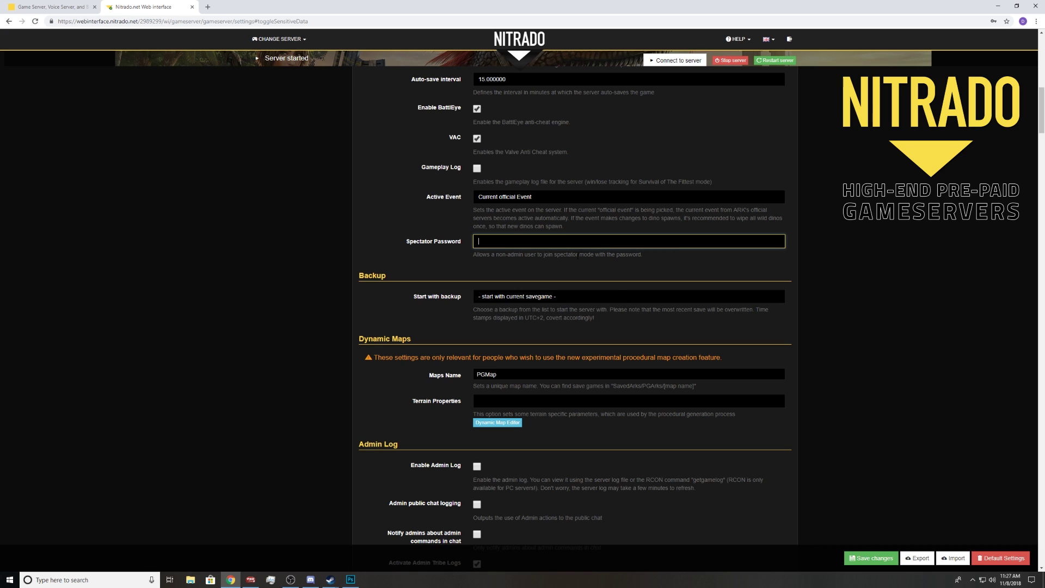
scroll(485, 279, down, 1)
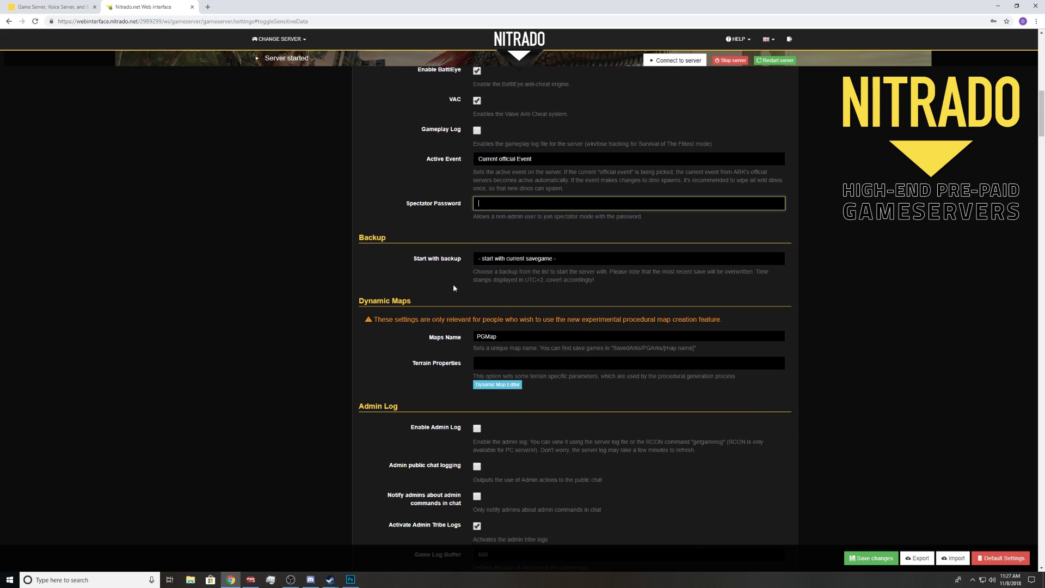
click(525, 258)
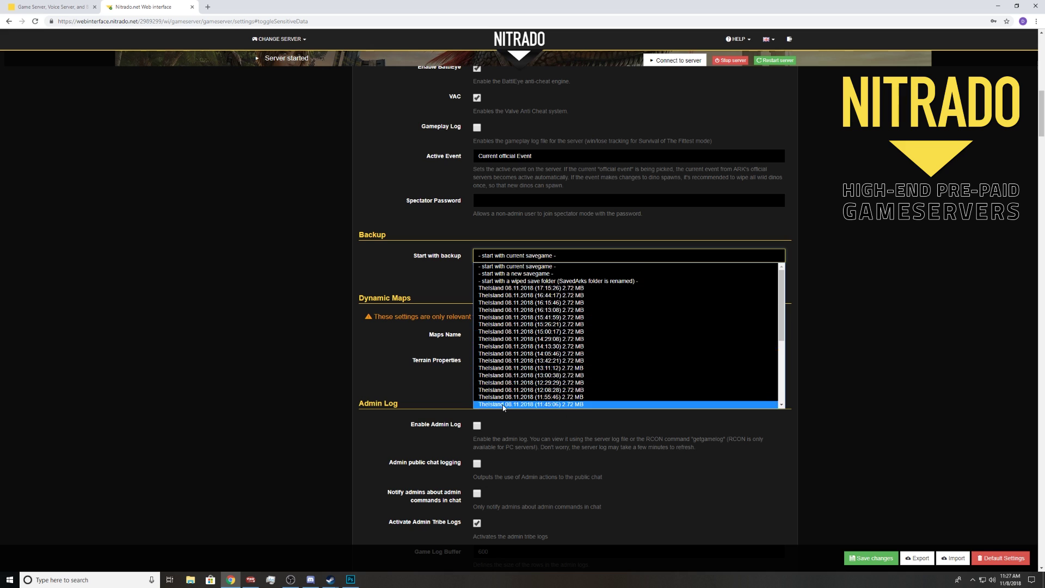
click(373, 276)
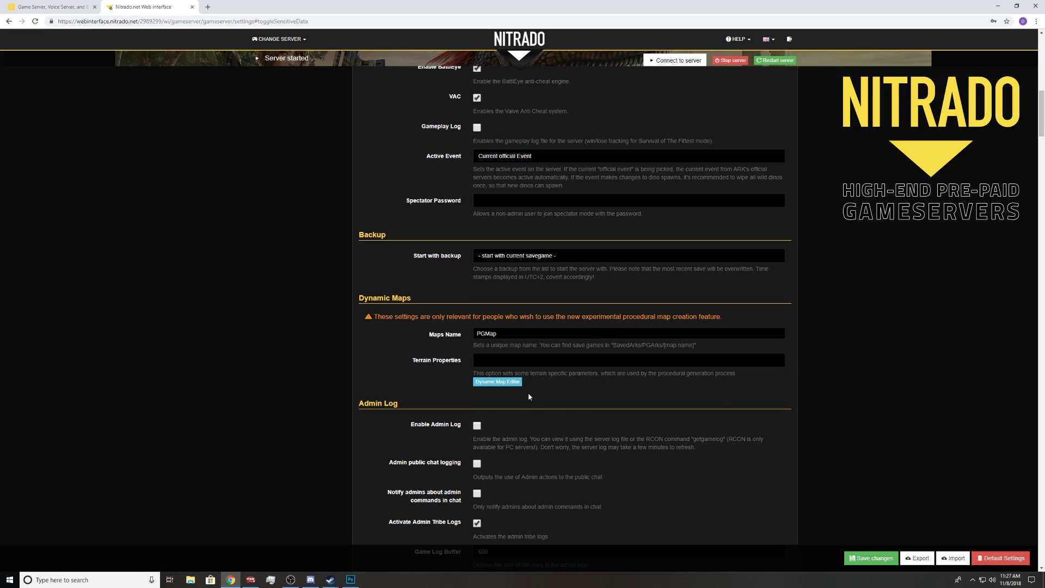
drag(520, 276, 581, 277)
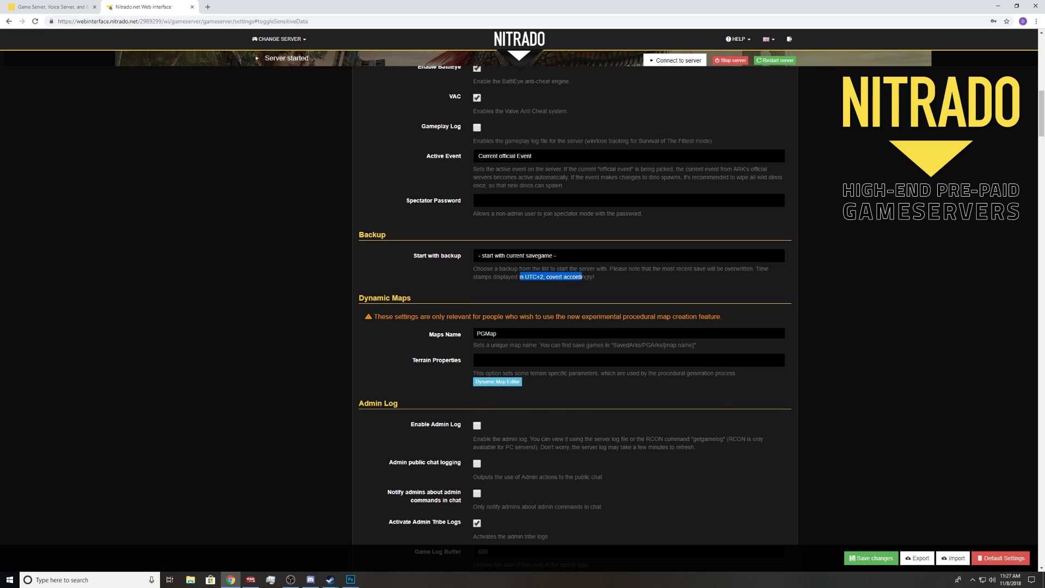
click(615, 279)
scroll(493, 382, down, 2)
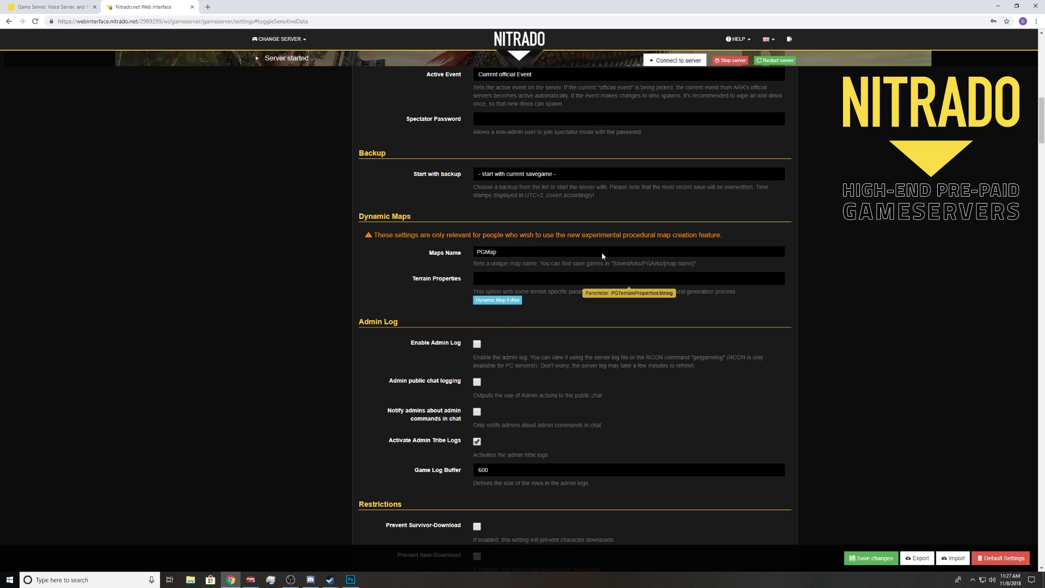
scroll(643, 325, down, 1)
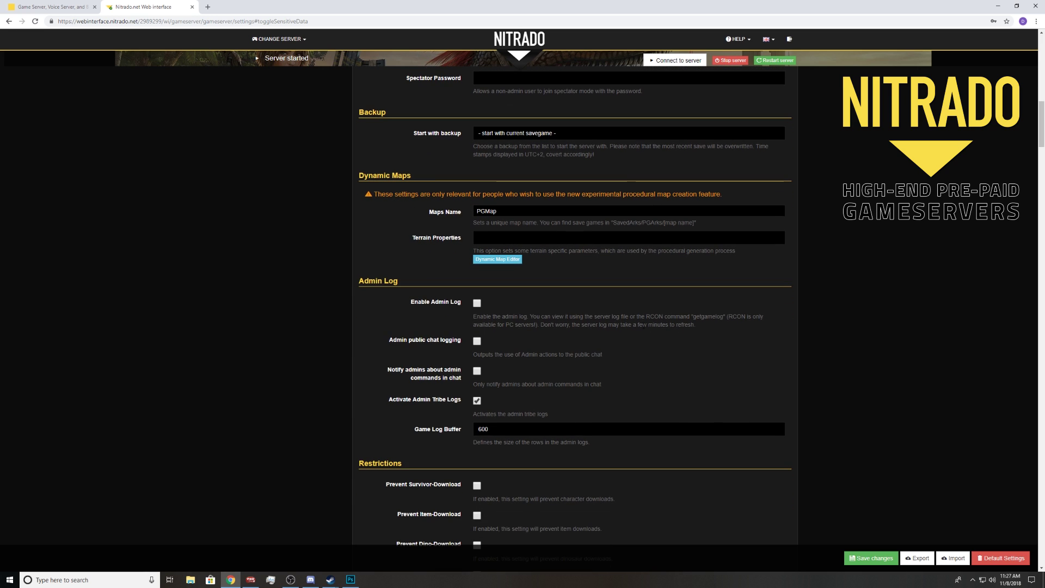
scroll(626, 240, down, 3)
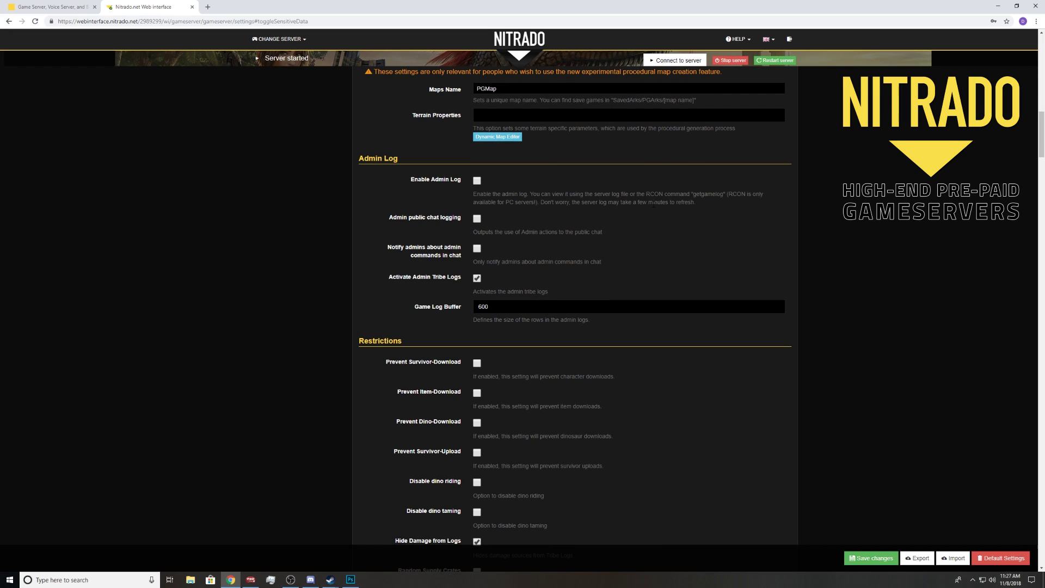
drag(716, 207, 473, 194)
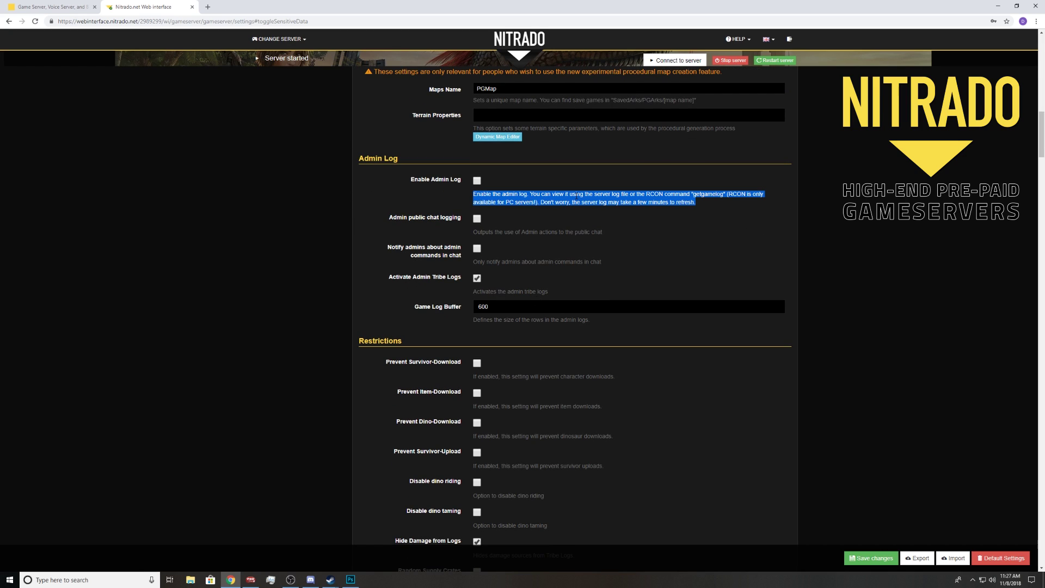
click(707, 235)
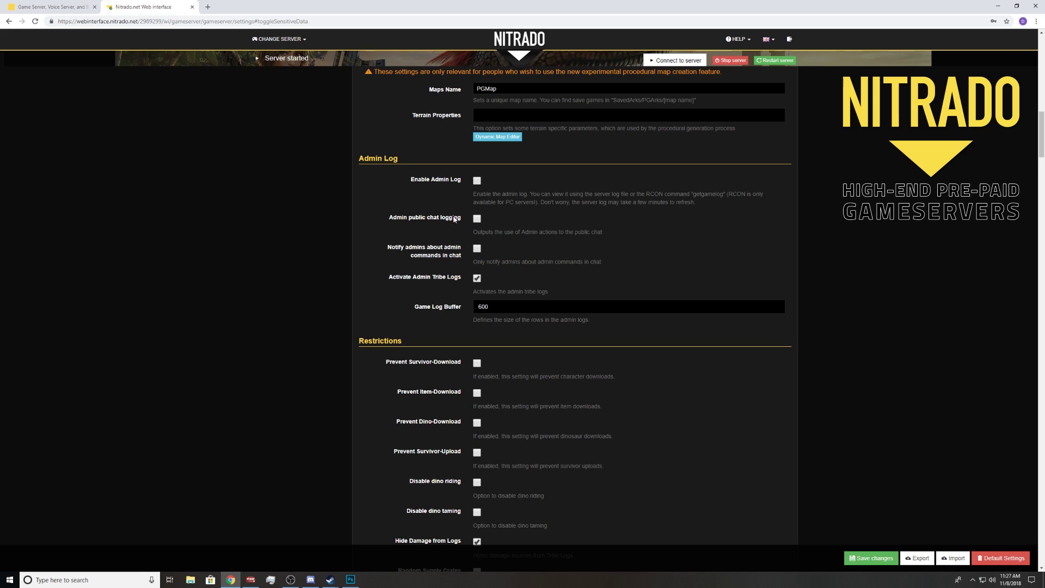
drag(380, 219, 461, 220)
drag(603, 233, 477, 243)
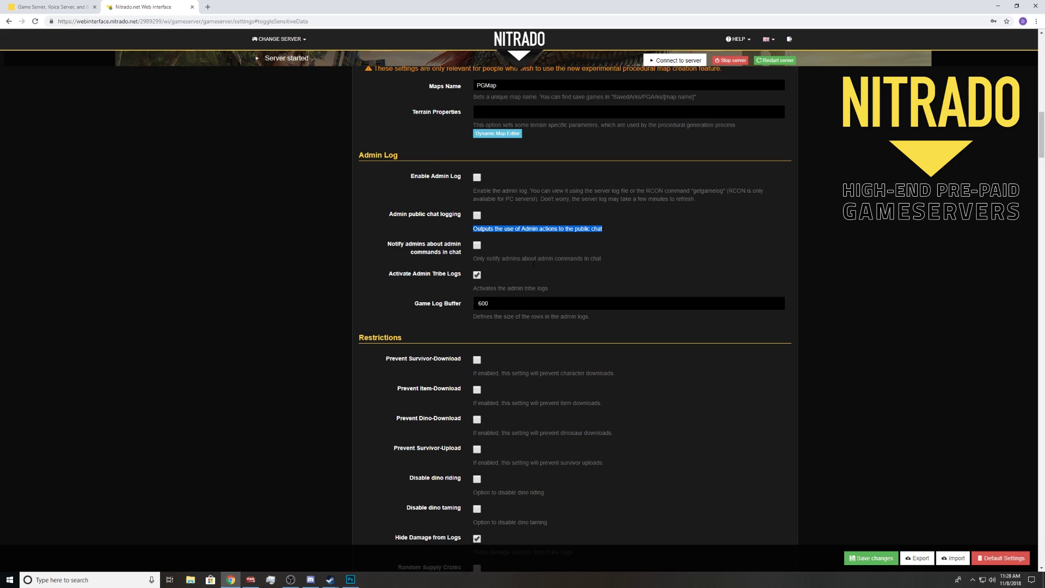
scroll(602, 217, down, 1)
drag(603, 220, 465, 228)
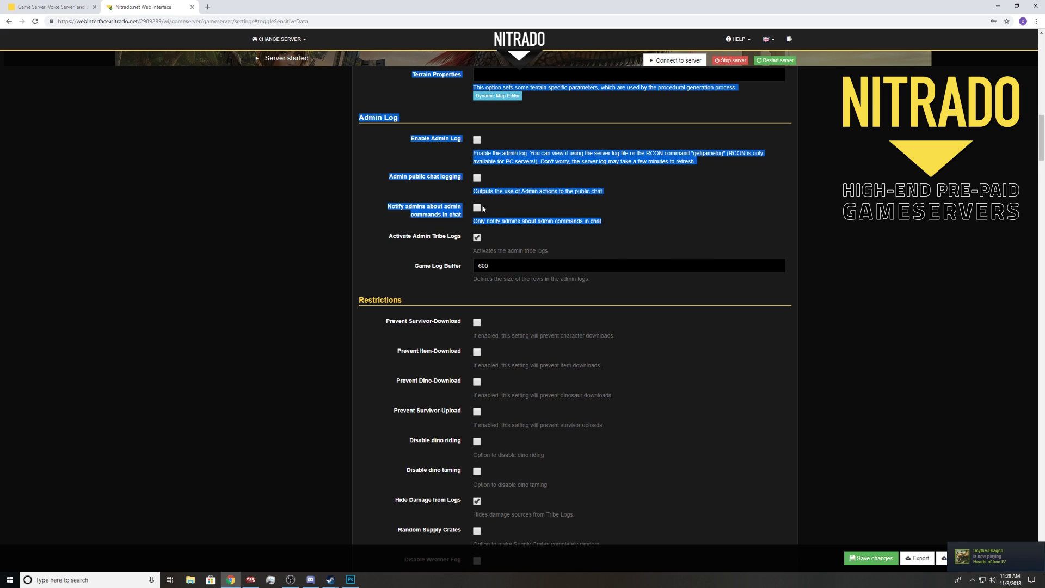
click(520, 217)
drag(611, 221, 487, 209)
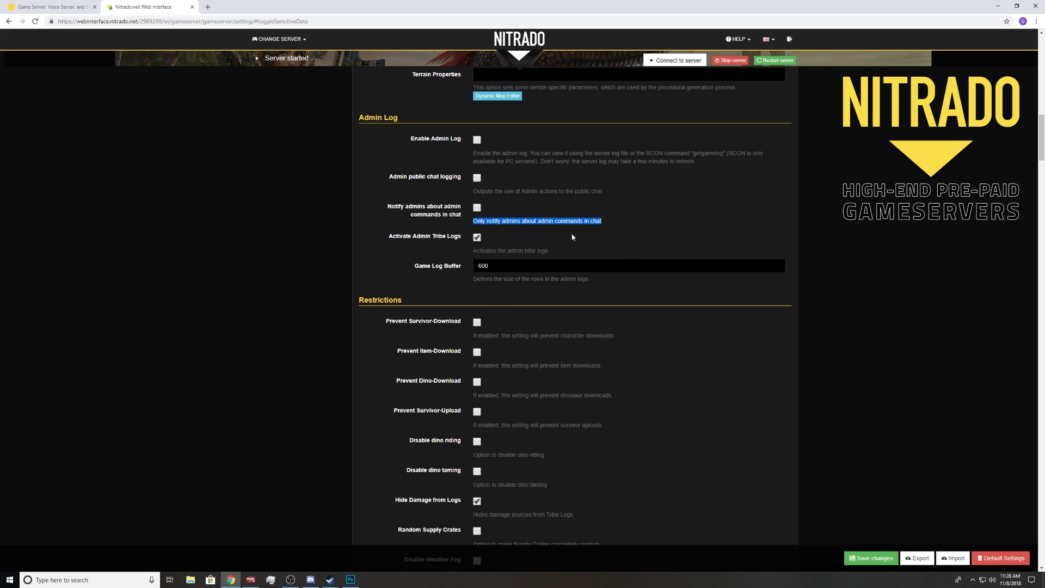
click(541, 248)
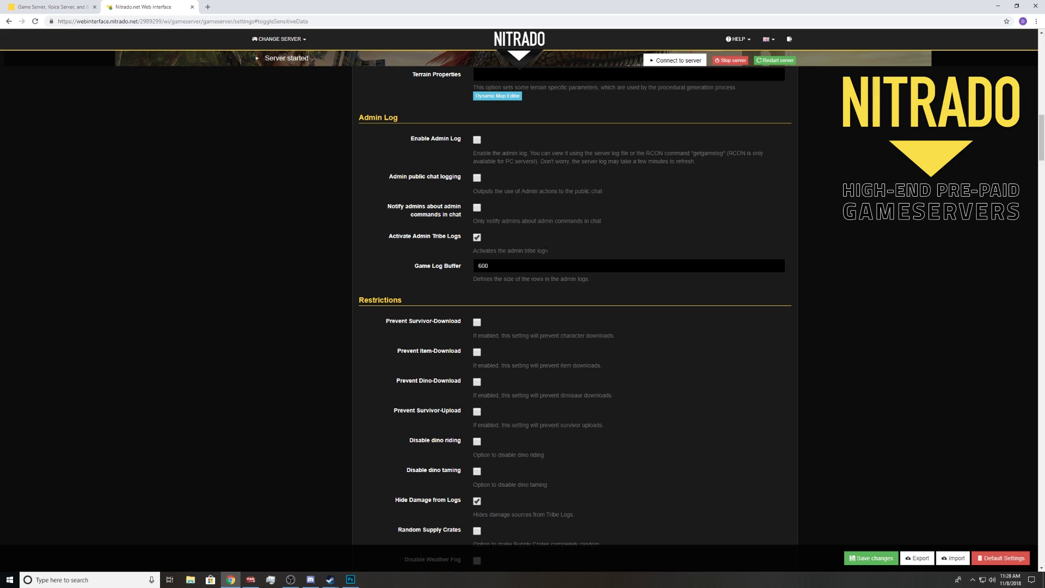
drag(512, 250, 474, 85)
click(513, 250)
Prevent survivor, item and dino downloads and survivor uploads; disable dino riding and taming
scroll(499, 245, down, 1)
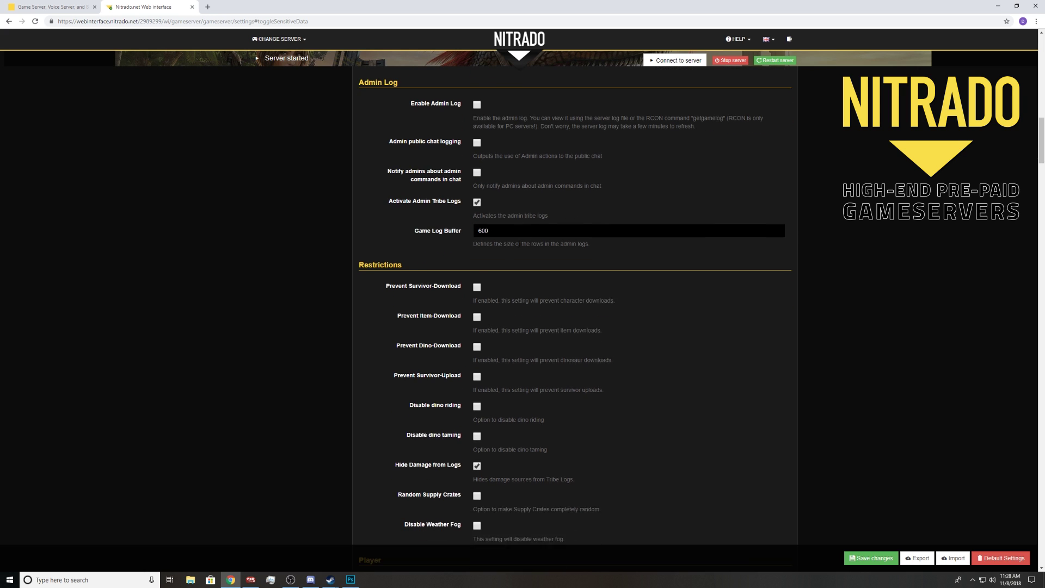
scroll(581, 259, down, 3)
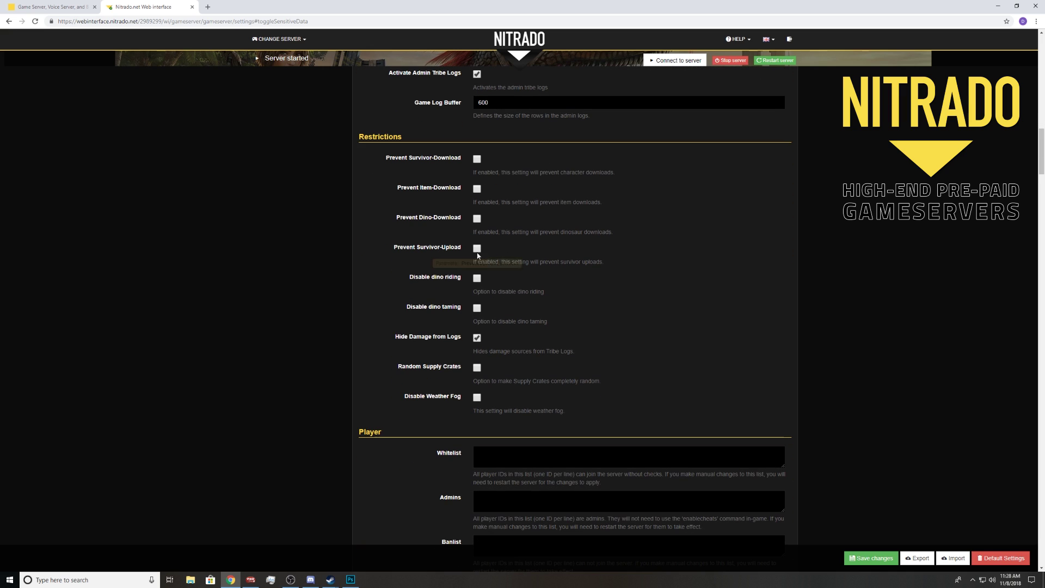
click(477, 159)
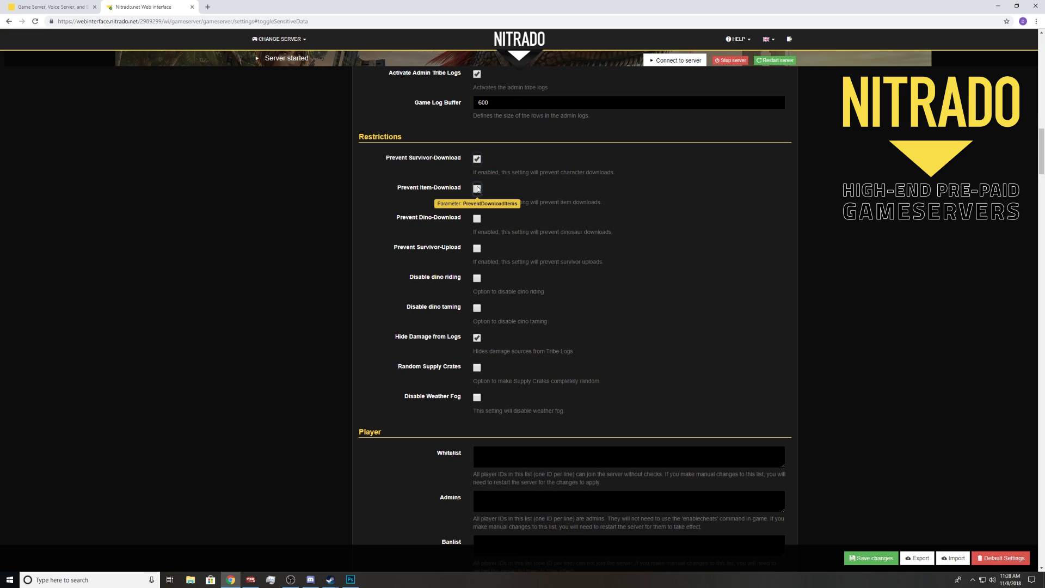
click(478, 189)
click(477, 218)
click(477, 248)
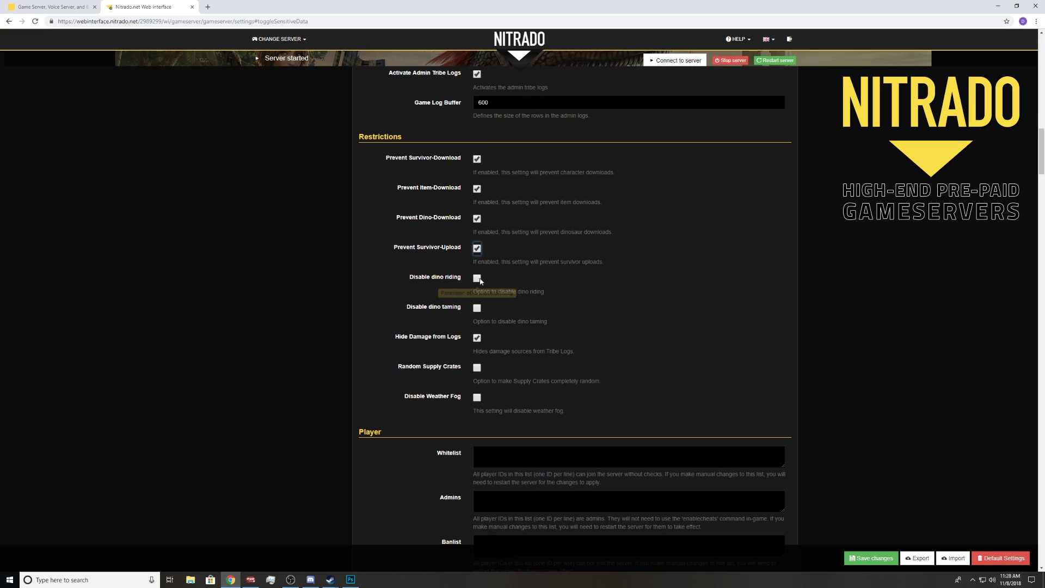
click(477, 279)
click(478, 309)
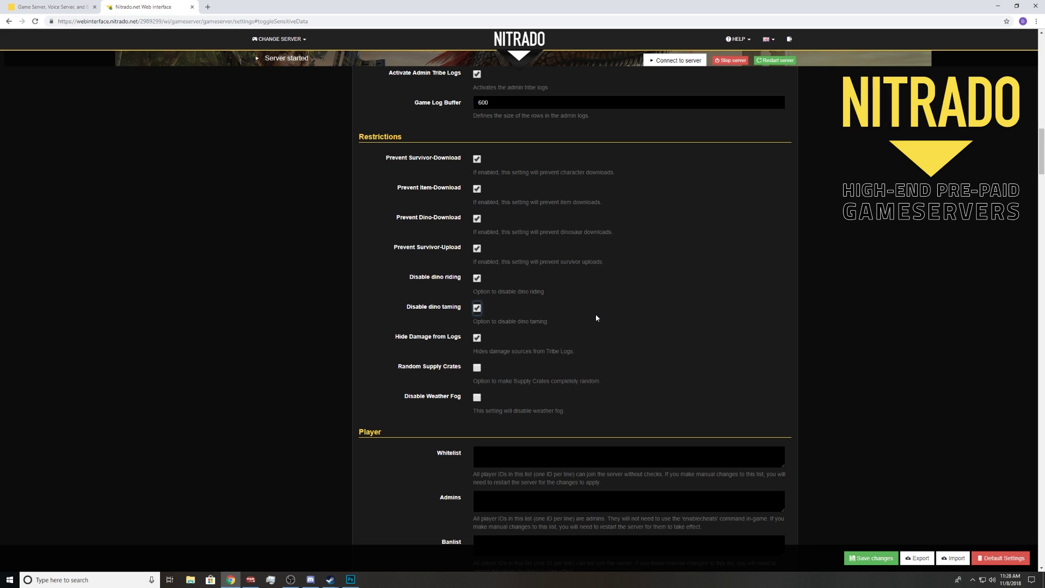
Enable Random Supply Crates after reading its description
scroll(587, 308, down, 2)
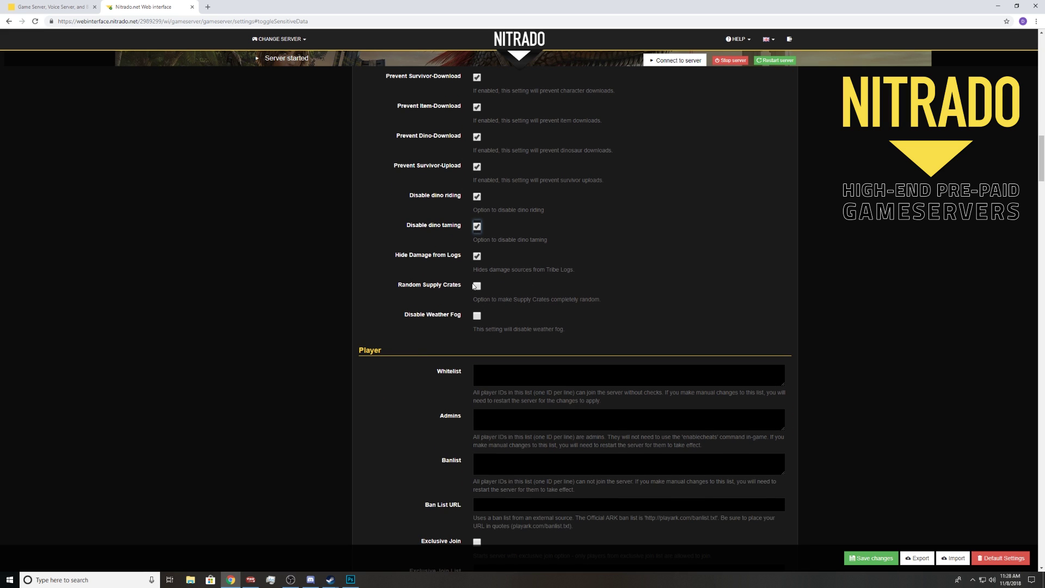
click(439, 290)
drag(602, 299, 472, 293)
double_click(590, 300)
scroll(444, 347, down, 3)
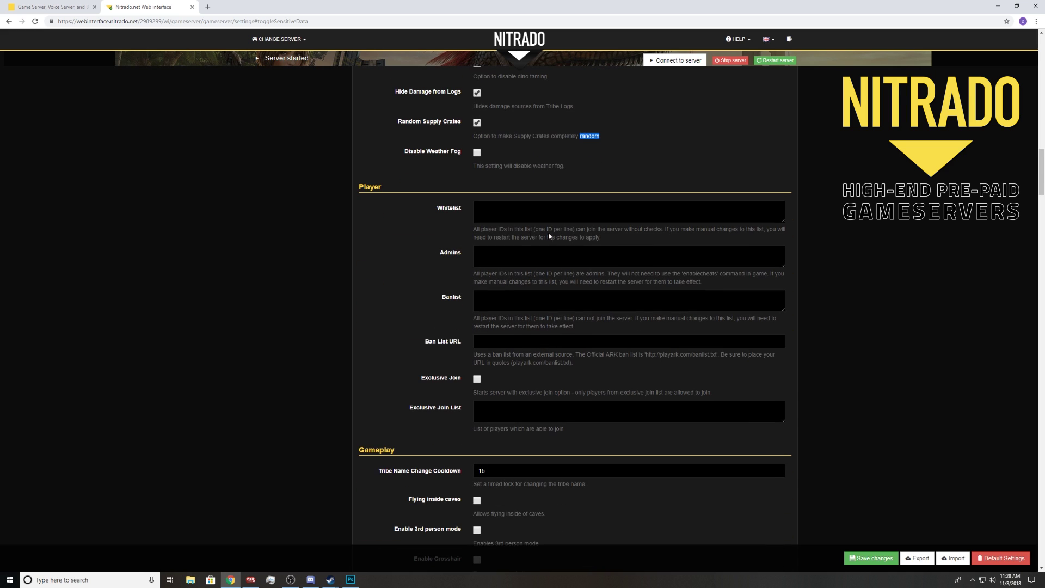
click(479, 208)
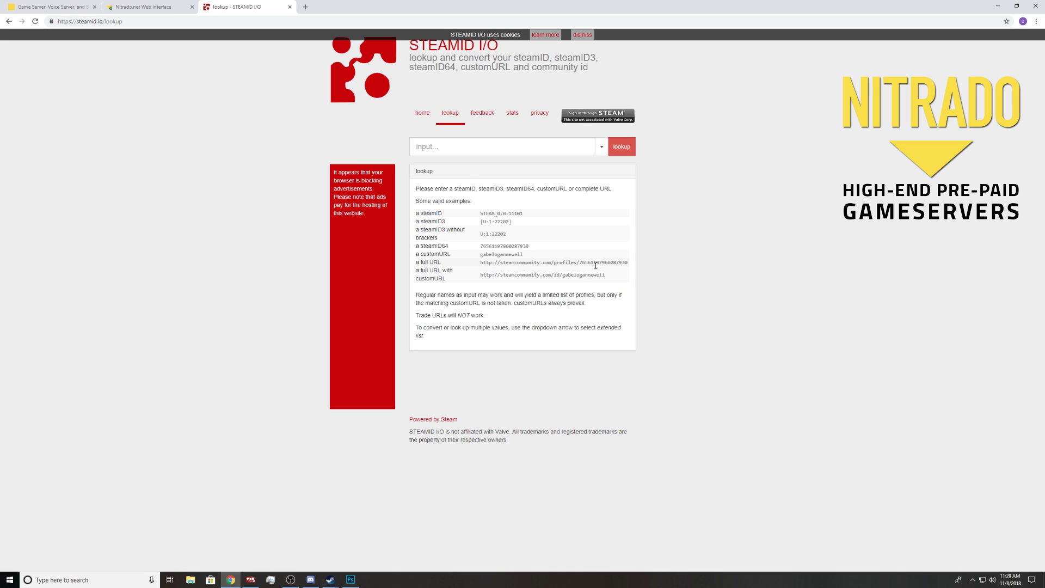
Look up the example Steam profile URL on STEAMID I/O and copy its steamID64
drag(632, 263, 595, 265)
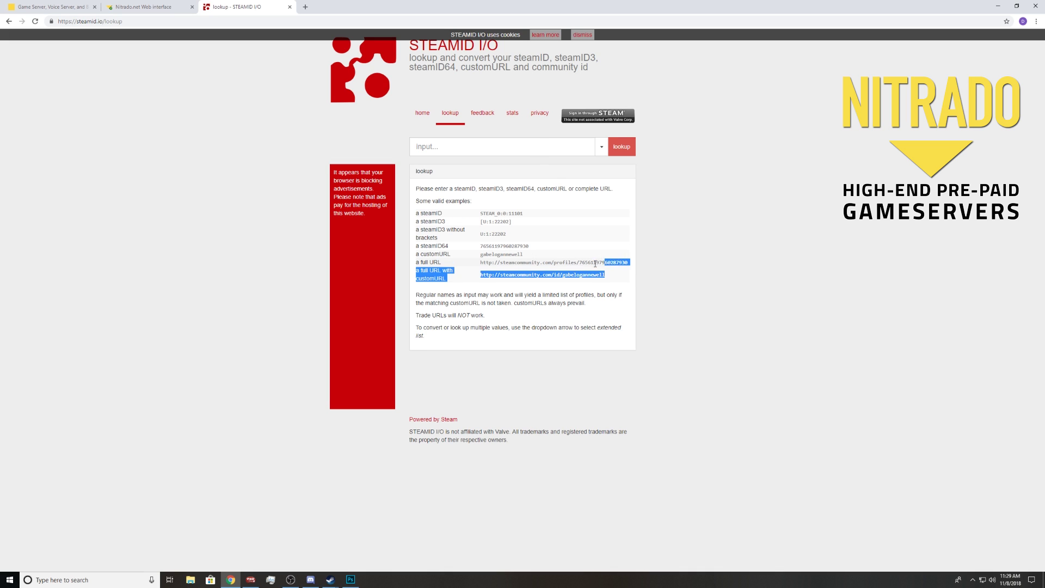
click(589, 264)
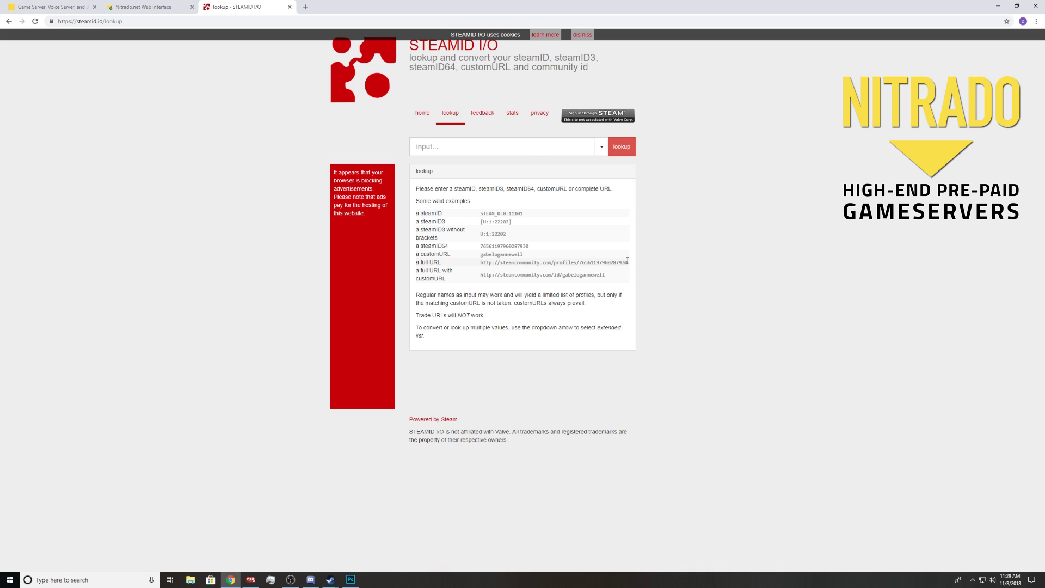
drag(628, 261, 457, 146)
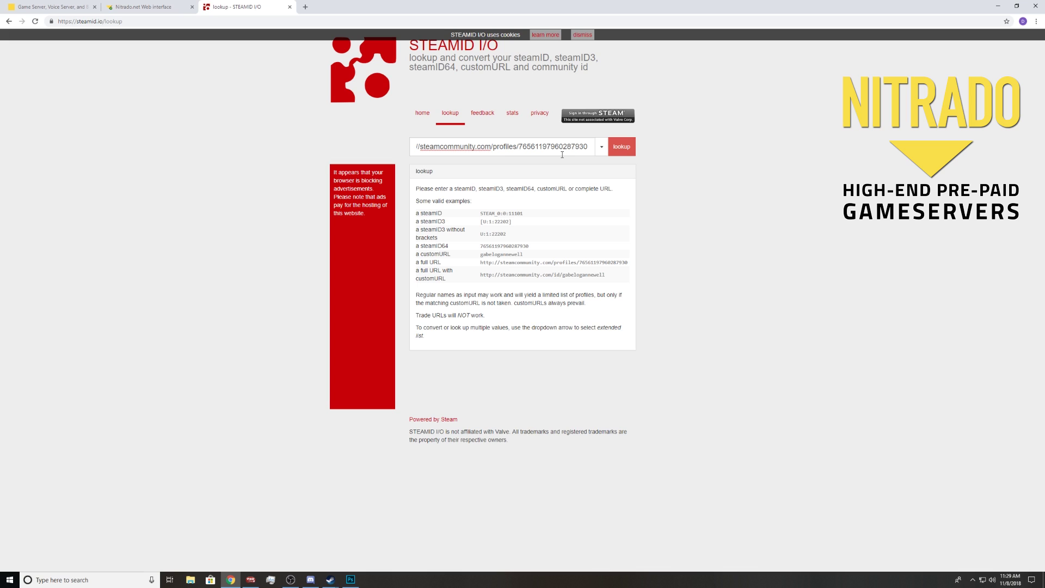
click(623, 148)
drag(544, 205, 490, 211)
key(ctrl+c)
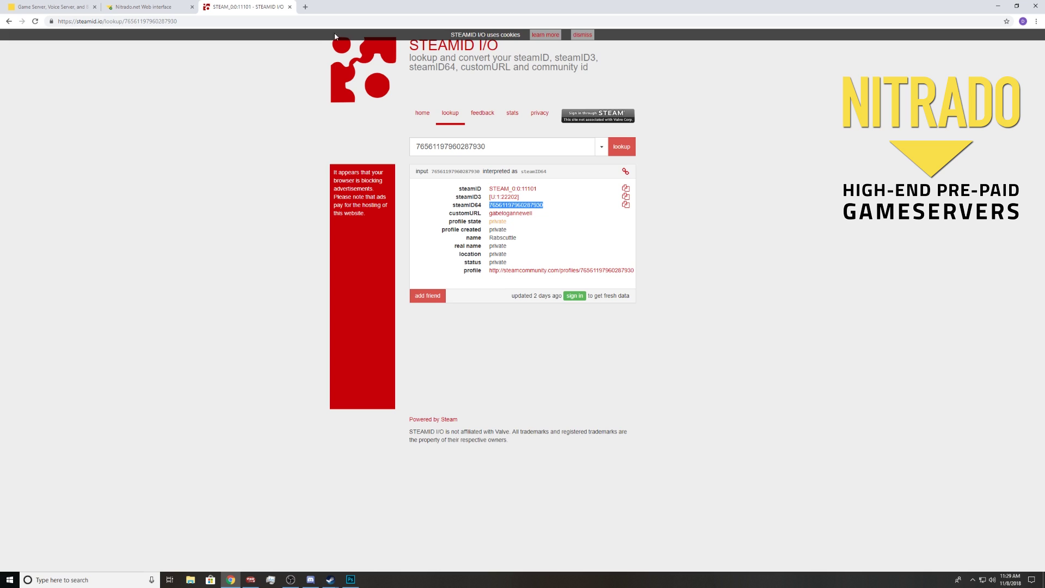
click(156, 6)
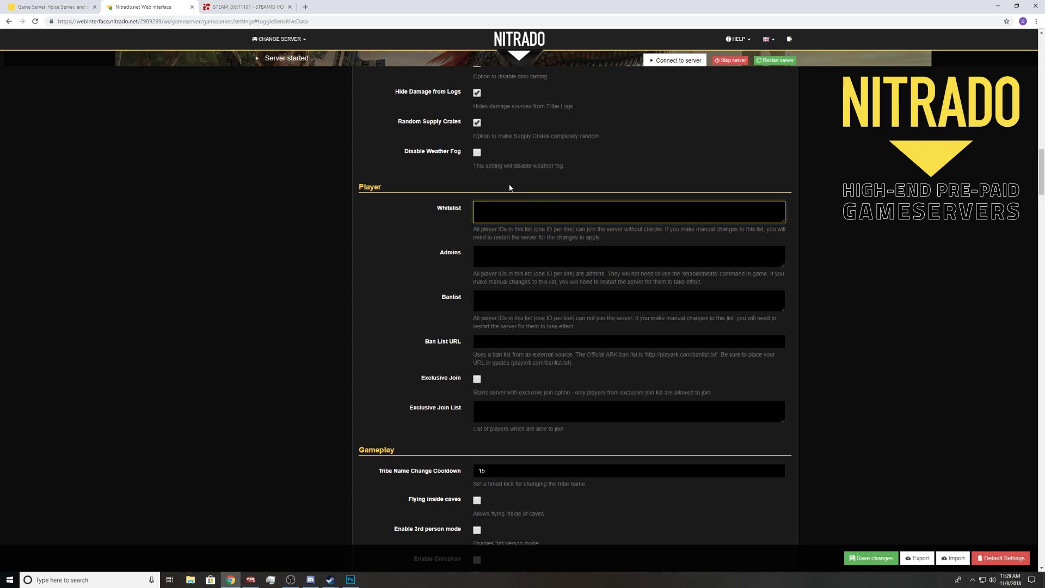
Paste the steamID64 into the Whitelist and Exclusive Join List, and enable Exclusive Join
key(ctrl+v)
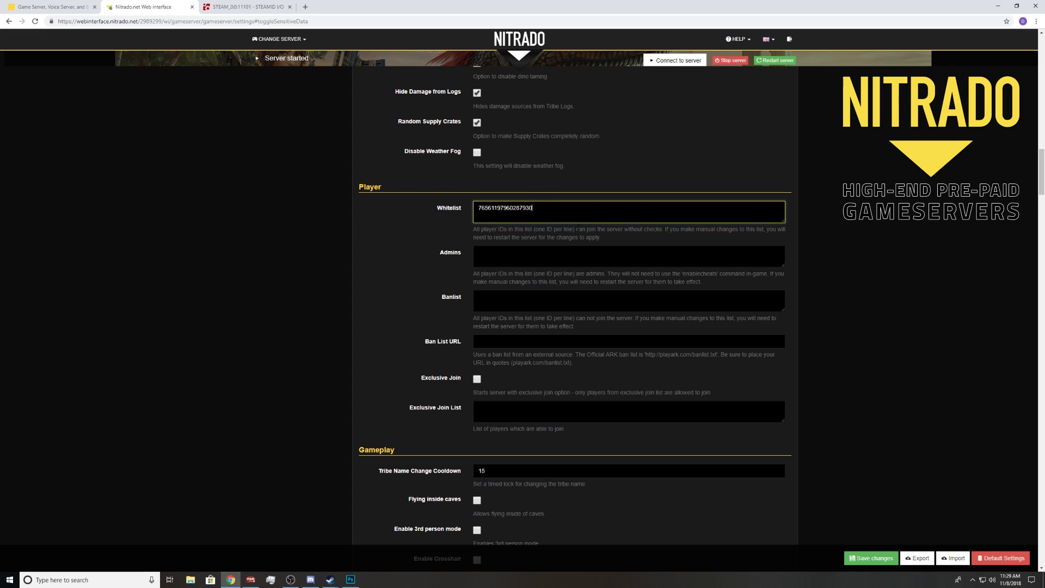
click(477, 379)
click(544, 412)
key(ctrl+v)
key(ctrl+v)
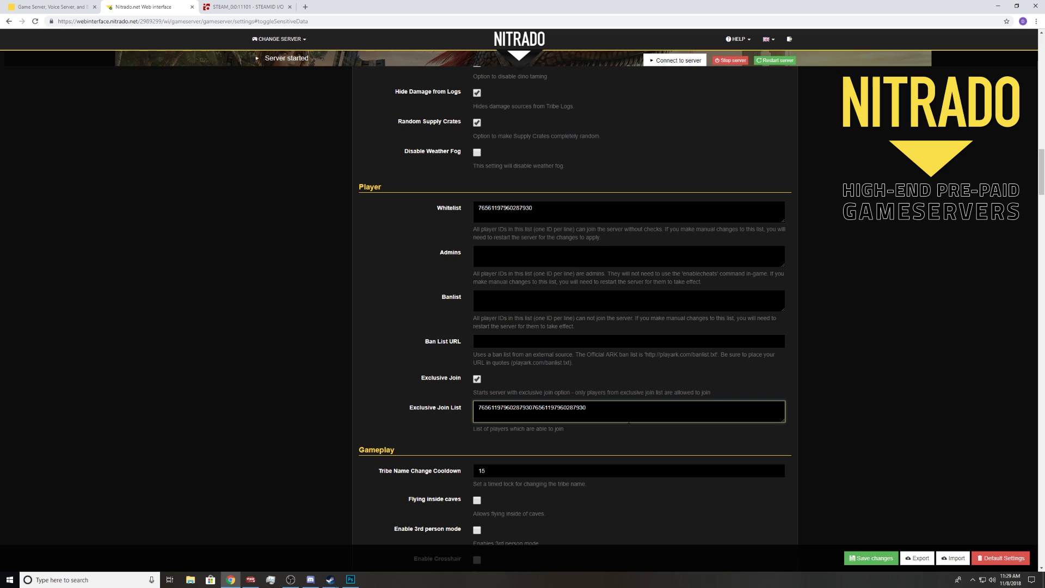
key(ctrl+a)
key(ctrl+v)
Add the same steamID64 to the Admins list and the Banlist
click(628, 256)
key(ctrl+v)
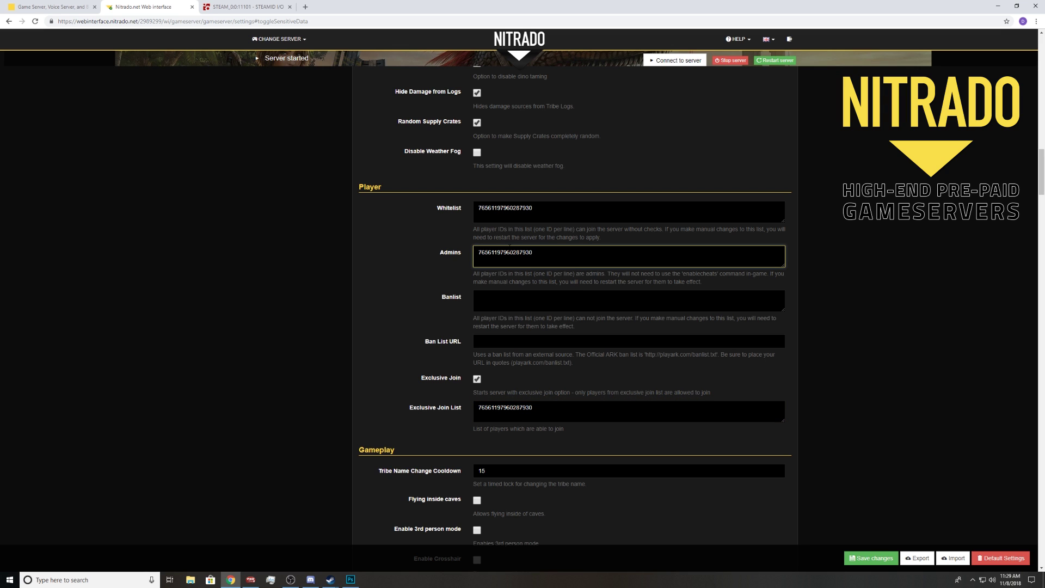
drag(534, 209, 456, 217)
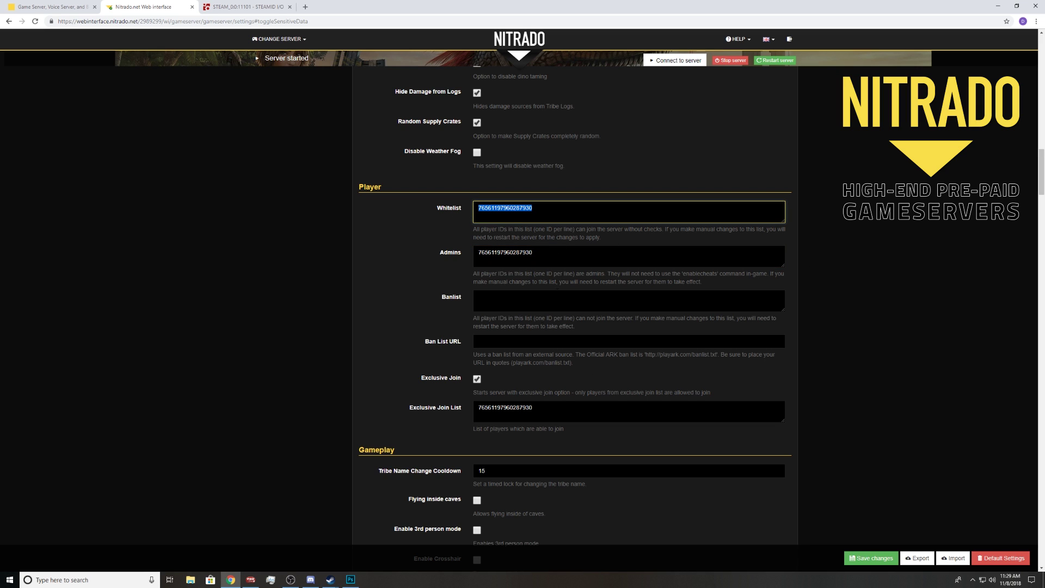
drag(536, 408, 430, 417)
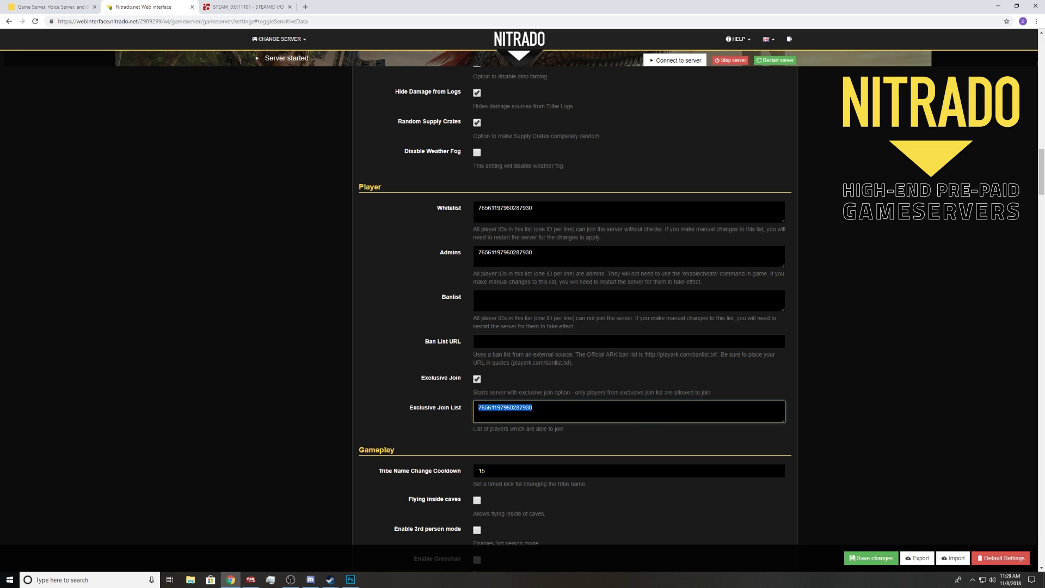
drag(533, 252, 468, 256)
key(ctrl+c)
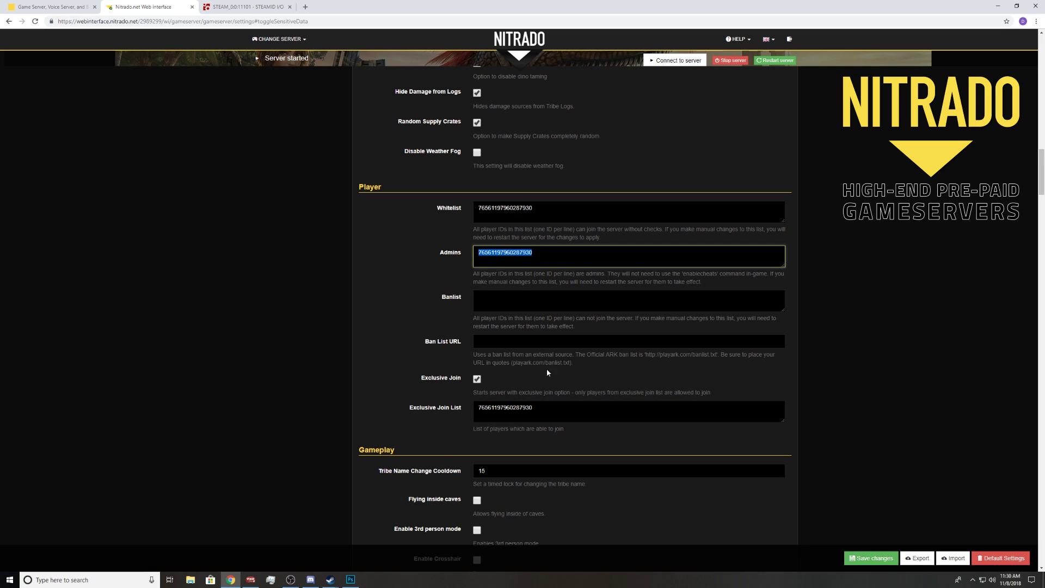
click(511, 301)
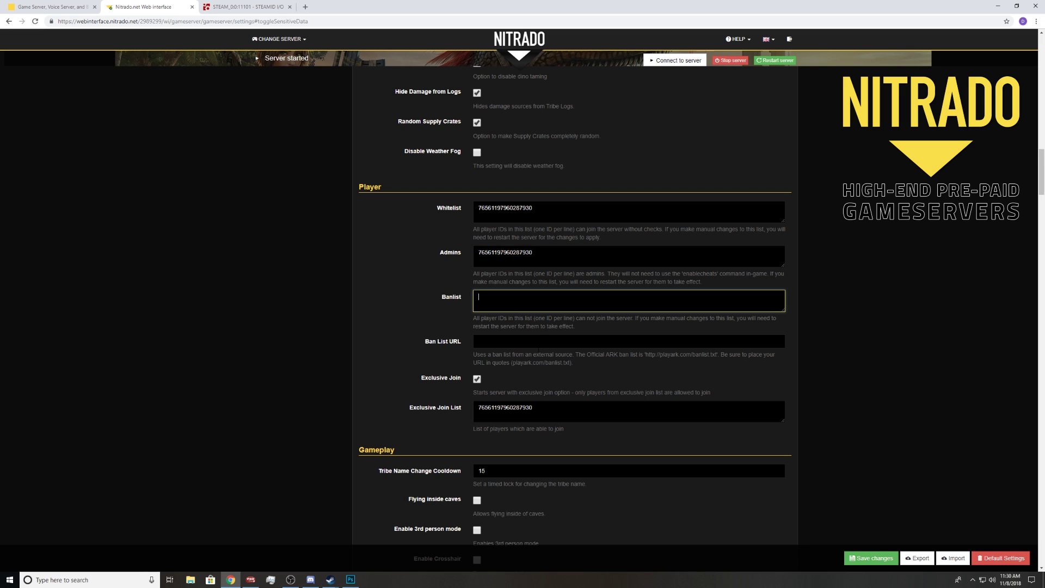
key(ctrl+v)
drag(717, 362, 664, 354)
click(700, 392)
scroll(637, 403, down, 1)
scroll(637, 403, down, 2)
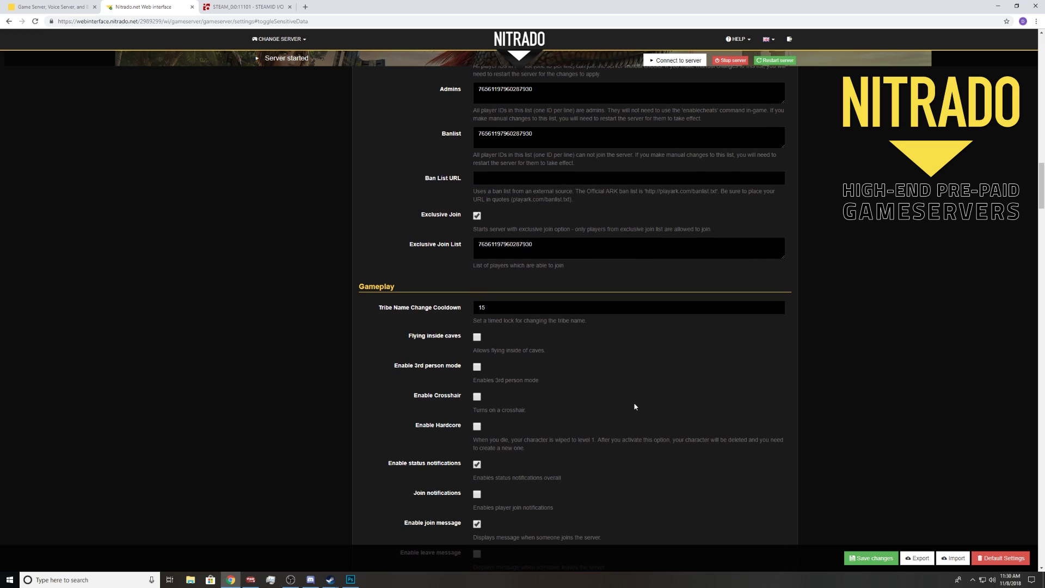
Allow flying in caves, and set Difficulty Offset to 1 and Override official difficulty to 4
scroll(587, 330, down, 2)
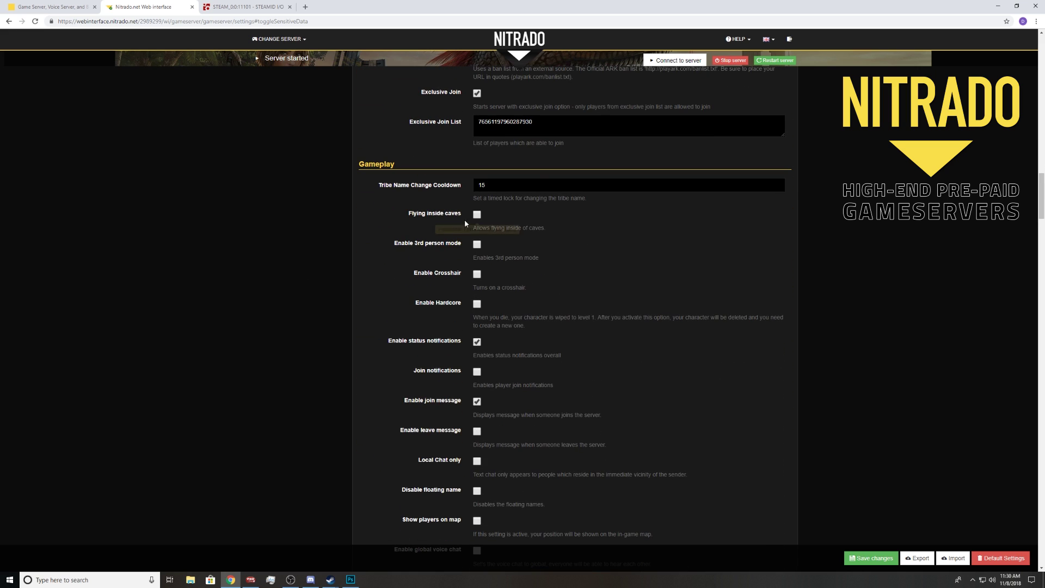
click(477, 215)
scroll(516, 267, down, 3)
scroll(515, 281, down, 3)
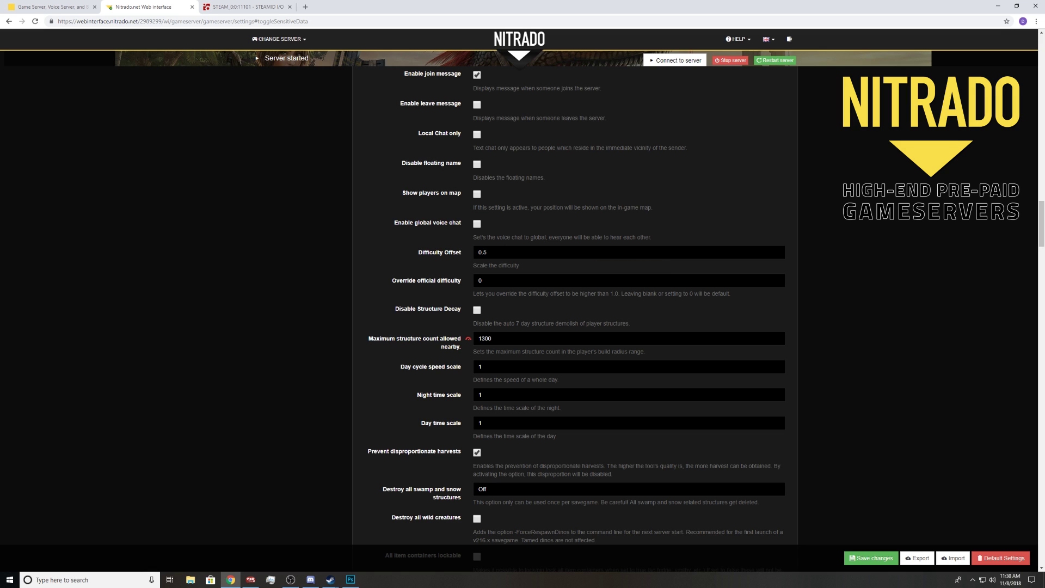
key(Tab)
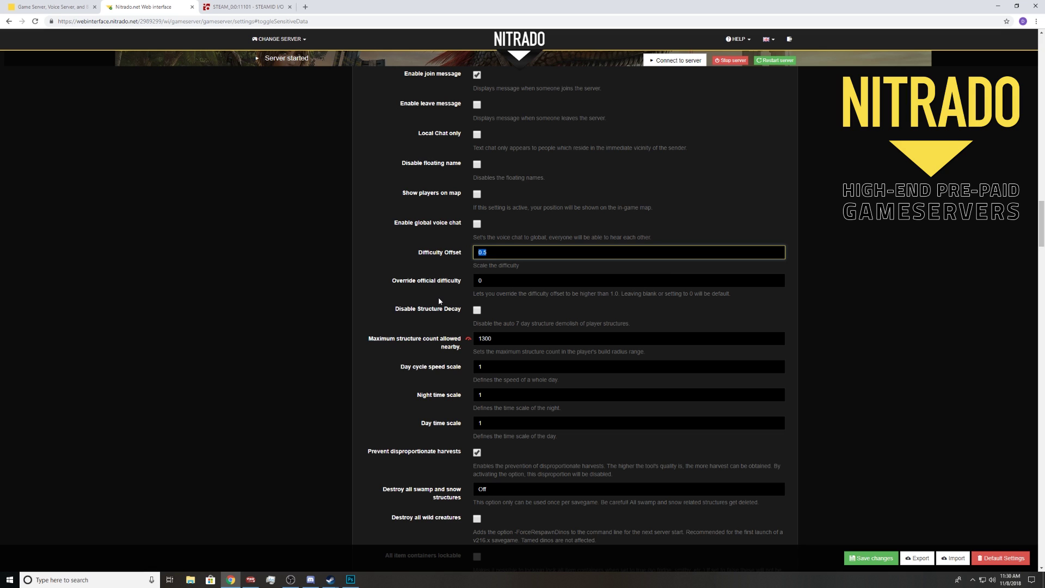
text(1)
key(Tab)
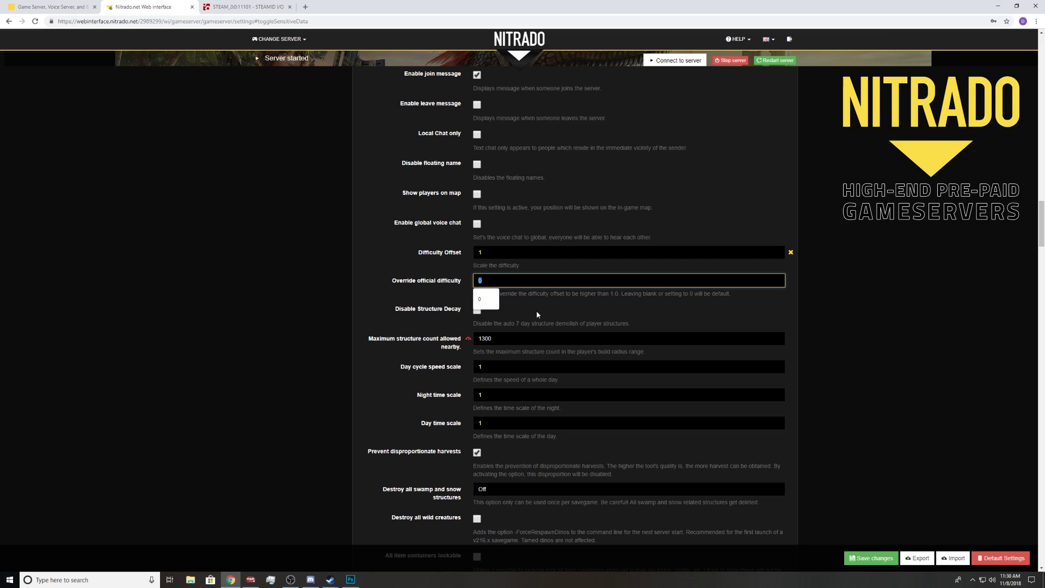
text(4)
click(536, 314)
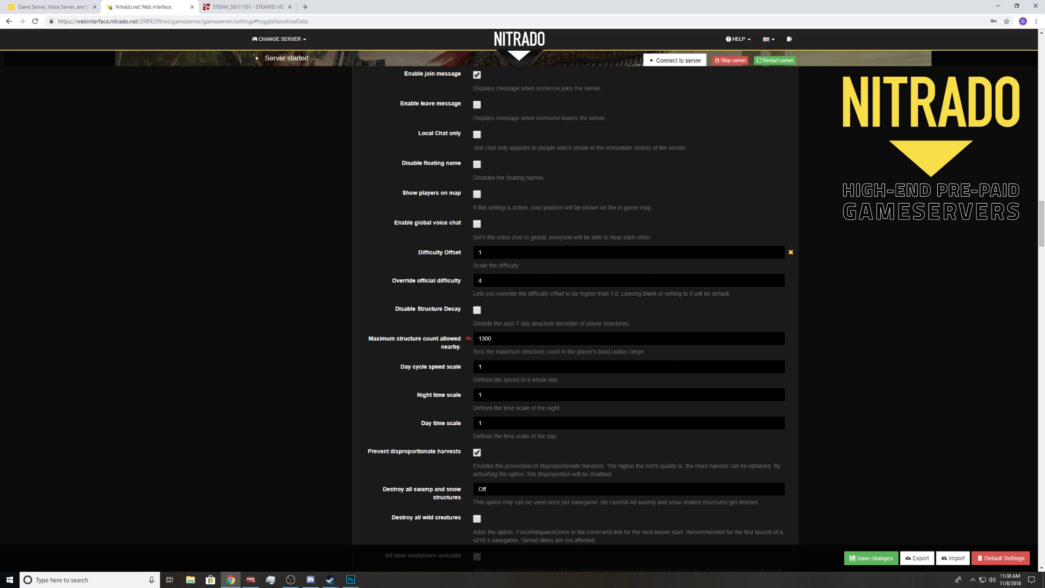
scroll(531, 315, down, 3)
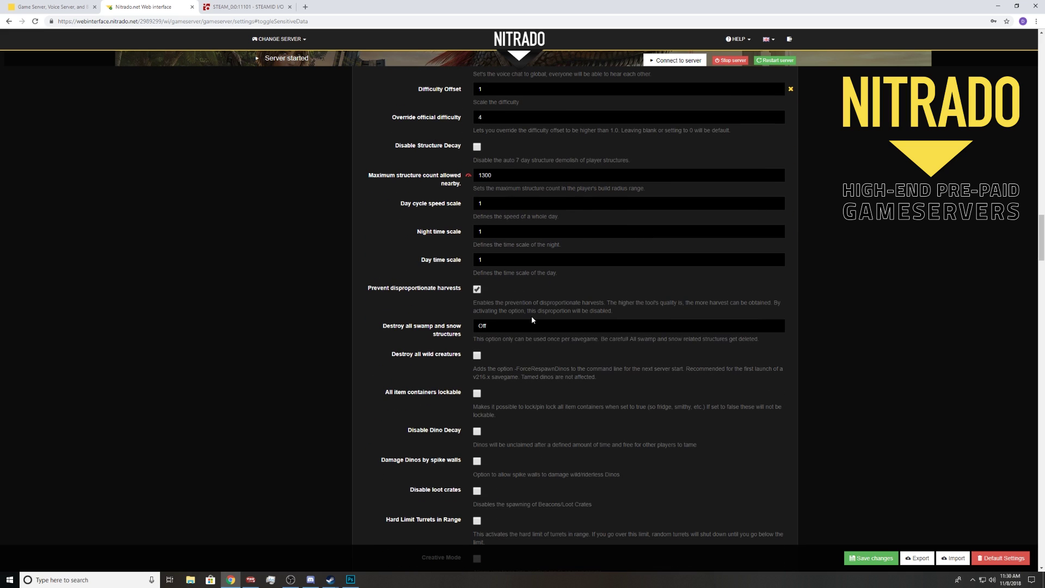
scroll(531, 318, up, 3)
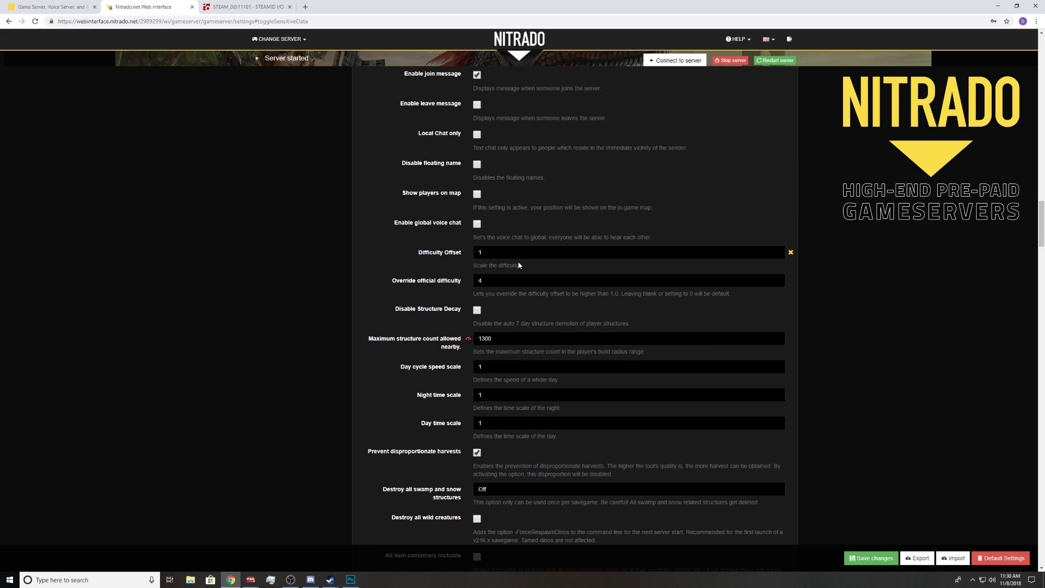
double_click(480, 252)
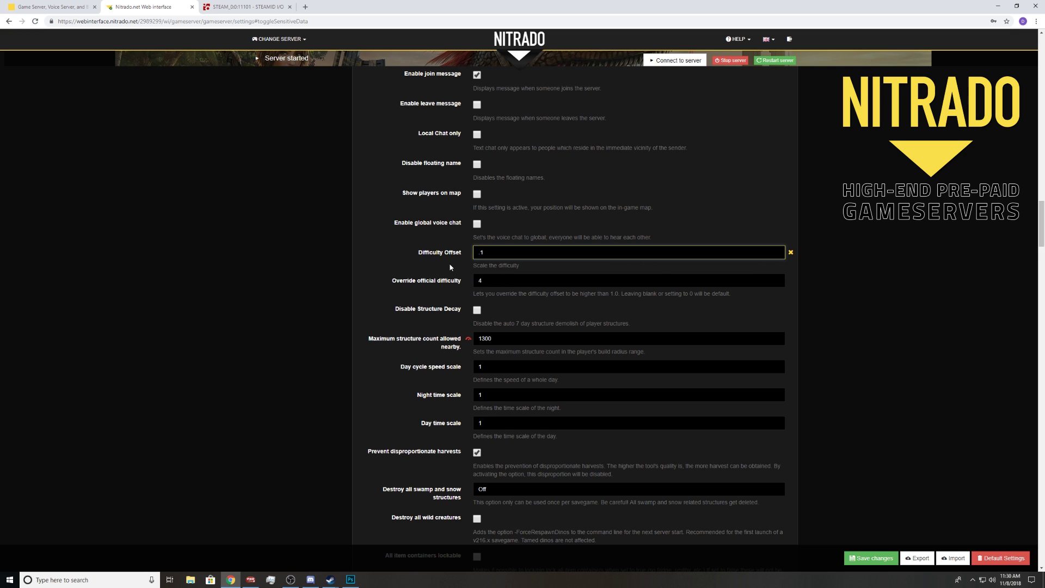
scroll(481, 265, up, 1)
scroll(359, 326, down, 2)
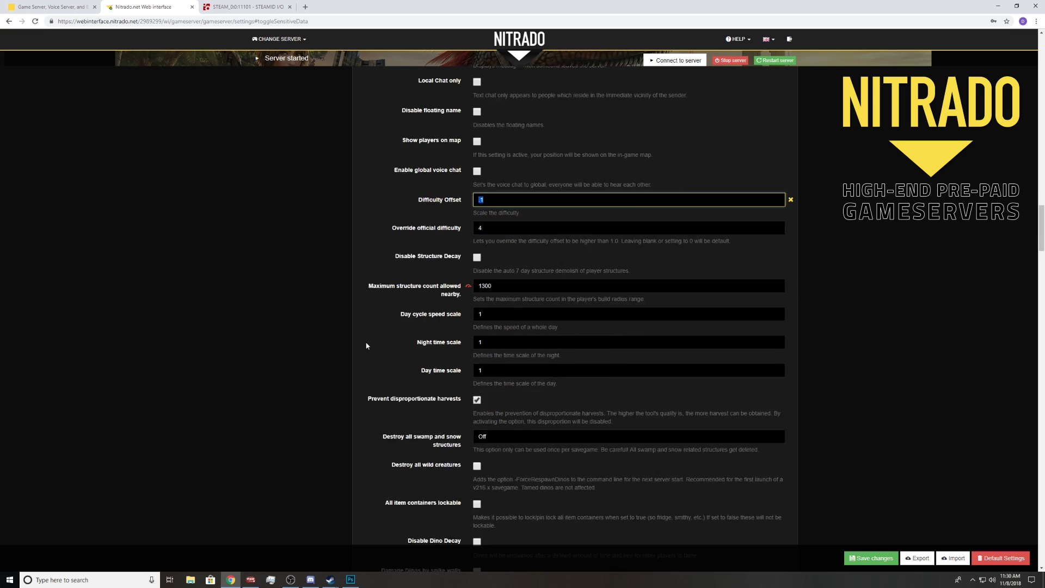
click(456, 318)
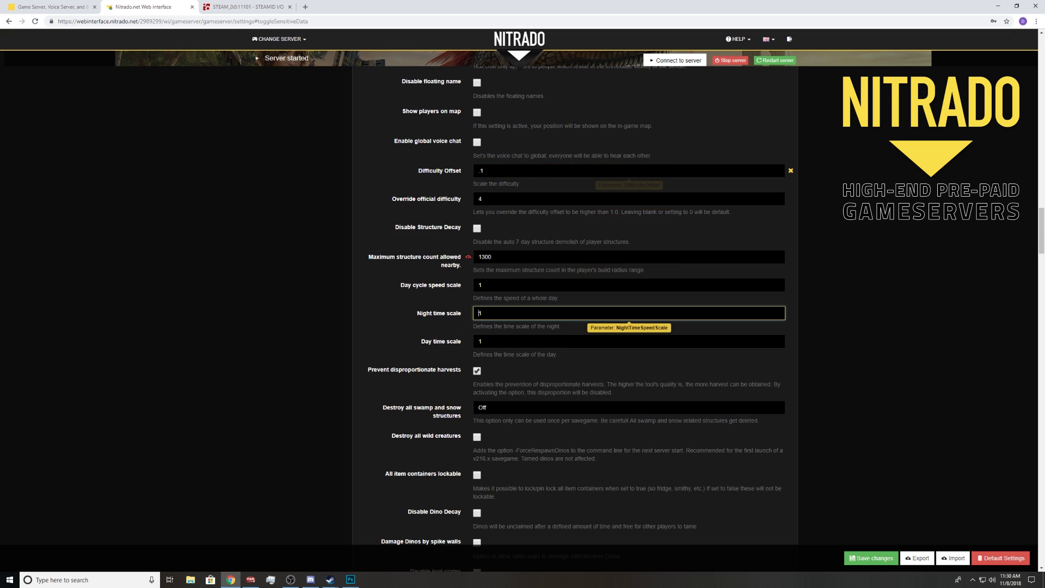
mouse_move(469, 175)
mouse_down()
mouse_move(422, 171)
mouse_move(494, 184)
mouse_move(462, 177)
mouse_move(473, 186)
mouse_up()
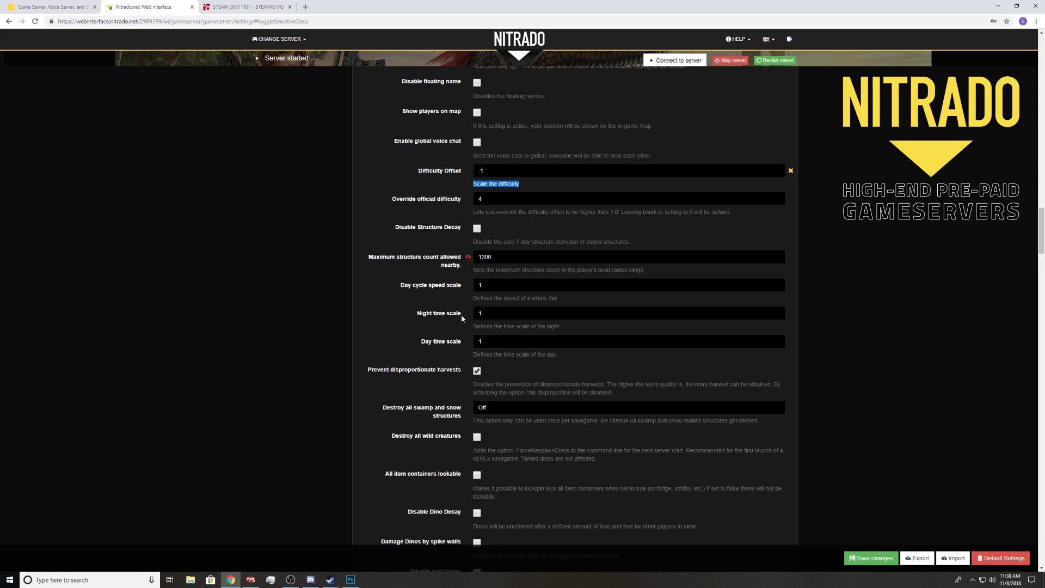
scroll(464, 319, down, 2)
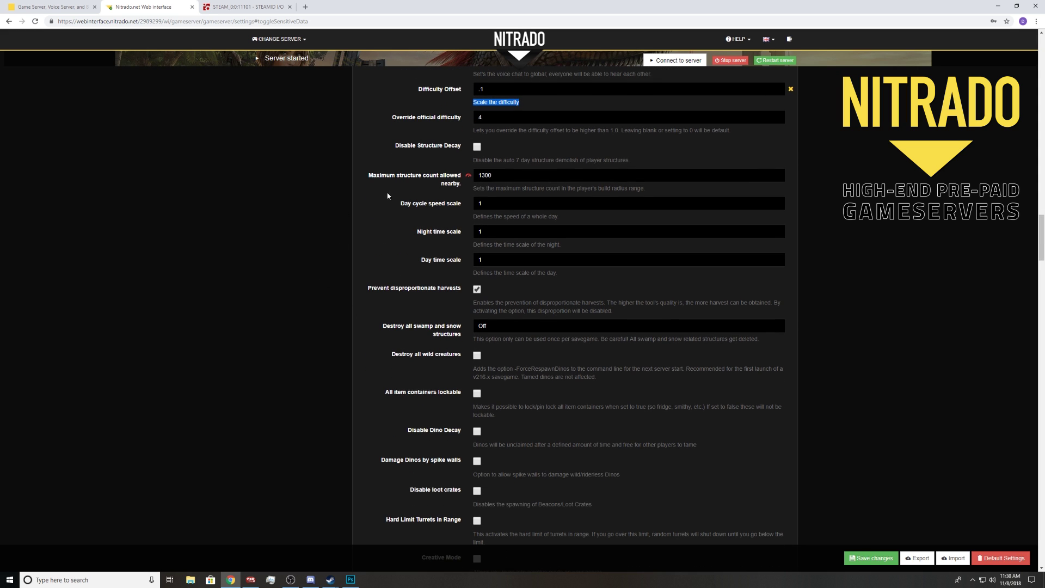
double_click(484, 175)
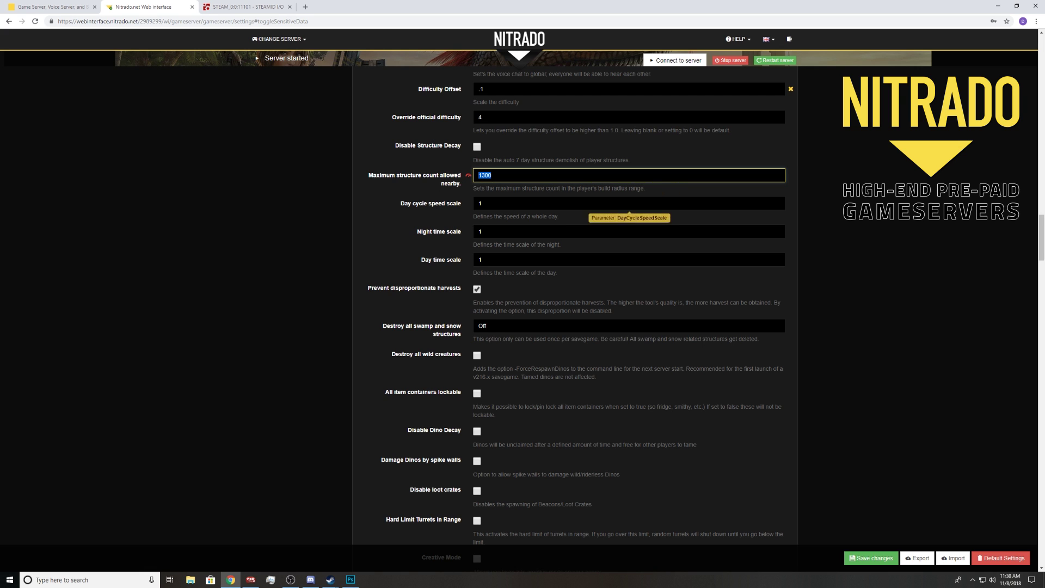
scroll(355, 257, down, 2)
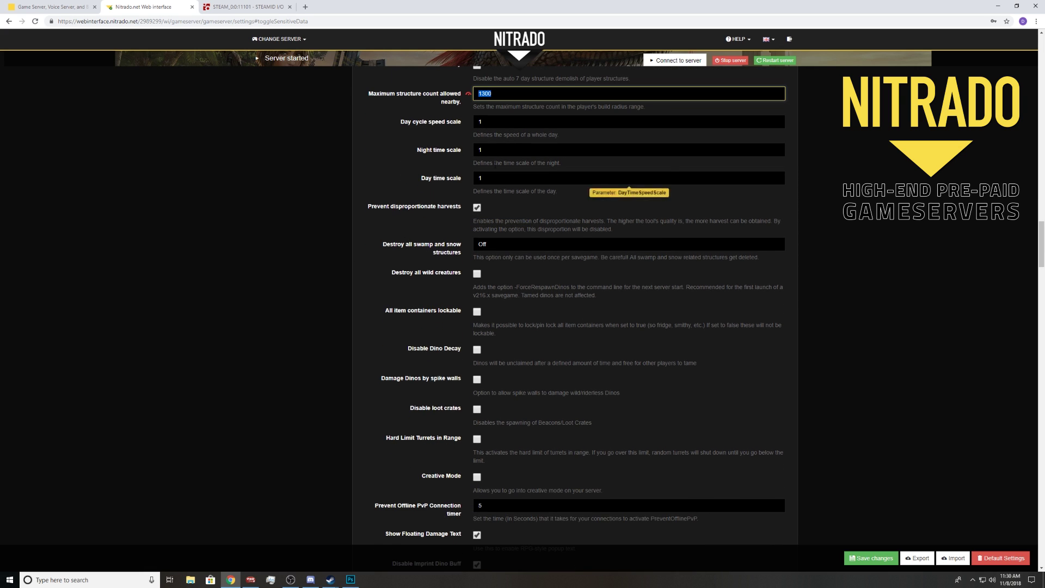
key(Tab)
key(Tab)
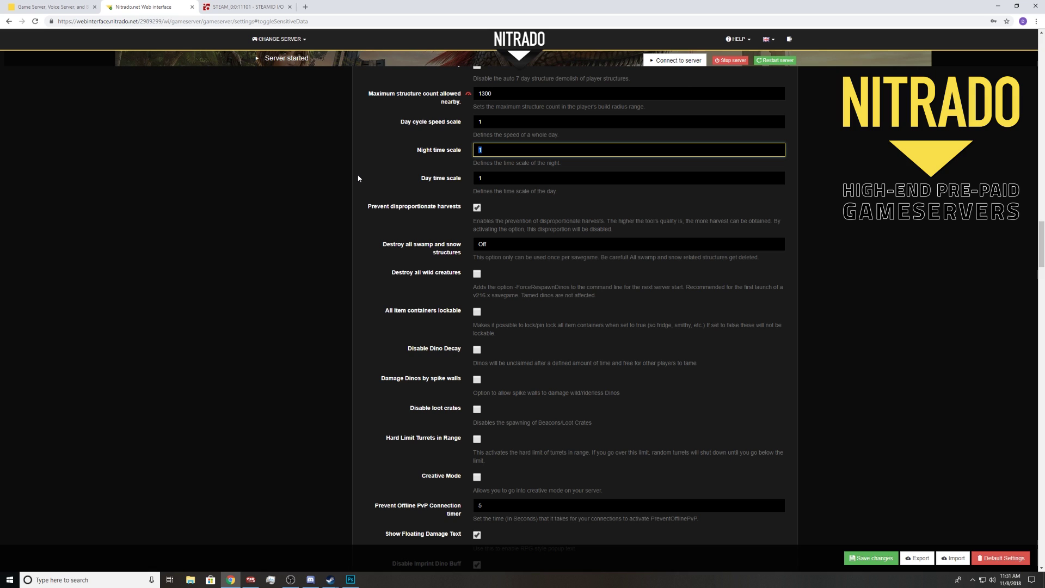
click(479, 178)
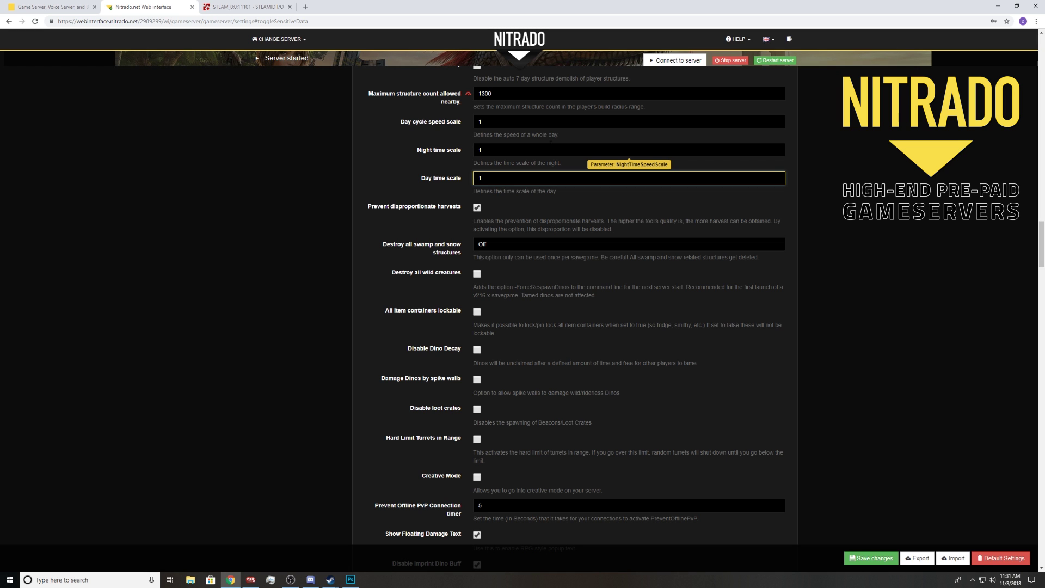
Turn on Destroy all wild creatures for the next server start
scroll(545, 218, down, 1)
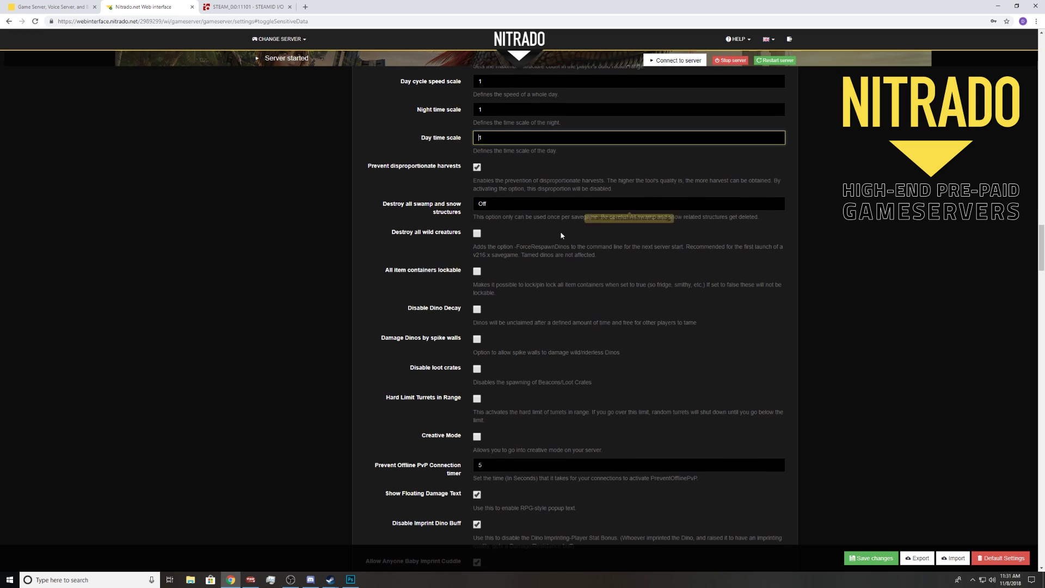
click(477, 233)
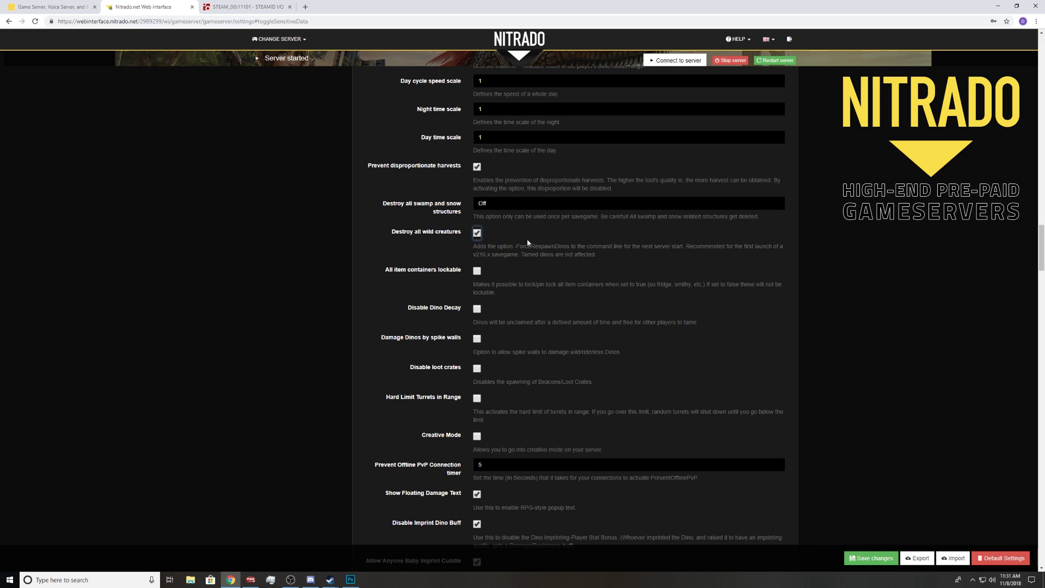
drag(628, 258, 474, 247)
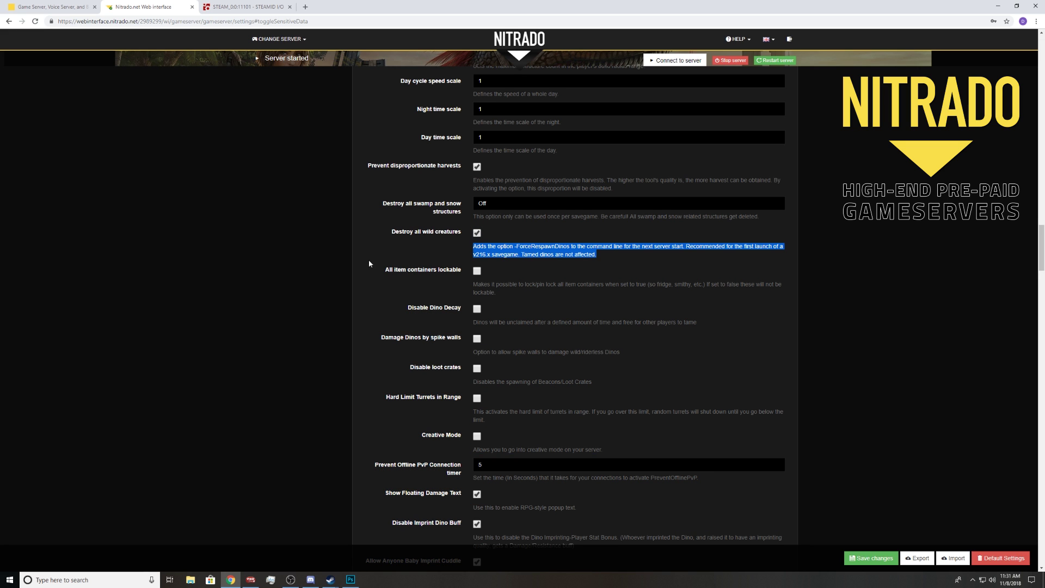
Tick 'Disables PvP & Enables PvE' to make the server PvE
scroll(516, 245, down, 4)
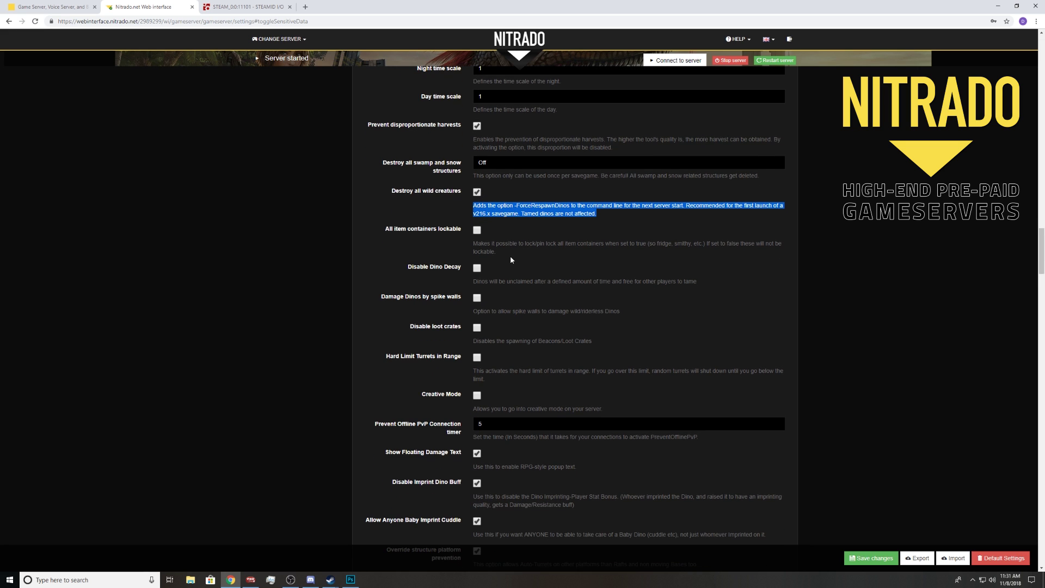
scroll(482, 158, up, 2)
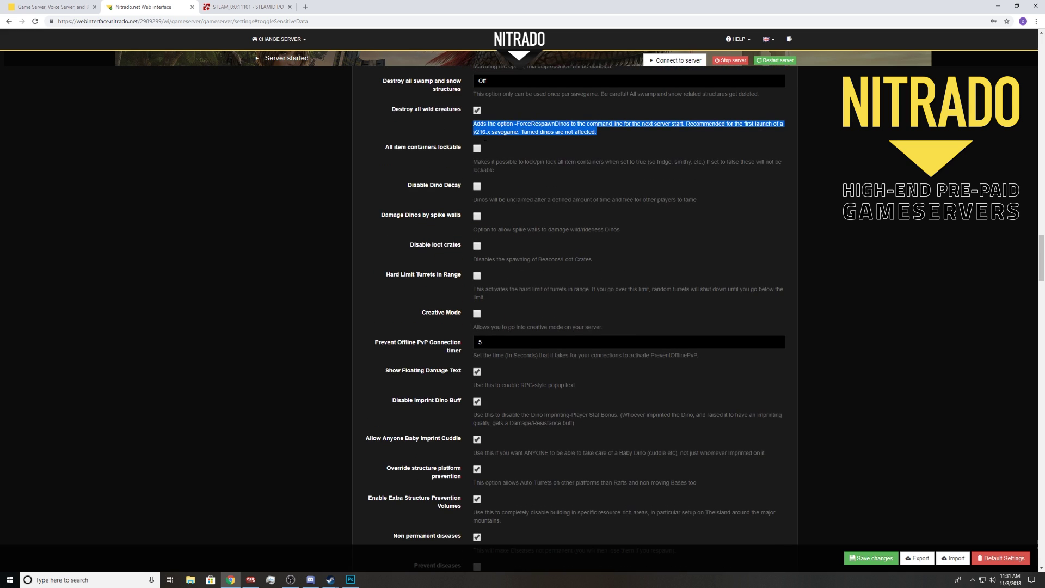
scroll(499, 244, down, 13)
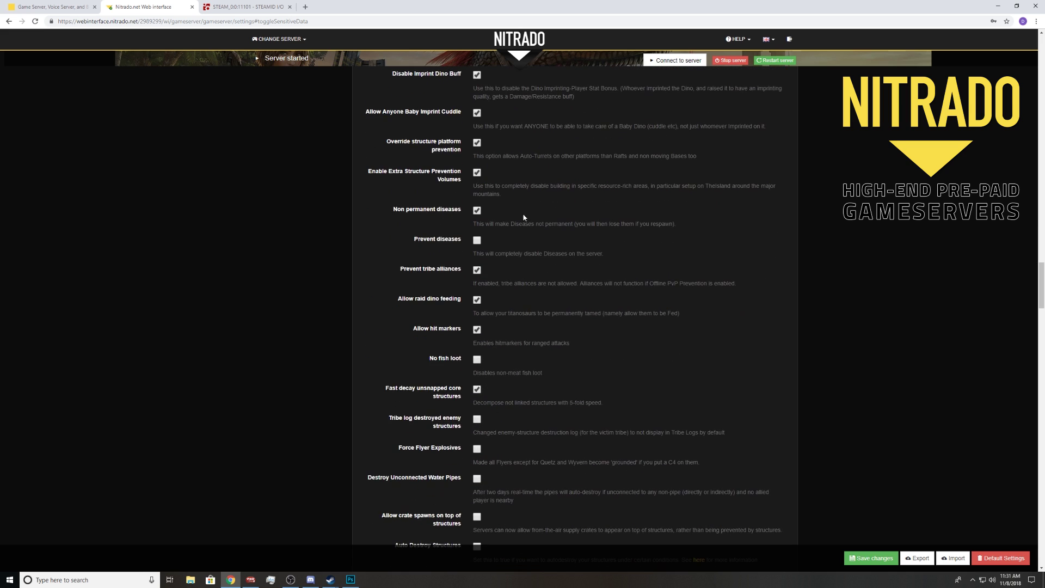
scroll(533, 243, down, 3)
scroll(526, 134, down, 9)
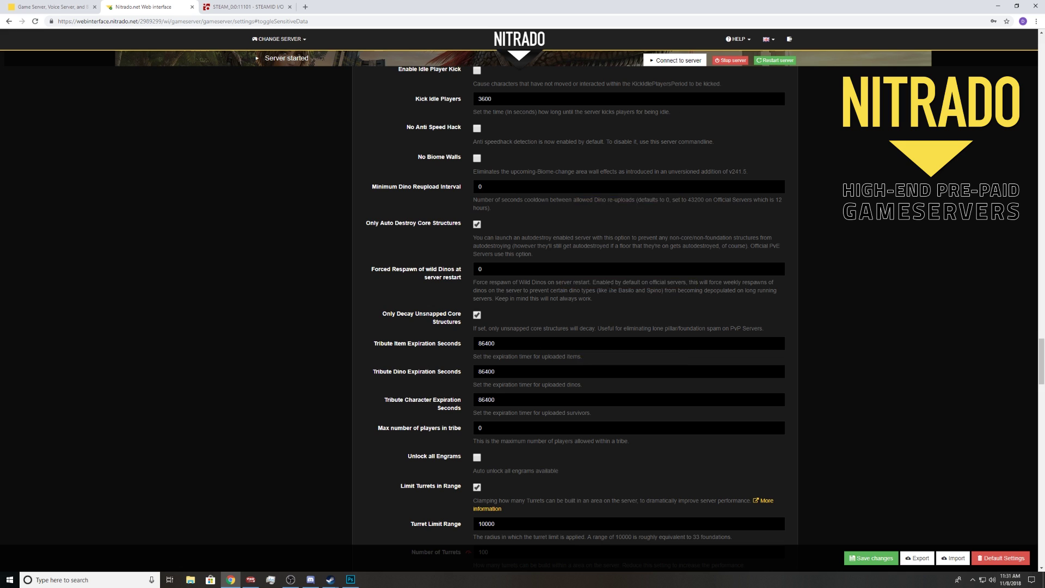
scroll(338, 295, down, 6)
scroll(338, 295, down, 7)
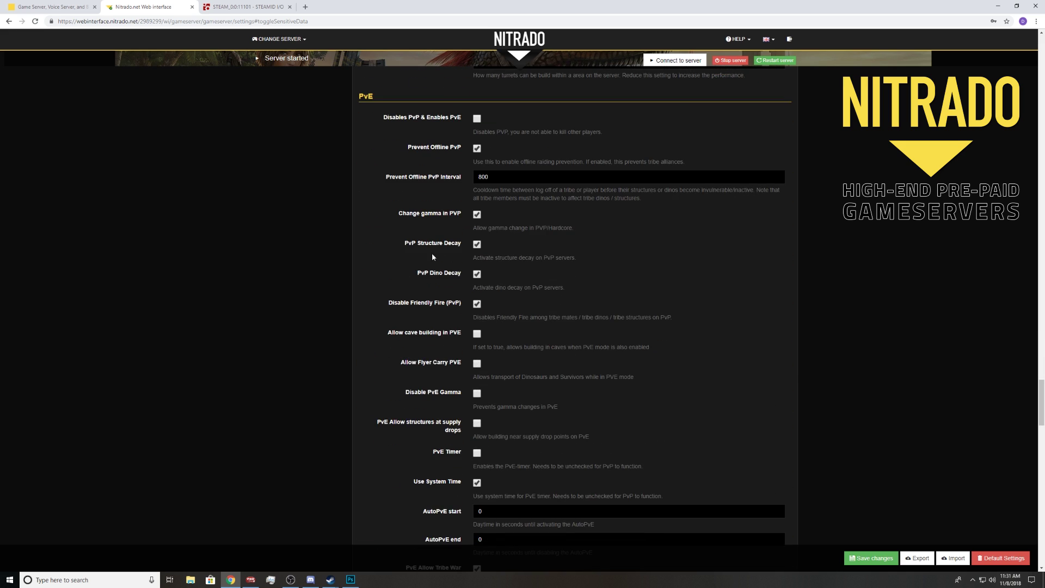
scroll(409, 312, up, 4)
click(477, 118)
scroll(538, 136, down, 9)
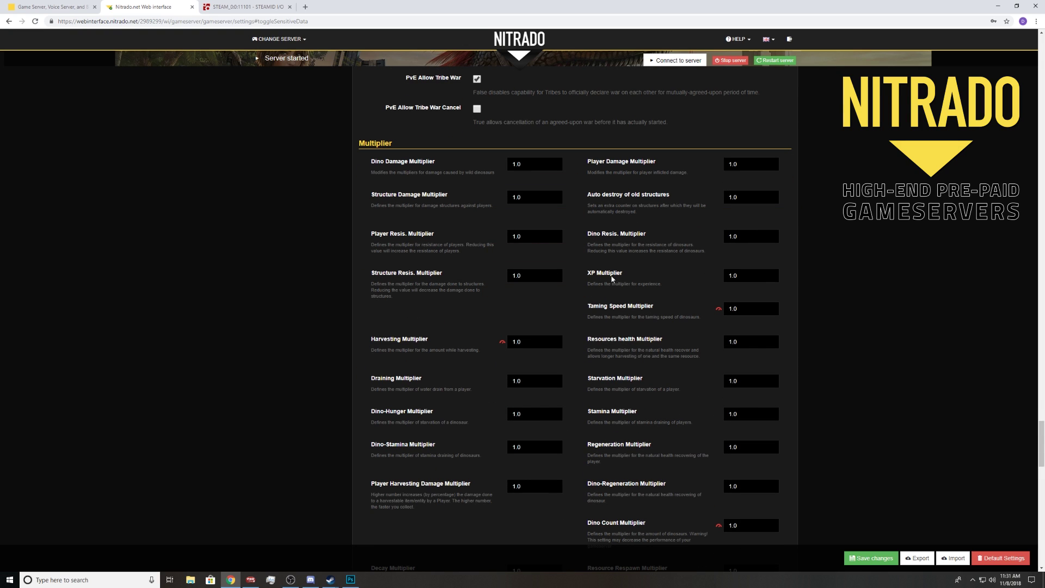
Set the Harvesting Multiplier to 3.0
scroll(550, 370, down, 1)
double_click(517, 301)
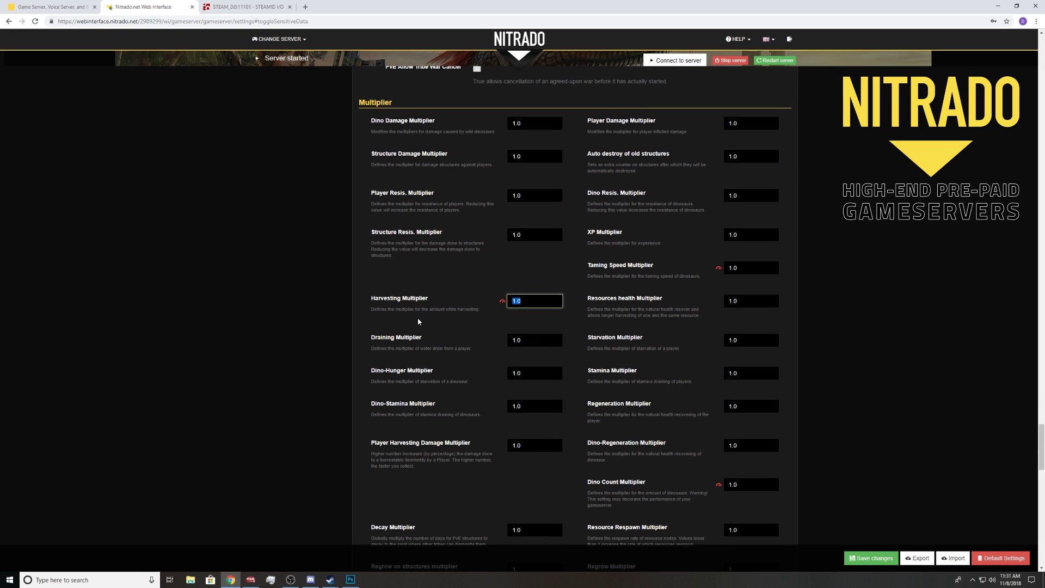
text(3.0)
drag(485, 314, 342, 308)
triple_click(373, 299)
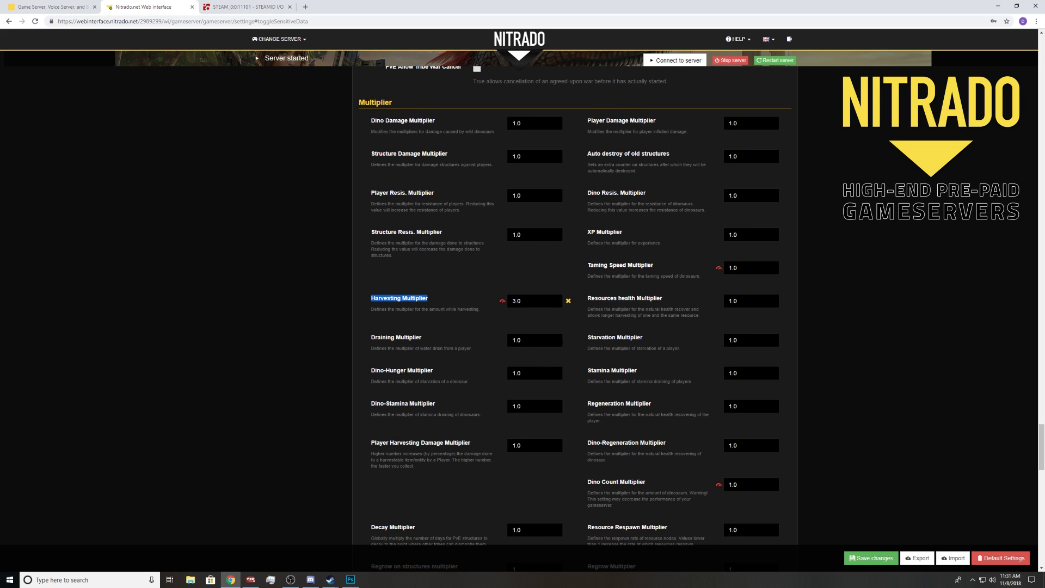
Set the XP Multiplier and Taming Speed Multiplier to 3.0 each
double_click(732, 234)
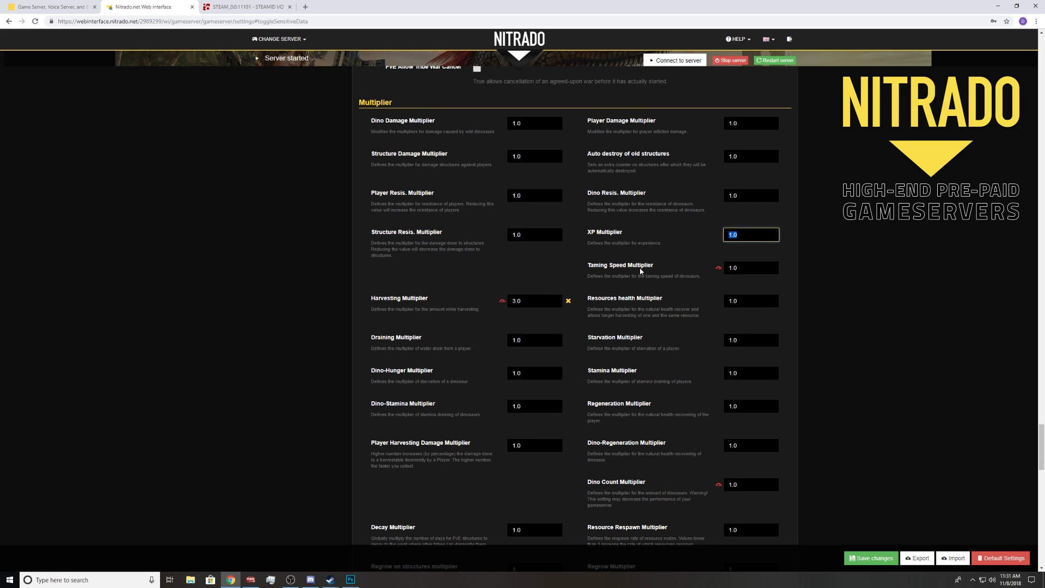
text(3.0)
click(640, 268)
double_click(733, 267)
text(3.0)
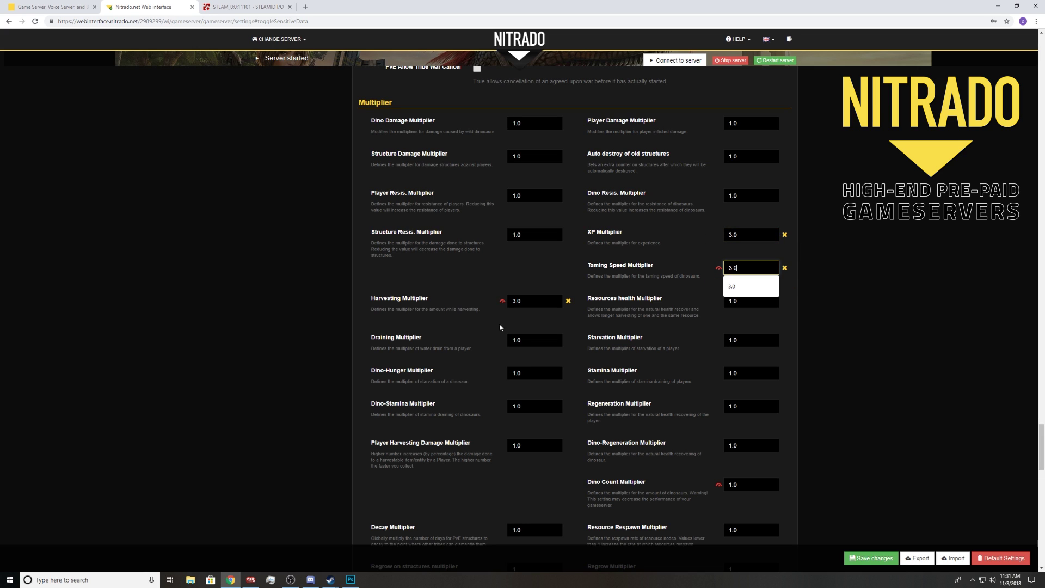
click(499, 327)
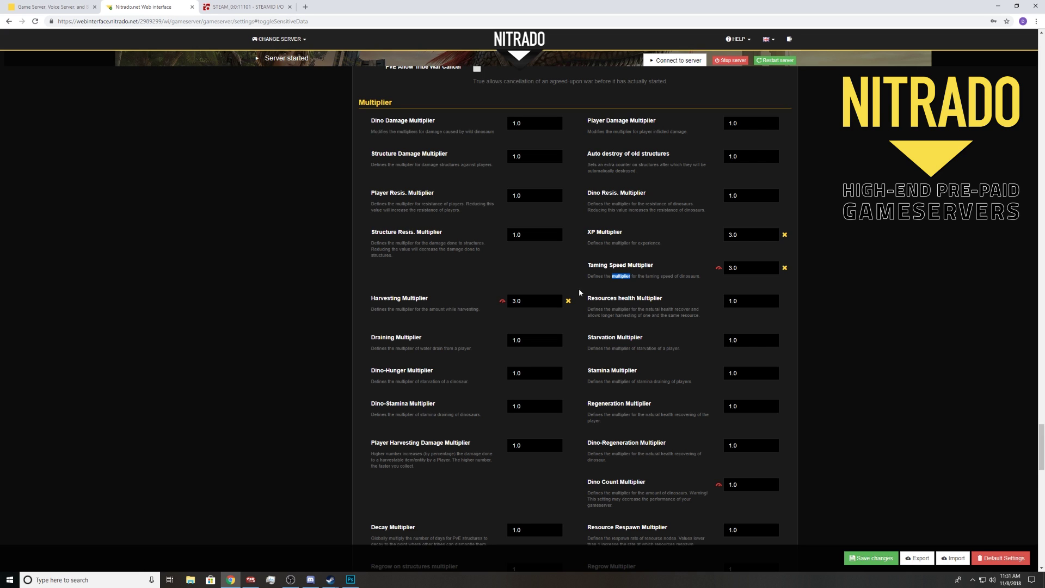
key(ctrl+a)
click(674, 305)
mouse_move(717, 269)
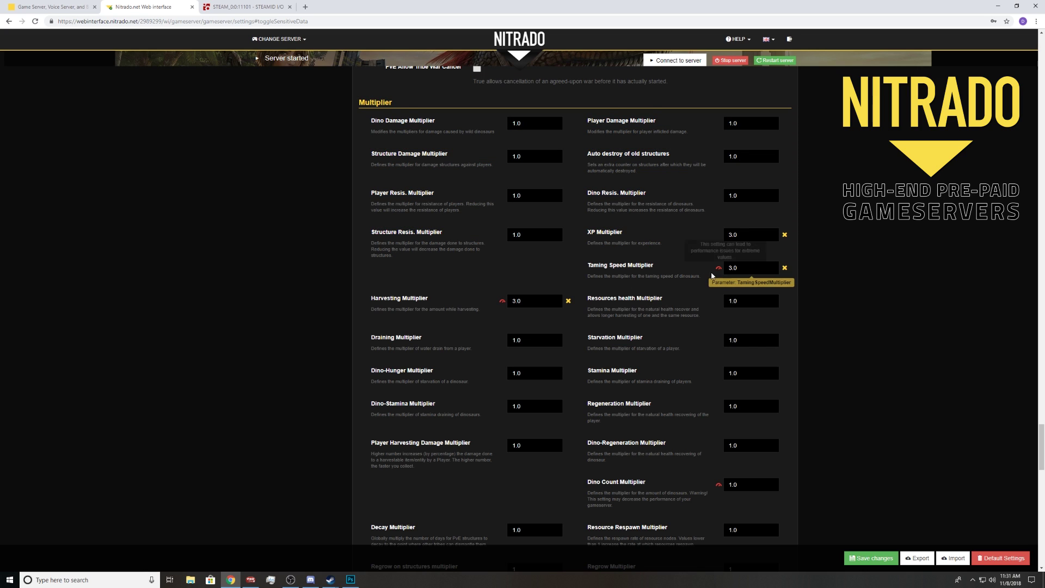
mouse_move(501, 303)
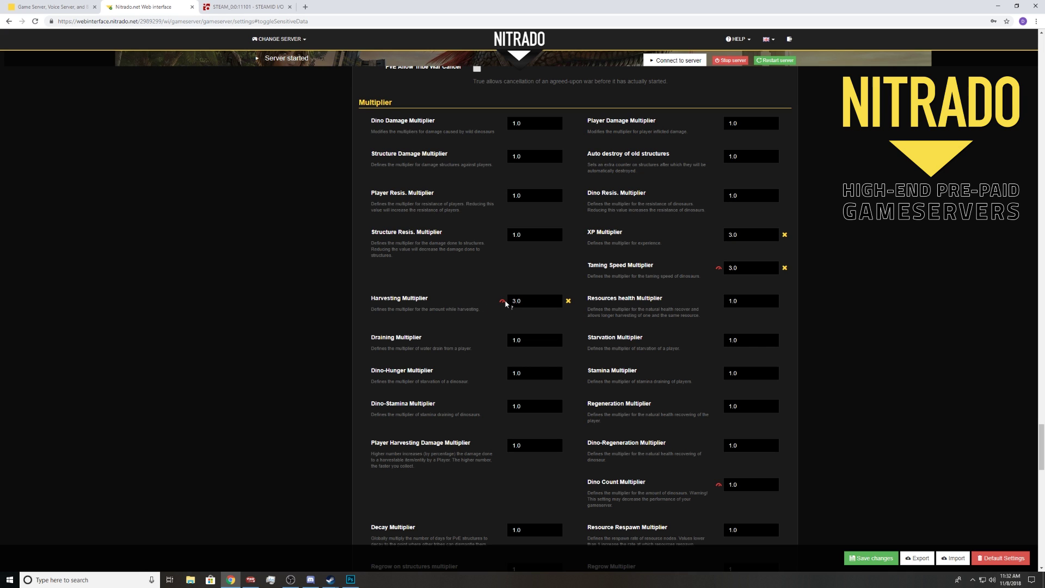
scroll(408, 325, down, 2)
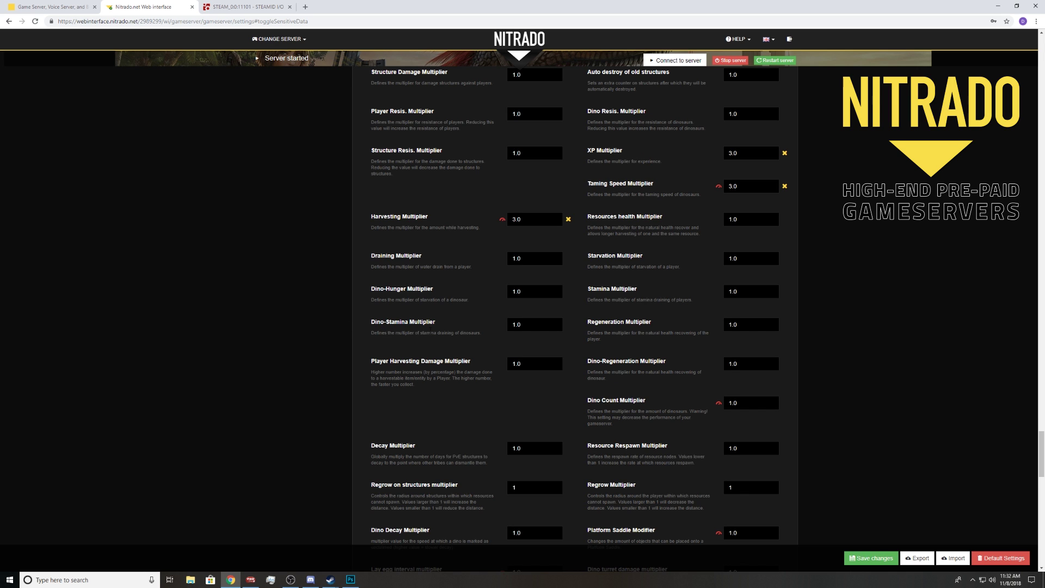
Set the Mating Multiplier to .1 and the Egg Hatch Speed Multiplier to 100
scroll(445, 333, down, 6)
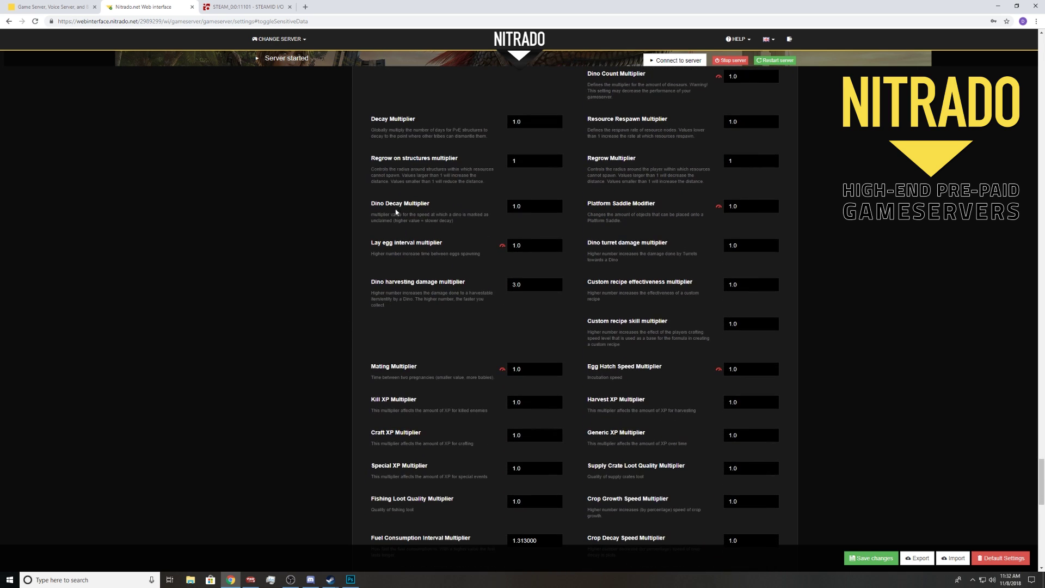
scroll(396, 213, down, 2)
double_click(535, 247)
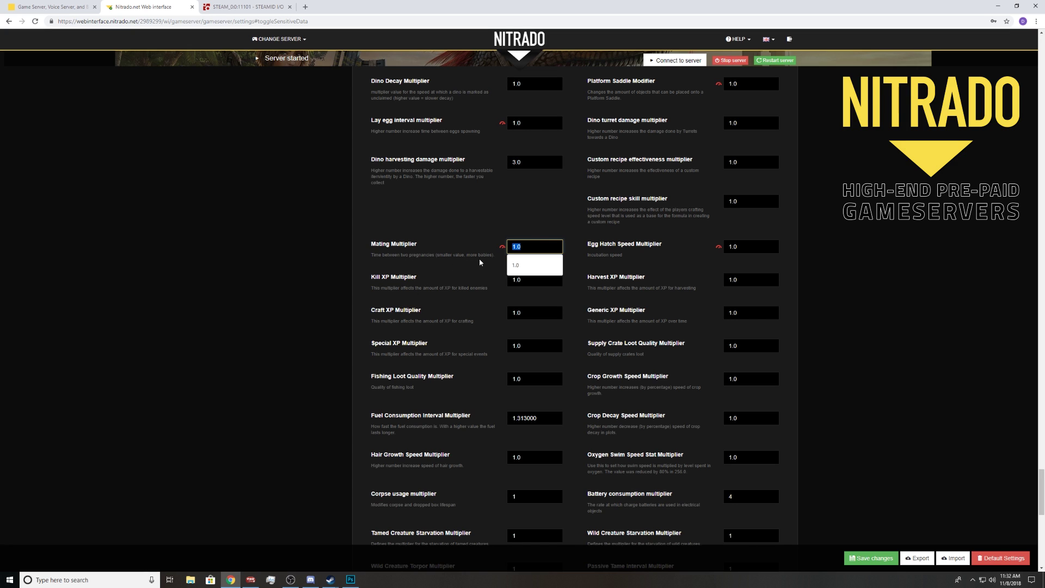
text(.1)
click(474, 222)
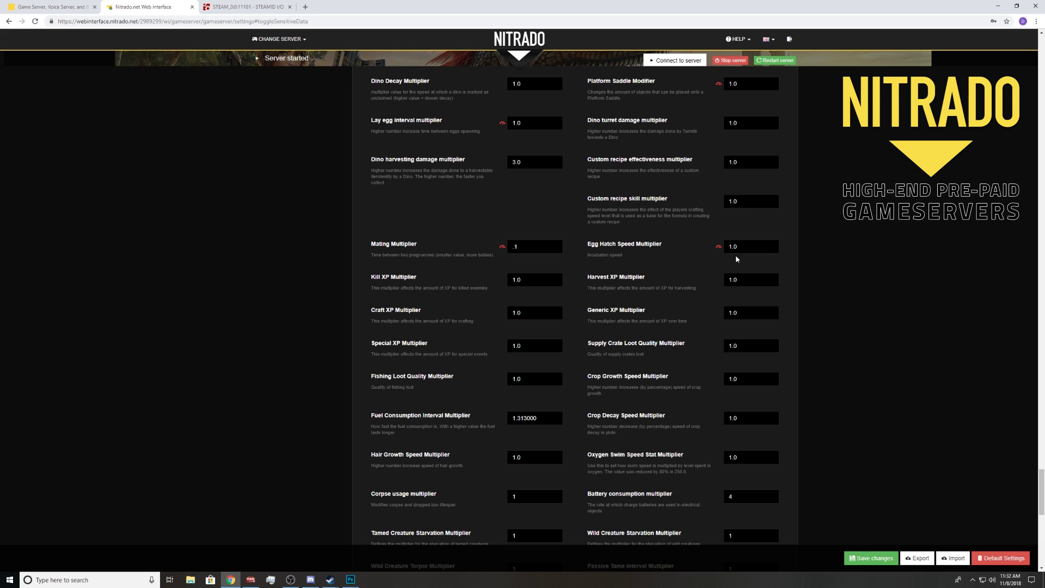
double_click(751, 247)
text(10)
click(679, 257)
Set the Baby Mature Speed Multiplier to 4.0 and save the changed settings
scroll(675, 269, down, 3)
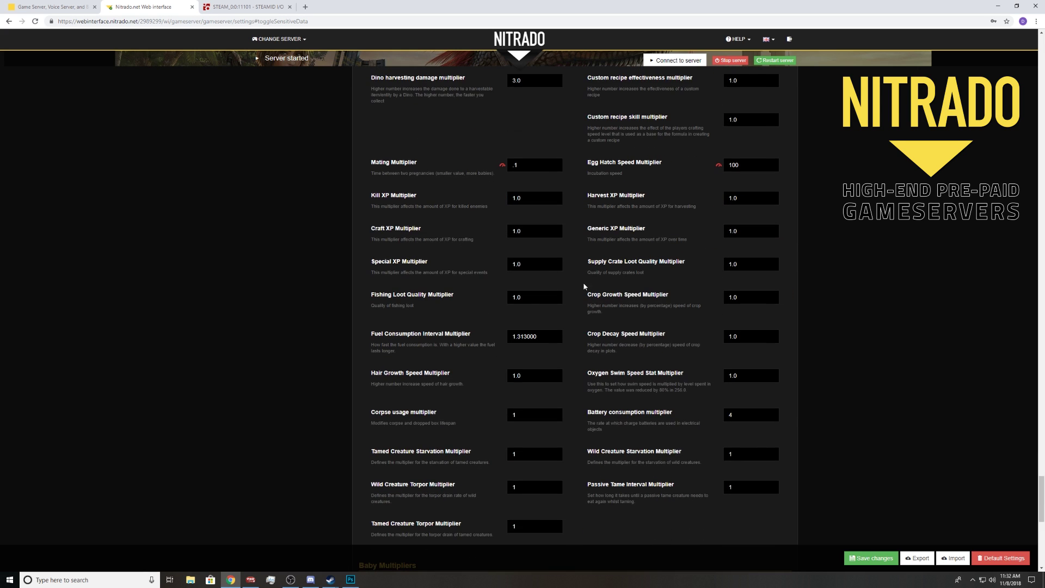
scroll(535, 276, down, 4)
double_click(518, 300)
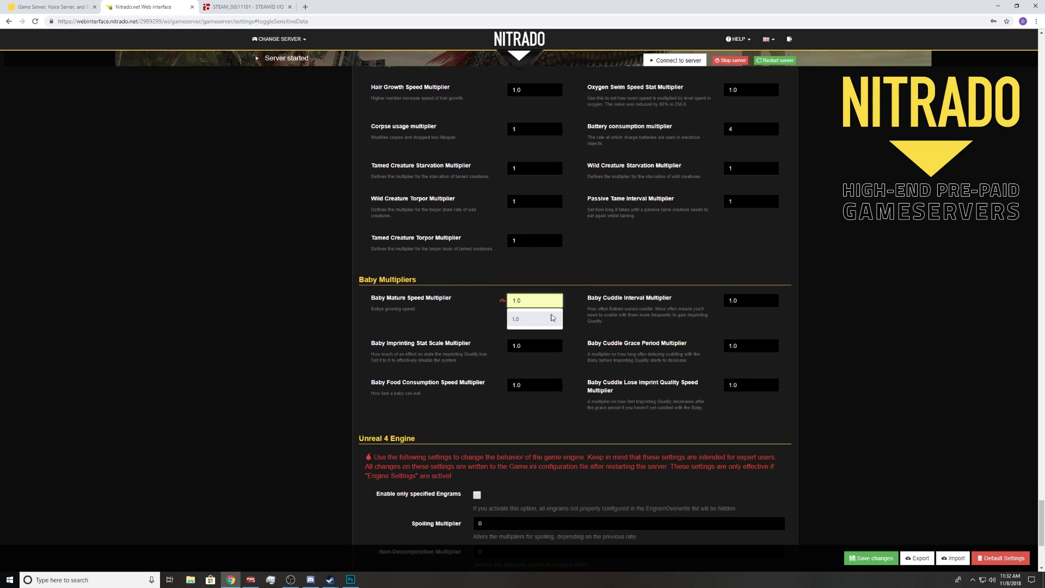
text(4.0)
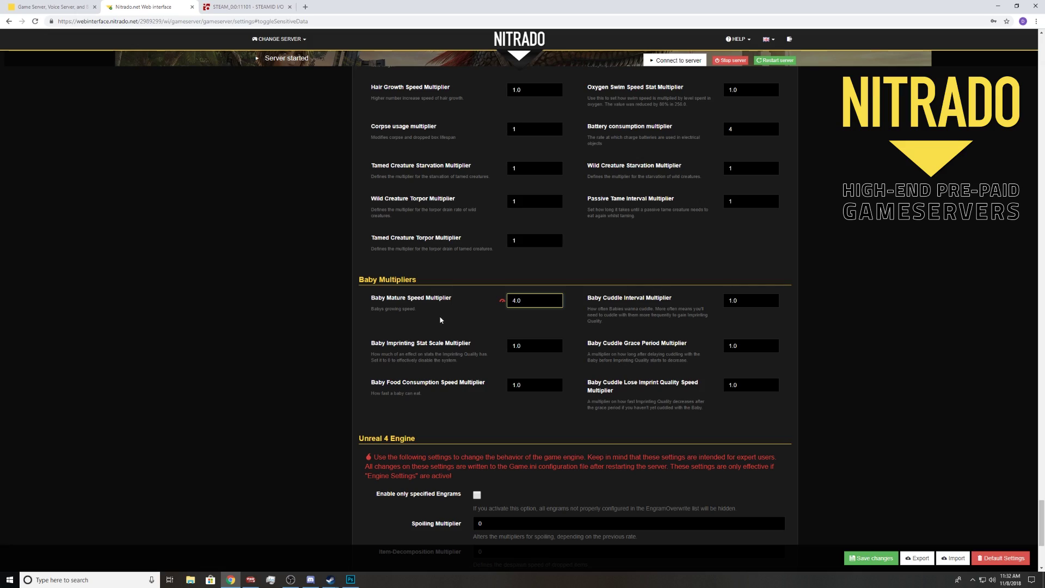
scroll(441, 320, up, 20)
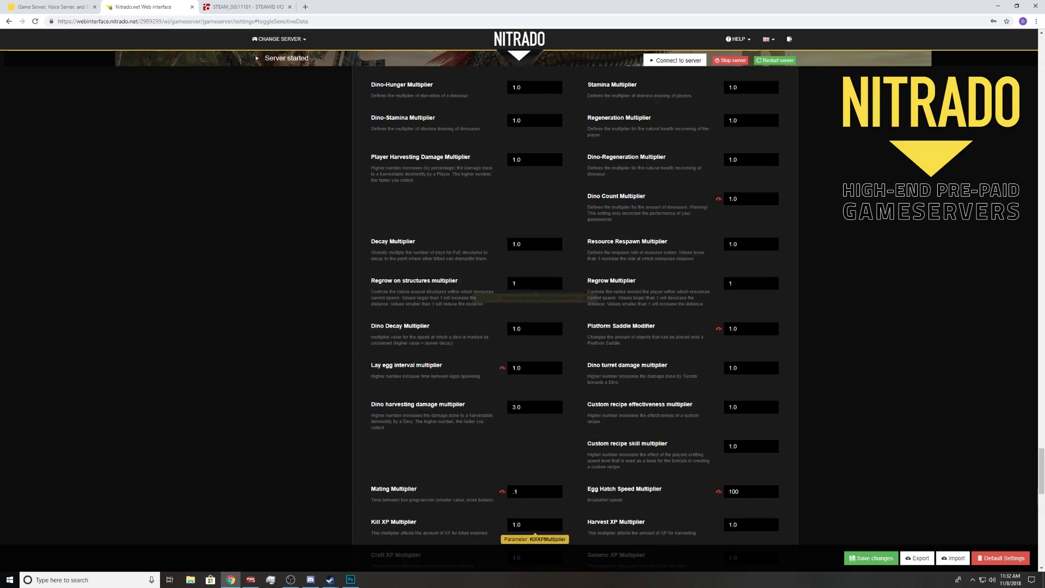
scroll(514, 284, up, 20)
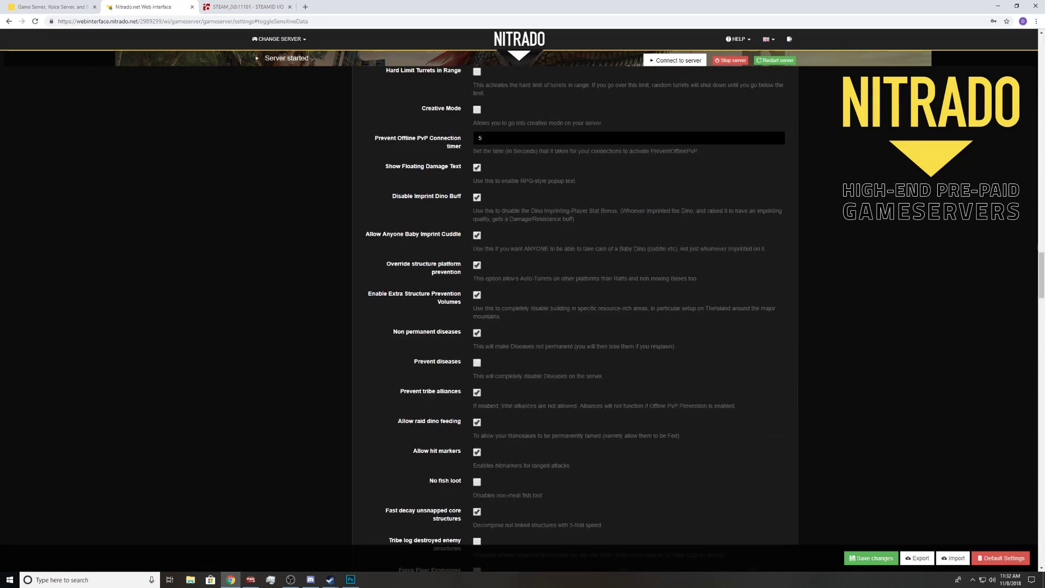
scroll(513, 284, up, 20)
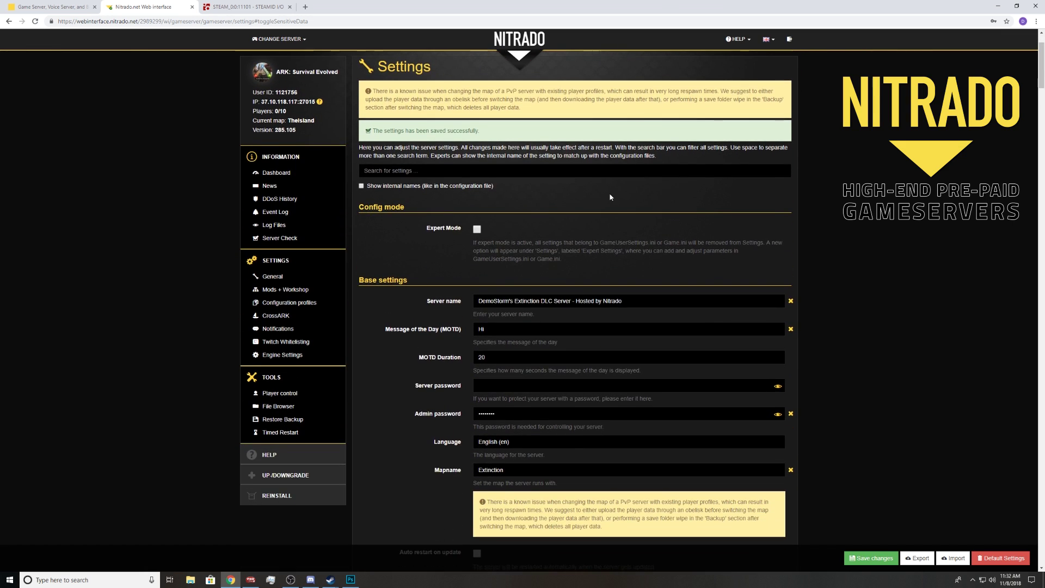
click(863, 559)
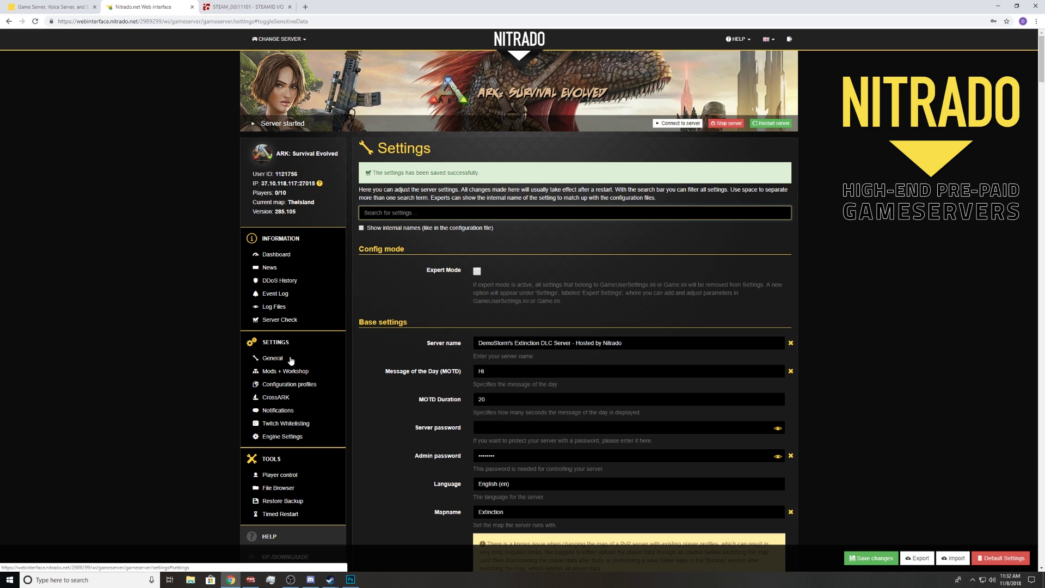
click(299, 374)
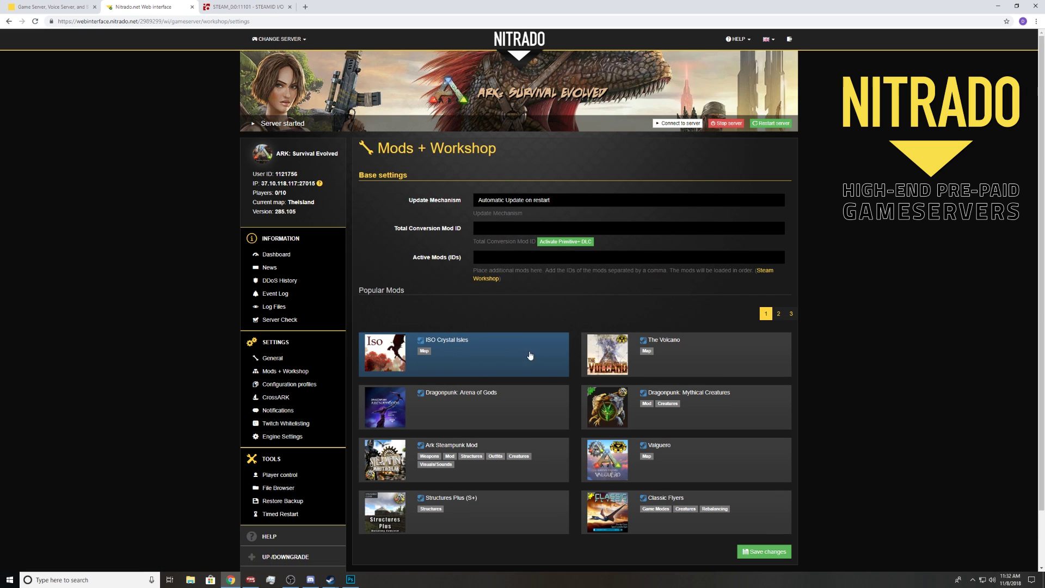
Add the Ark Steampunk Mod ID to Active Mods, then delete it, leaving the field empty
scroll(574, 366, down, 1)
scroll(574, 366, down, 1)
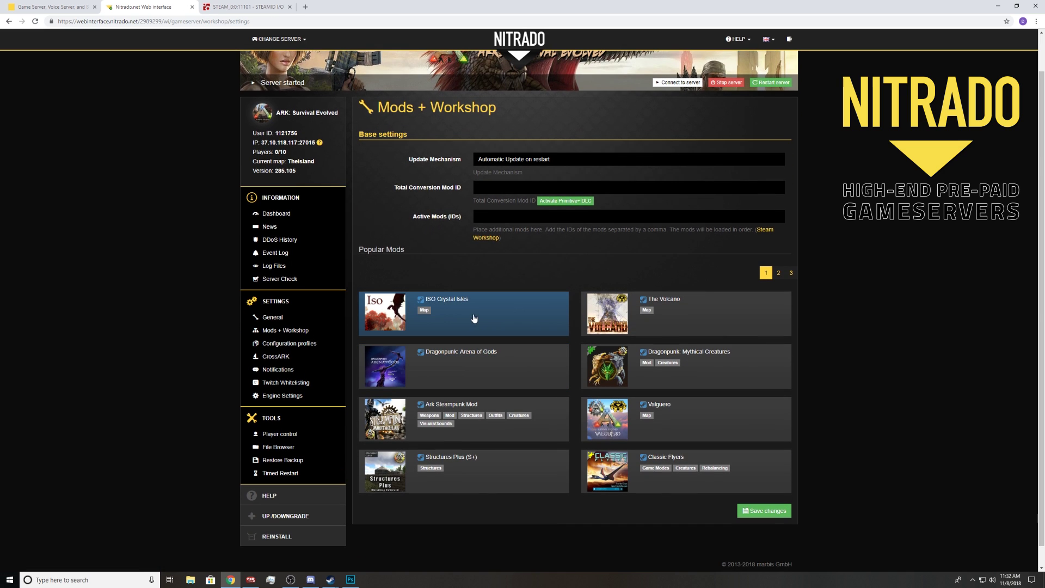
click(457, 406)
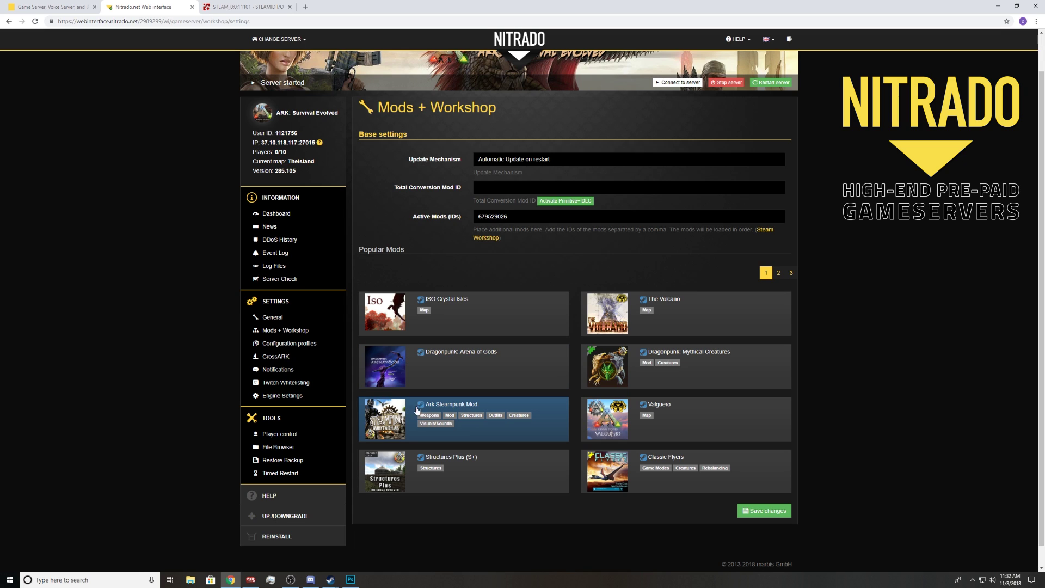
double_click(473, 217)
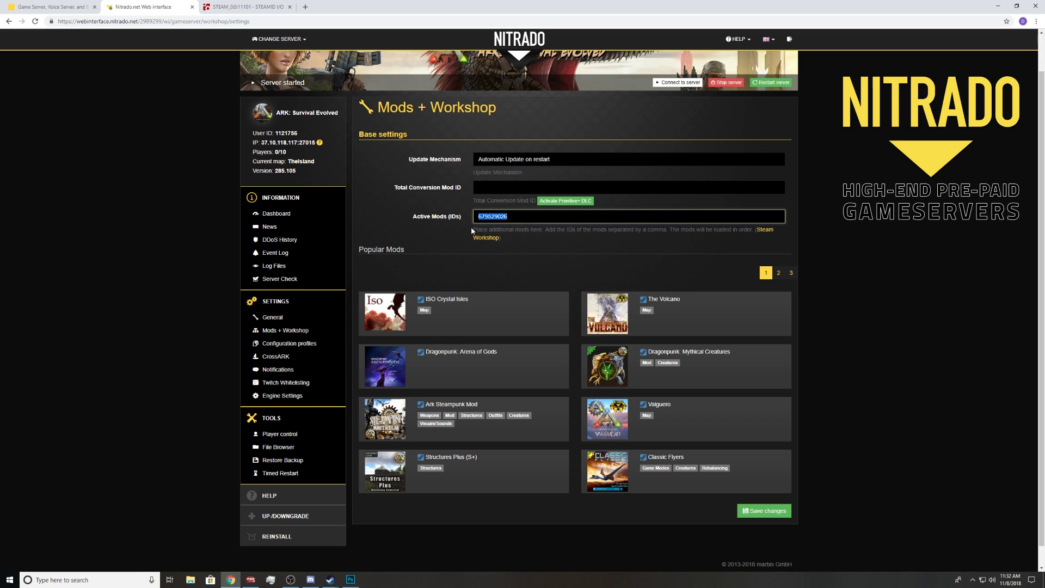
key(BackSpace)
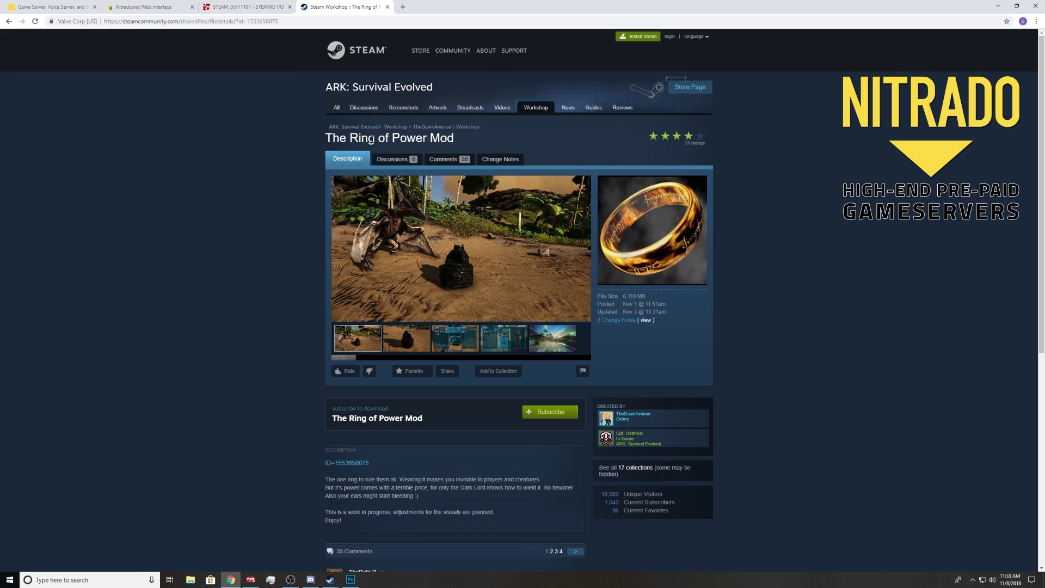
scroll(441, 150, down, 2)
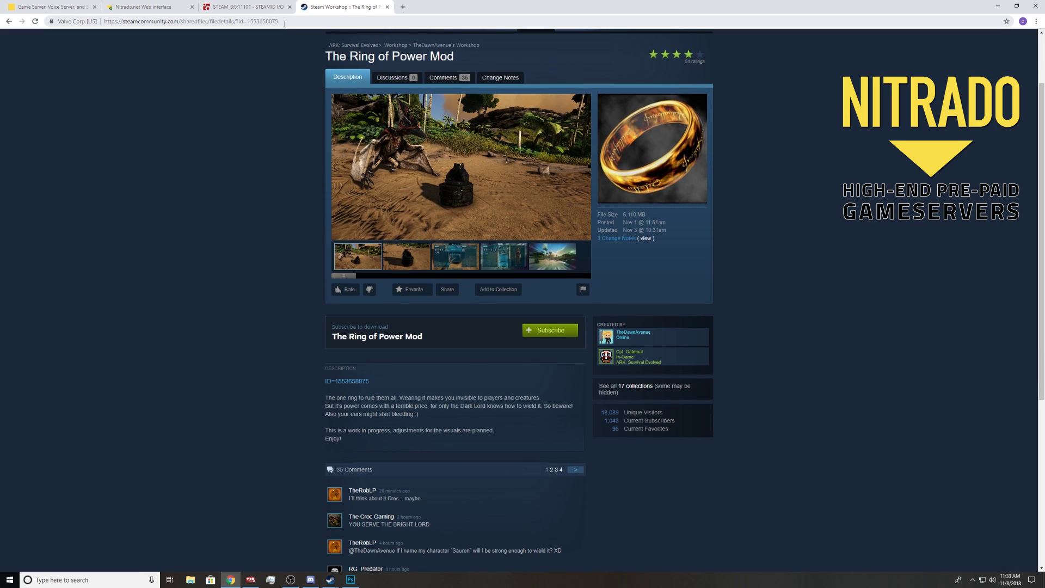
scroll(291, 227, down, 1)
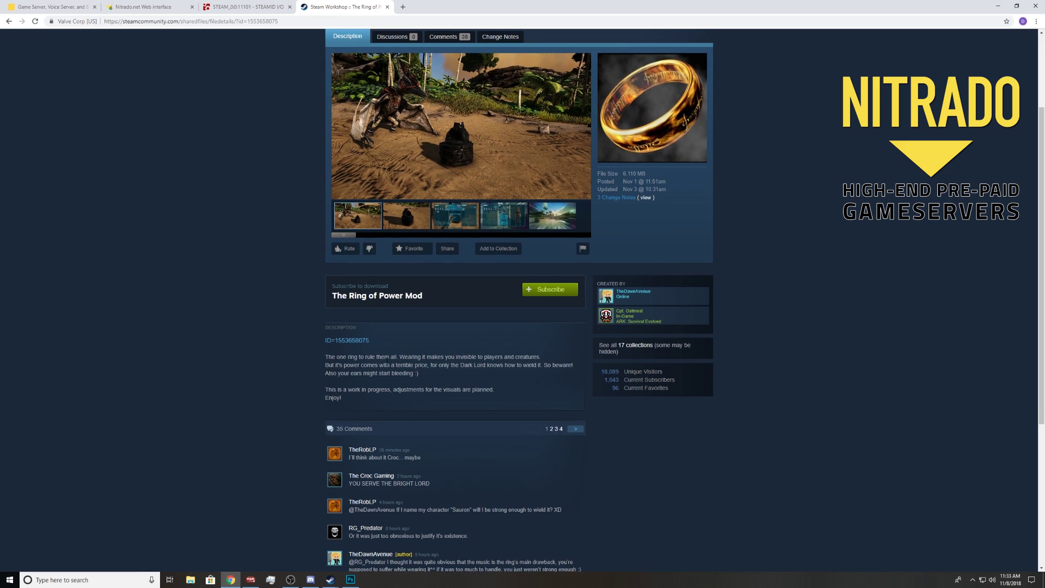
drag(377, 343, 338, 341)
drag(278, 21, 249, 24)
key(ctrl+c)
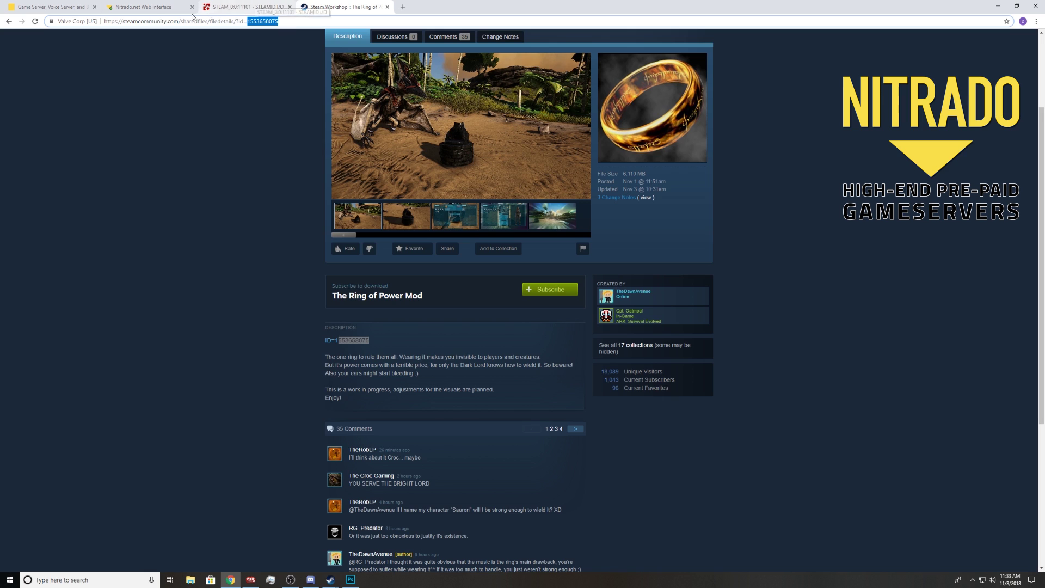
click(144, 7)
key(ctrl+v)
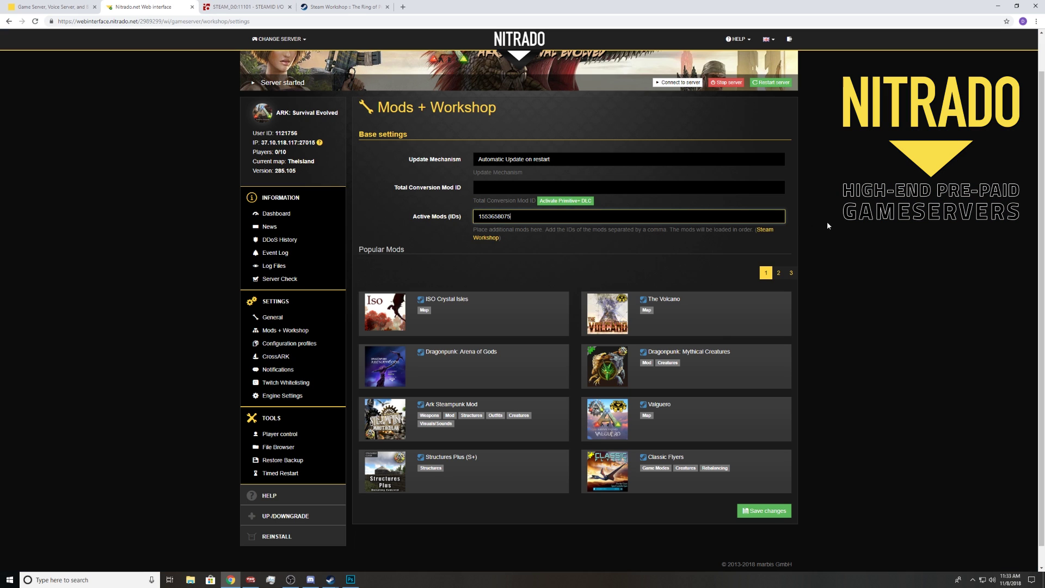
click(765, 511)
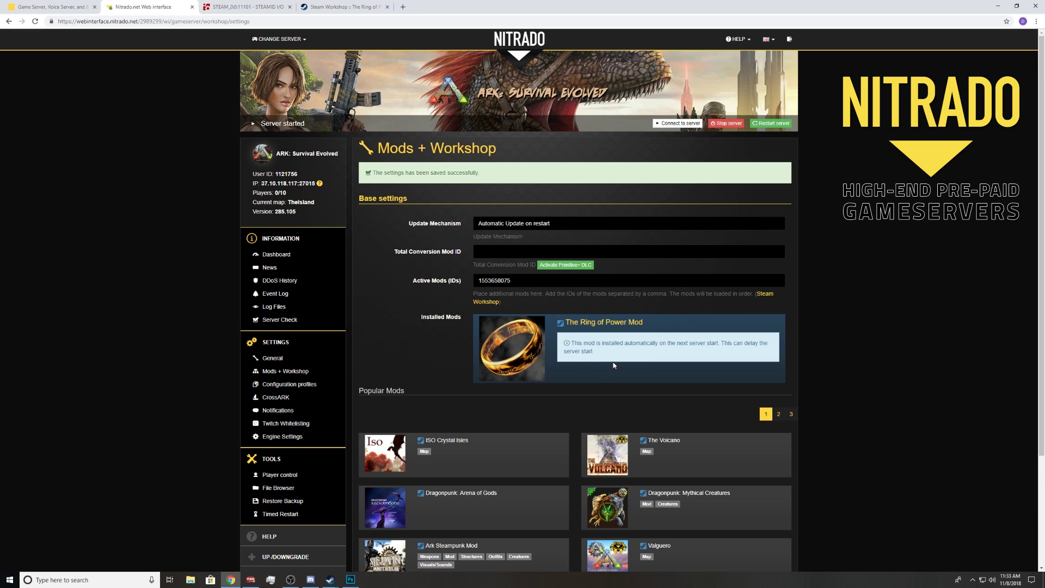
drag(633, 353, 661, 371)
click(624, 343)
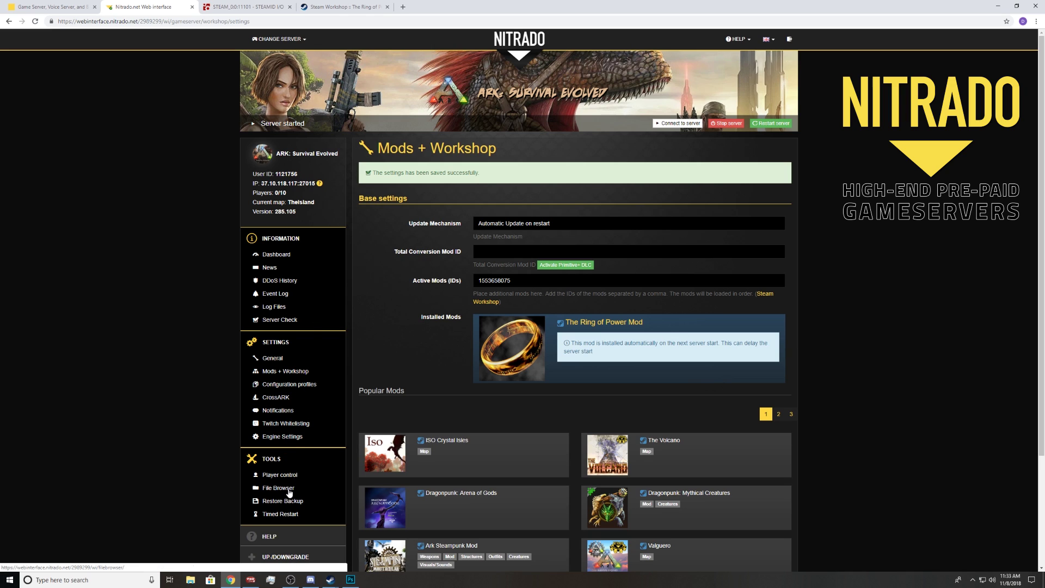
Tick Auto restart on update in the server's General settings
click(283, 358)
scroll(520, 246, down, 6)
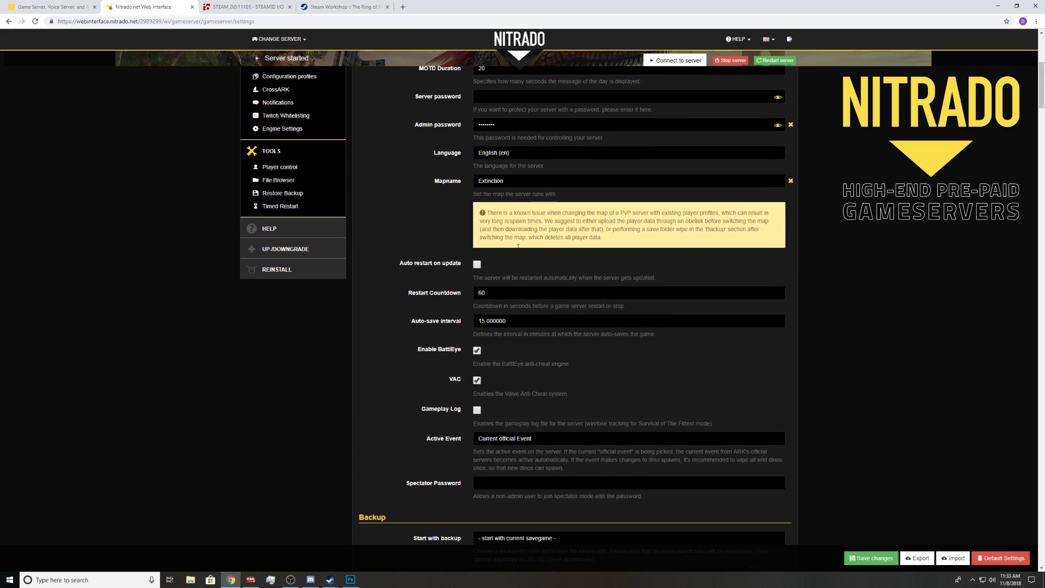
scroll(517, 246, down, 5)
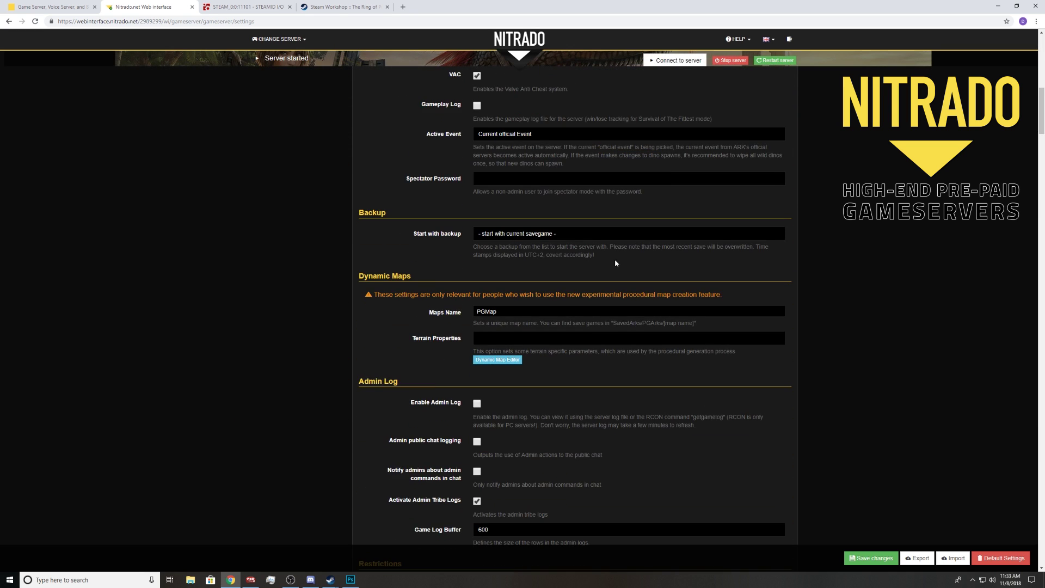
scroll(618, 269, down, 2)
scroll(824, 292, up, 4)
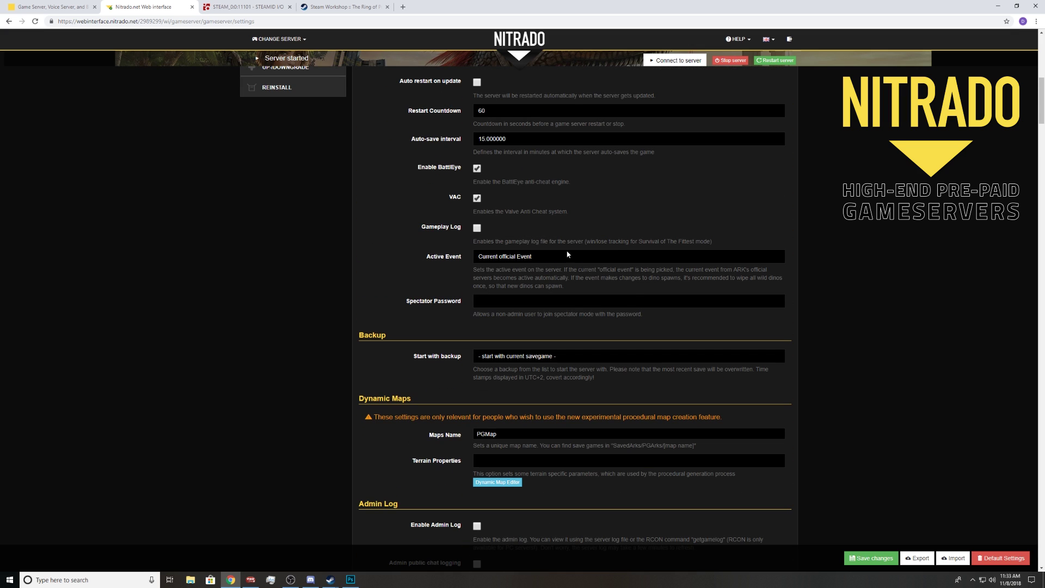
scroll(720, 329, up, 3)
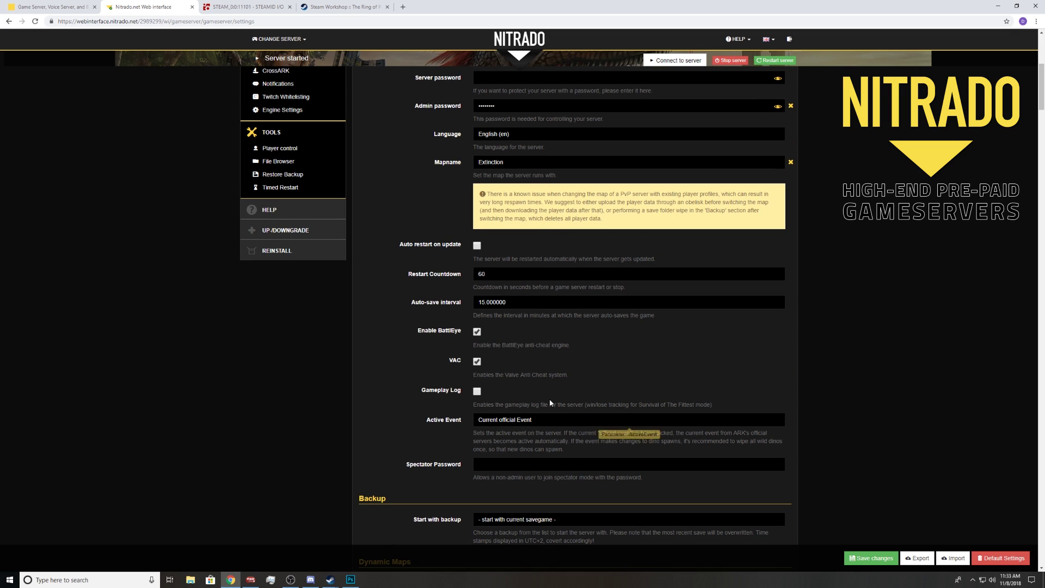
scroll(627, 432, down, 1)
scroll(550, 333, up, 6)
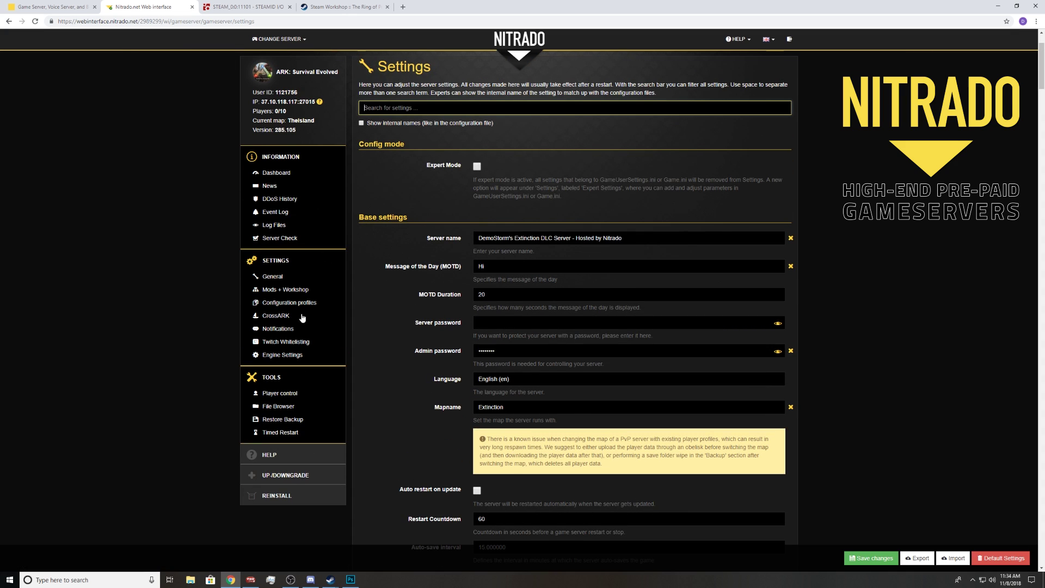
click(477, 491)
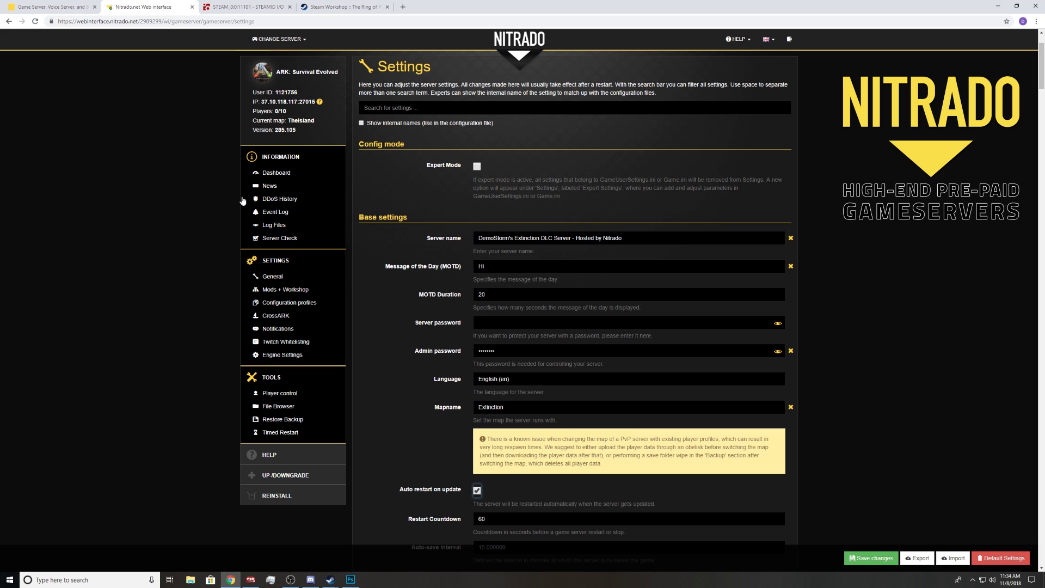
scroll(628, 415, down, 5)
scroll(462, 374, up, 5)
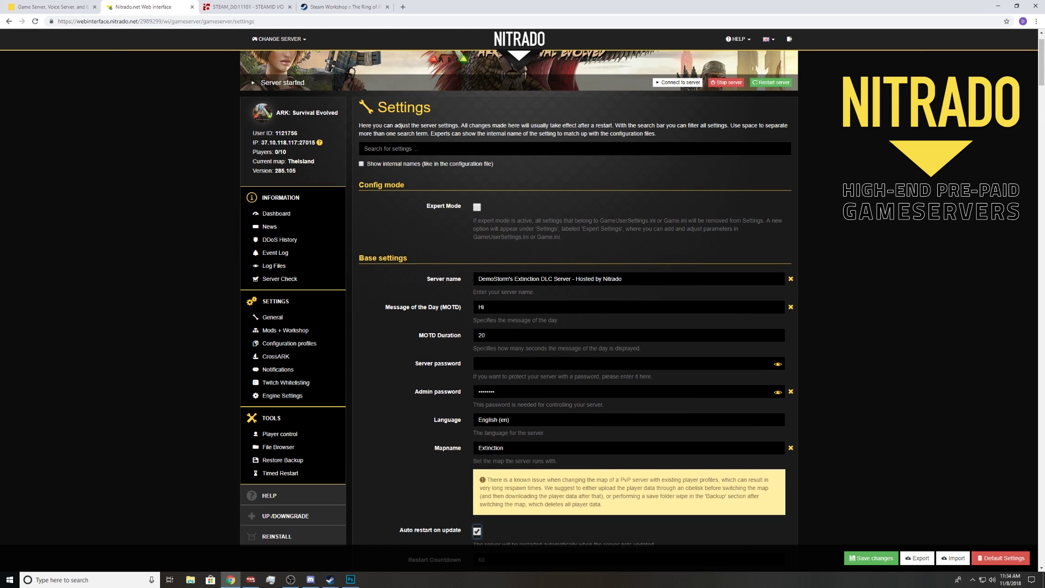
click(291, 579)
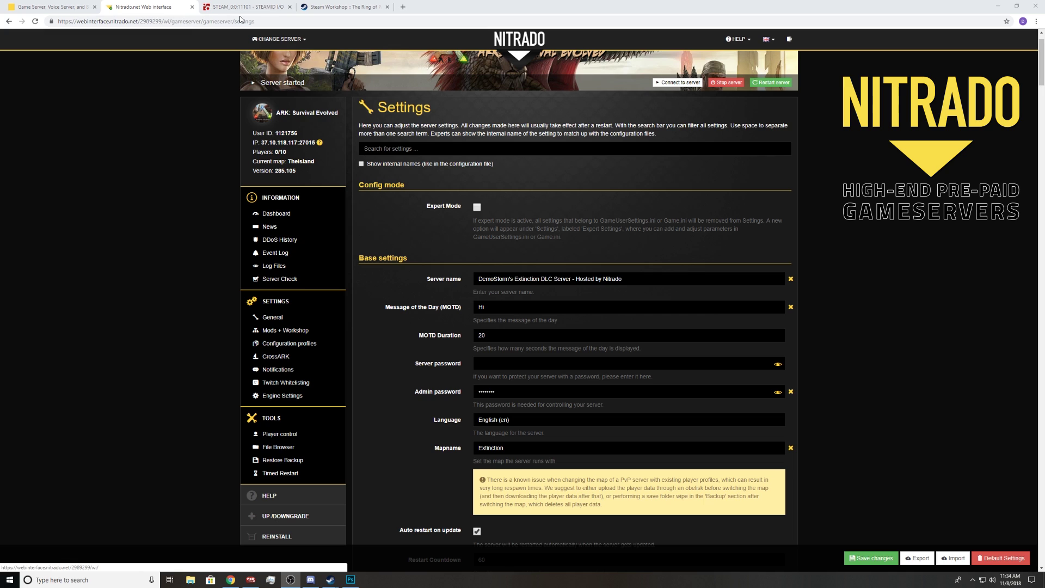
click(279, 39)
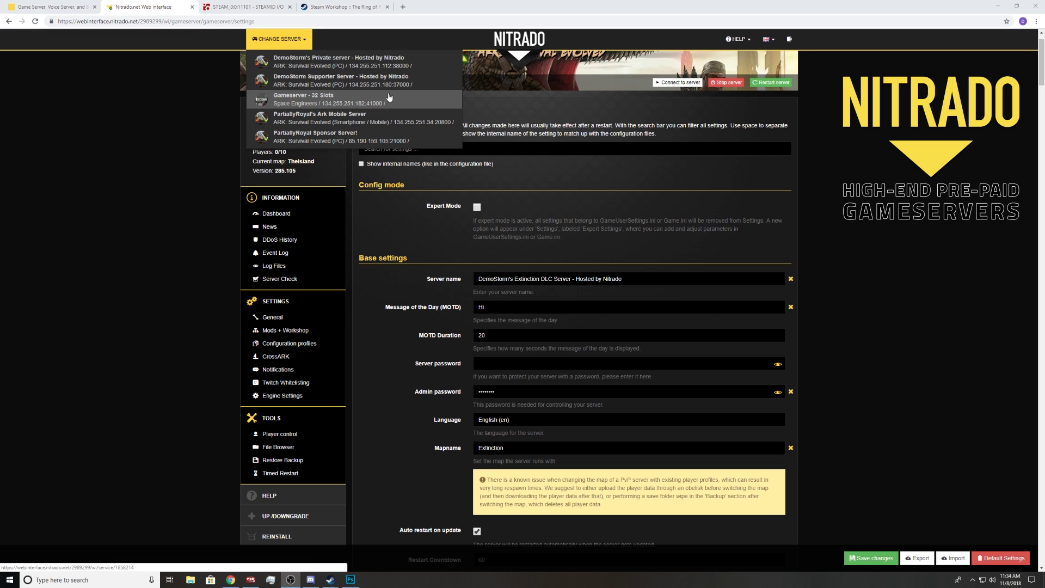
Switch to the second ARK server and select both player IDs in its Admins list
click(363, 85)
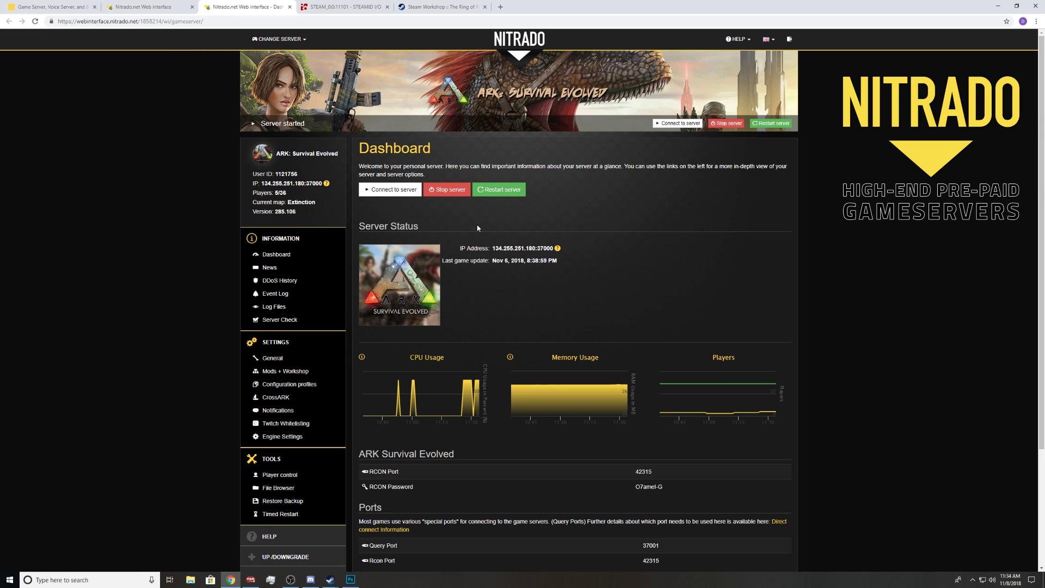
scroll(478, 228, down, 3)
mouse_move(608, 227)
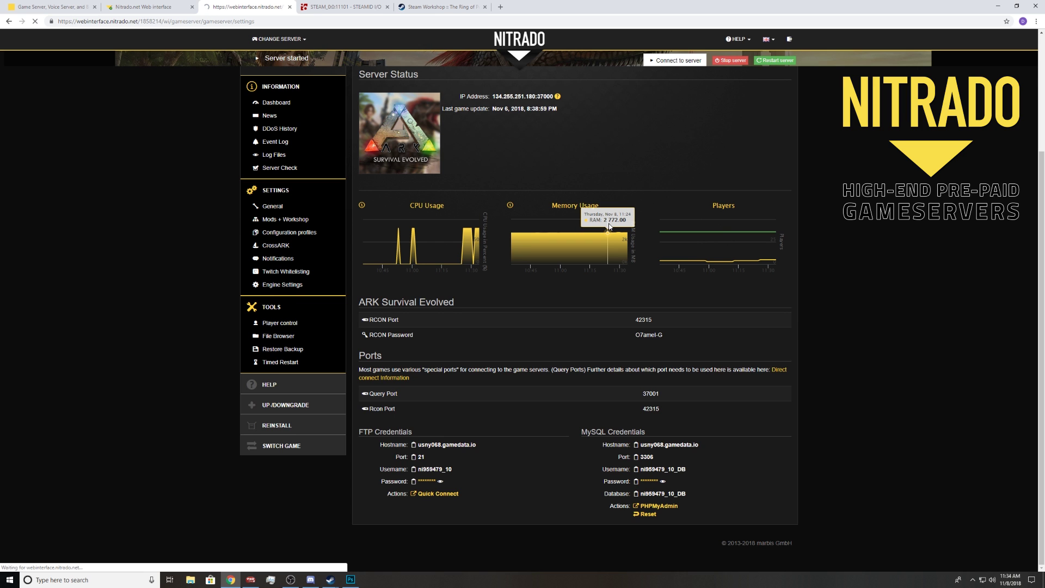
scroll(590, 222, down, 10)
scroll(537, 256, down, 15)
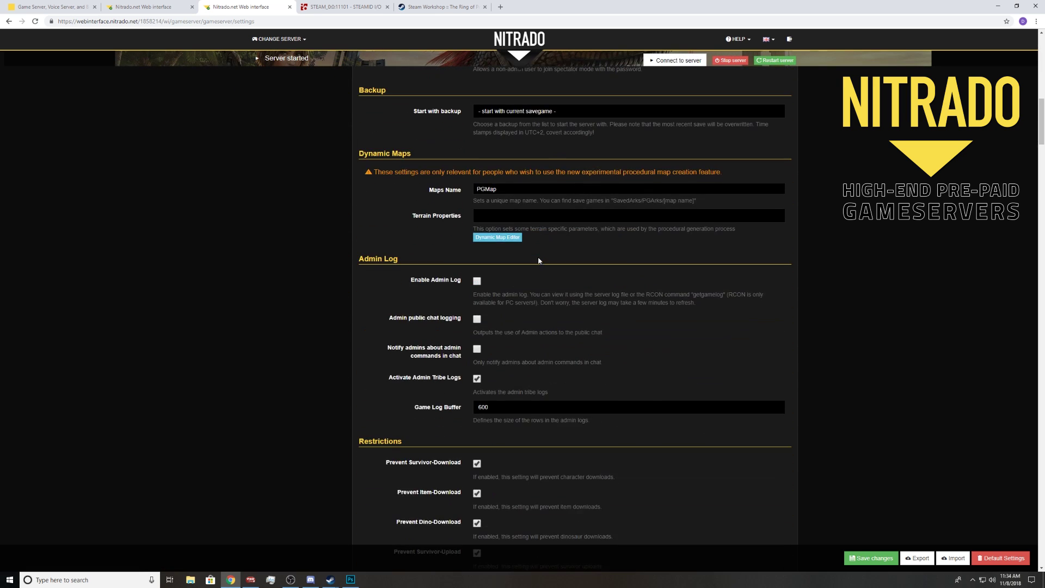
scroll(540, 242, down, 1)
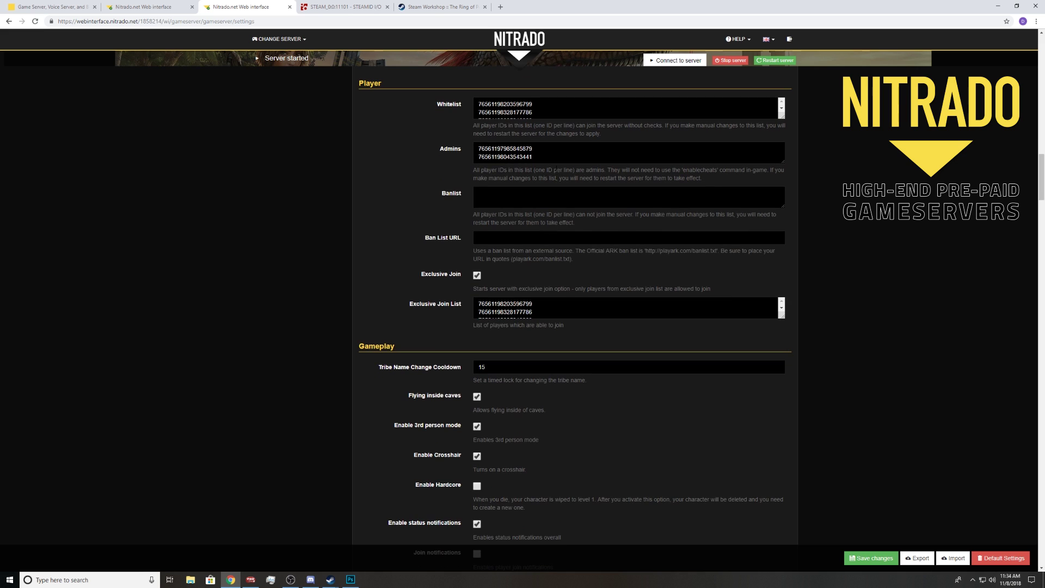
drag(536, 157, 437, 152)
key(ctrl+c)
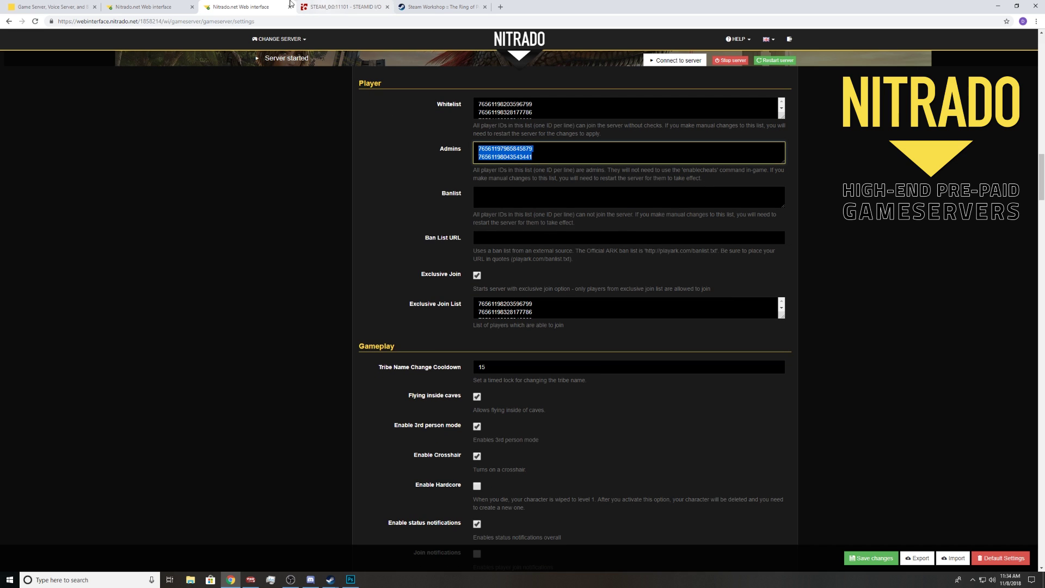
click(143, 7)
Paste the two IDs into Whitelist, Admins and Exclusive Join List, then save
scroll(484, 250, down, 5)
scroll(483, 250, down, 20)
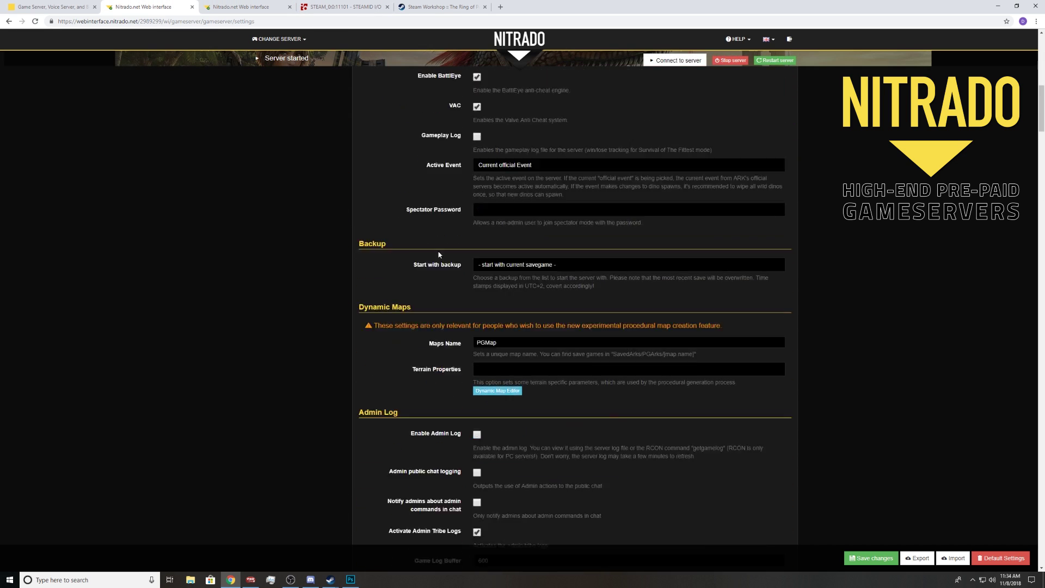
click(547, 187)
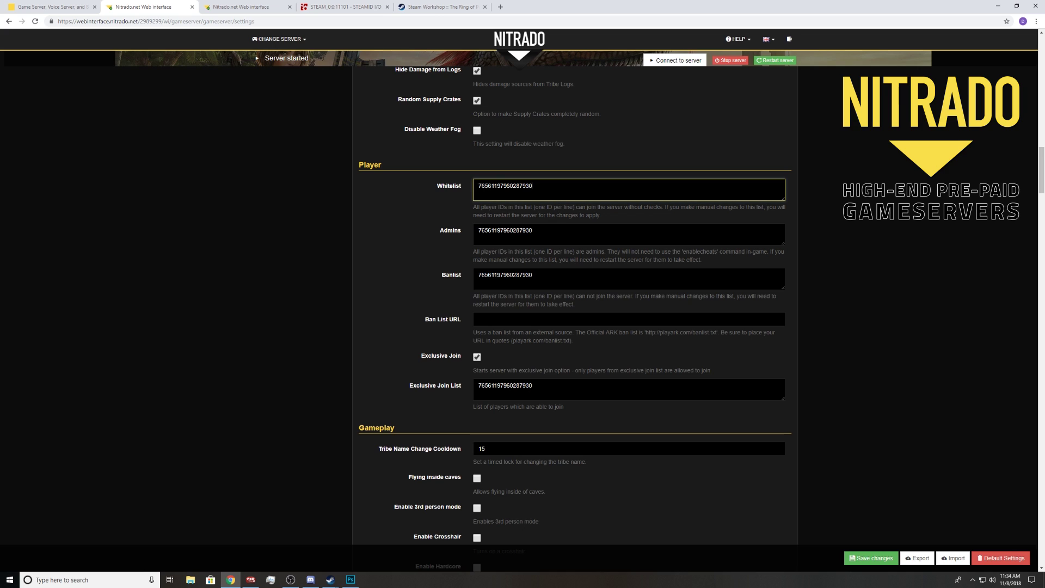
key(ctrl+v)
click(532, 230)
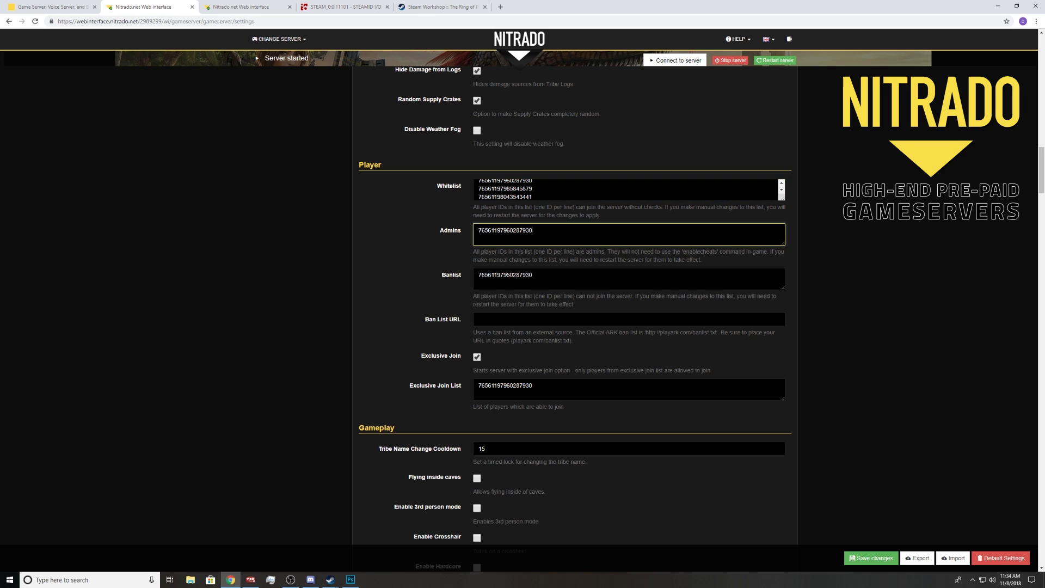
key(ctrl+v)
click(544, 389)
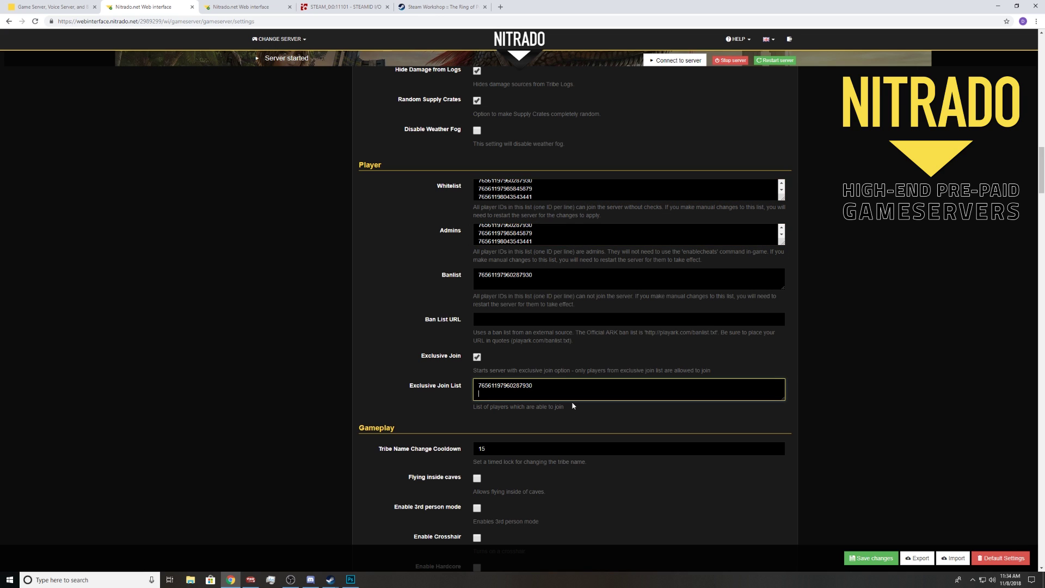
key(ctrl+v)
click(871, 558)
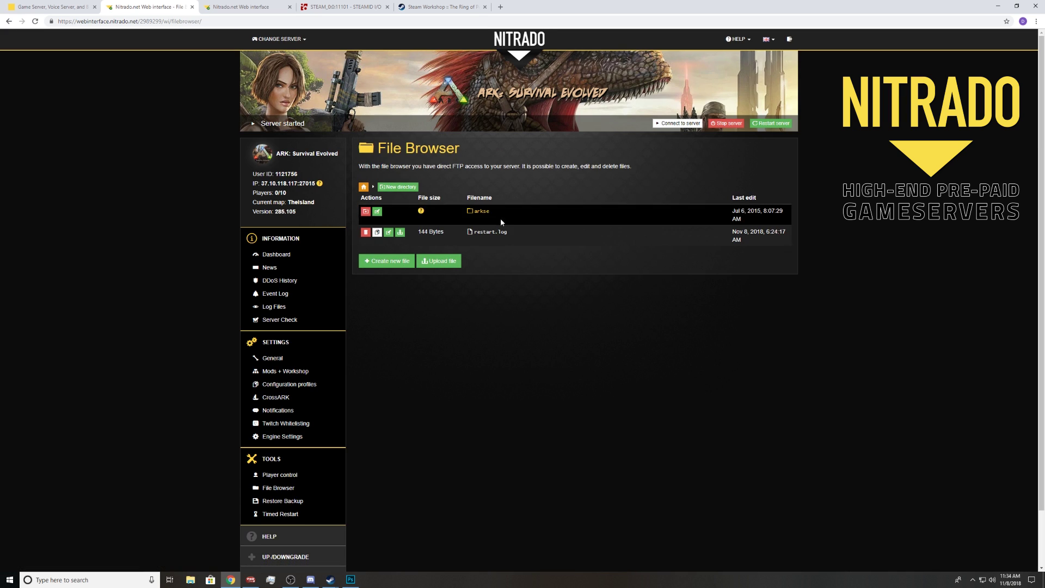
Delete SavedArks in arkse/ShooterGame/Saved and create a new empty SavedArks directory
click(478, 212)
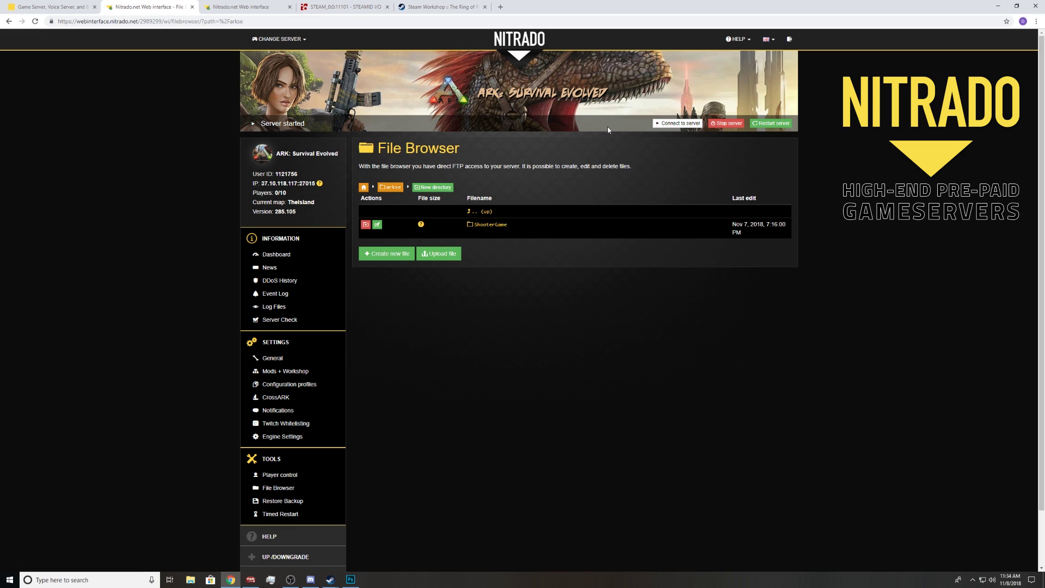
click(487, 227)
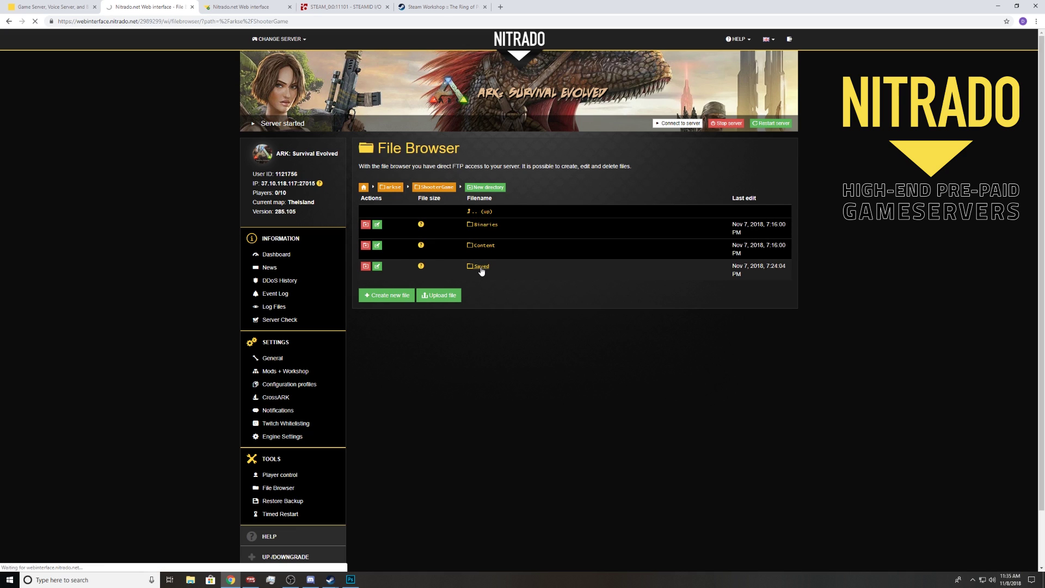
click(367, 269)
key(Return)
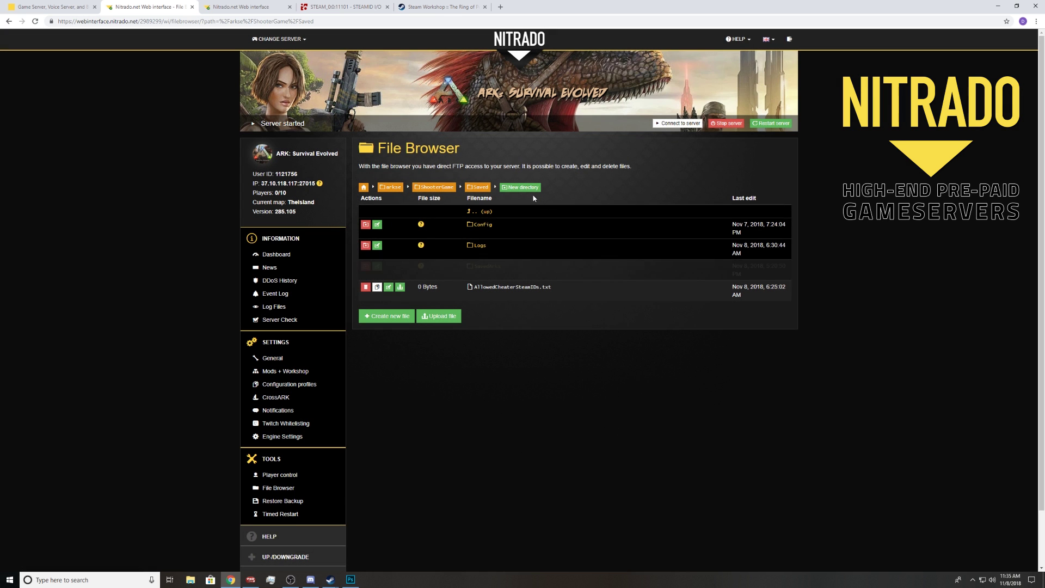
click(527, 189)
text(D)
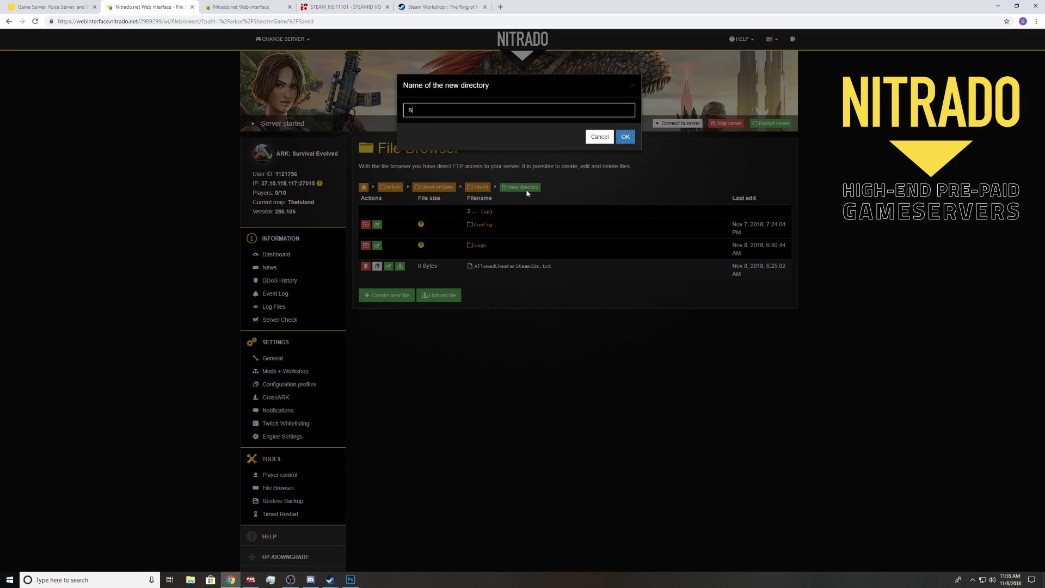
text(avedArks)
key(Return)
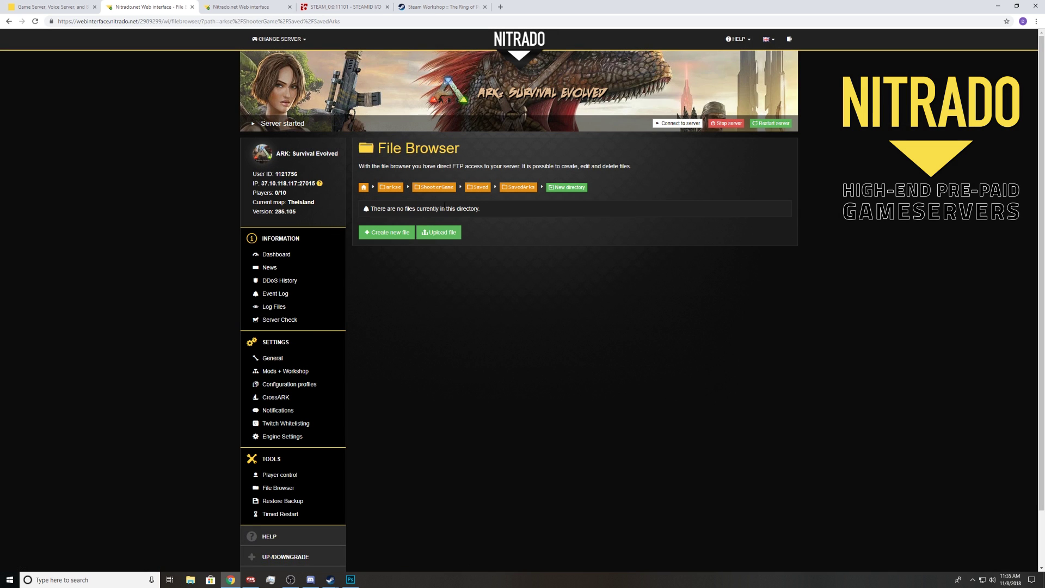
click(284, 358)
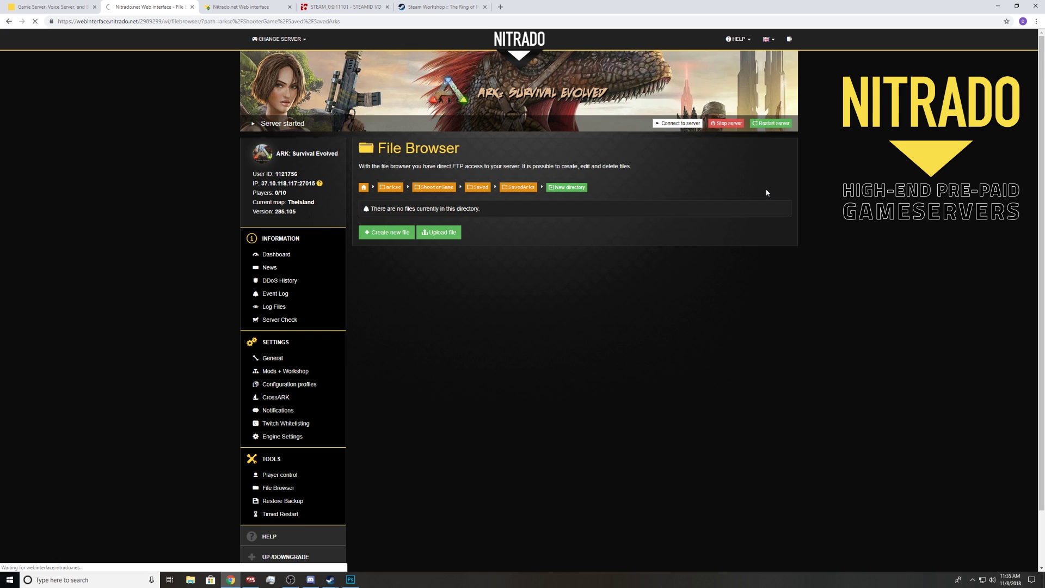
Request a server restart from the settings page, then cancel it in the dialog
scroll(653, 272, down, 1)
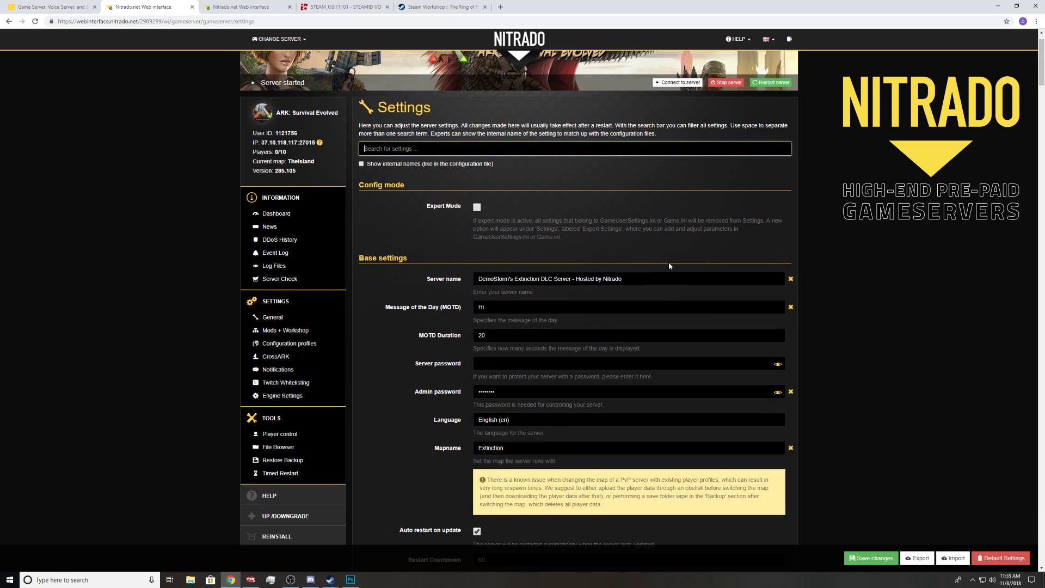
scroll(767, 185, up, 1)
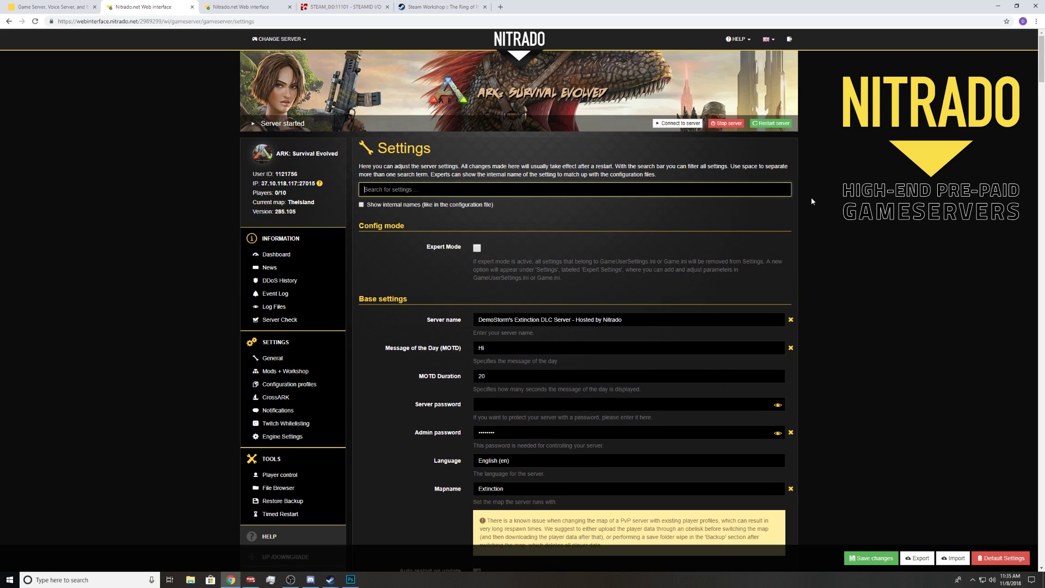
click(807, 186)
click(766, 124)
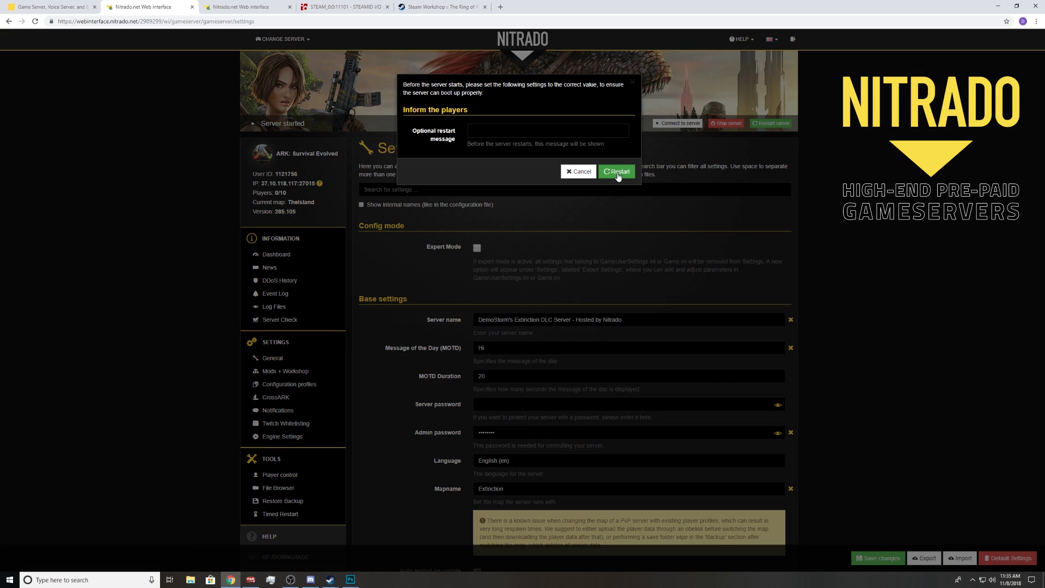
click(593, 338)
scroll(545, 370, down, 4)
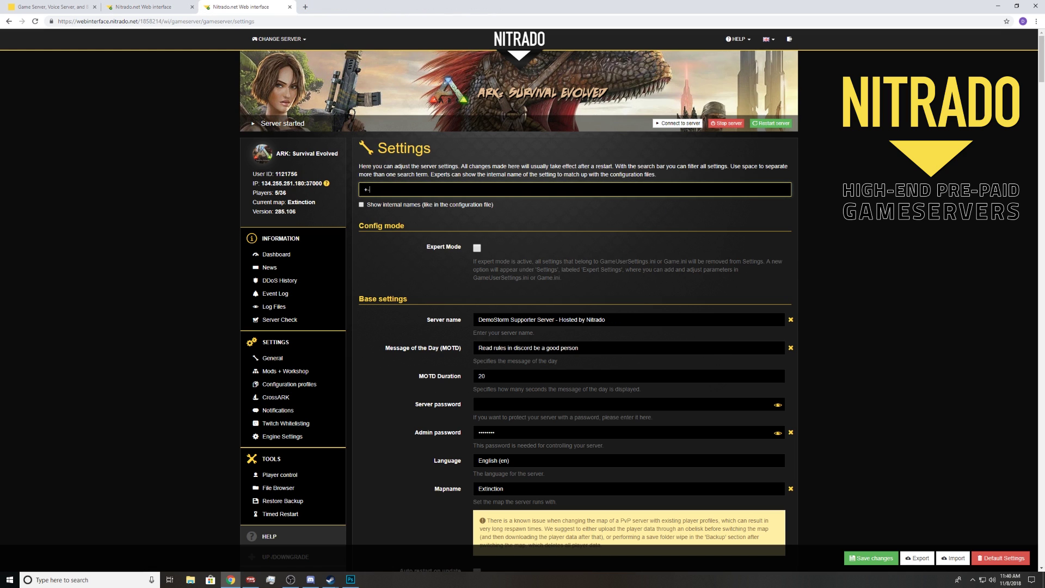
Select the server's IP address and port in the left info panel
click(483, 166)
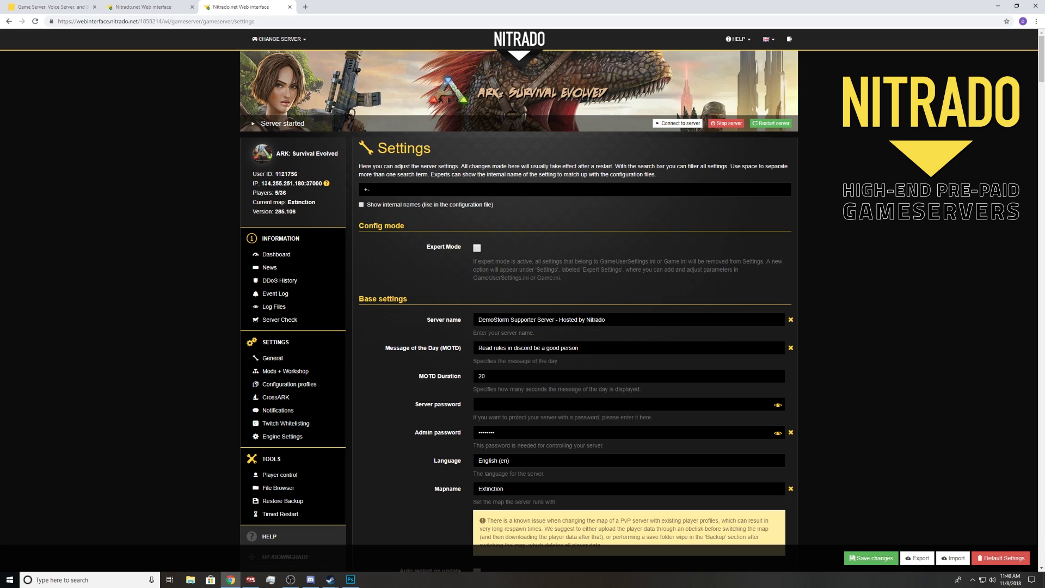
drag(261, 184, 322, 184)
key(ctrl+c)
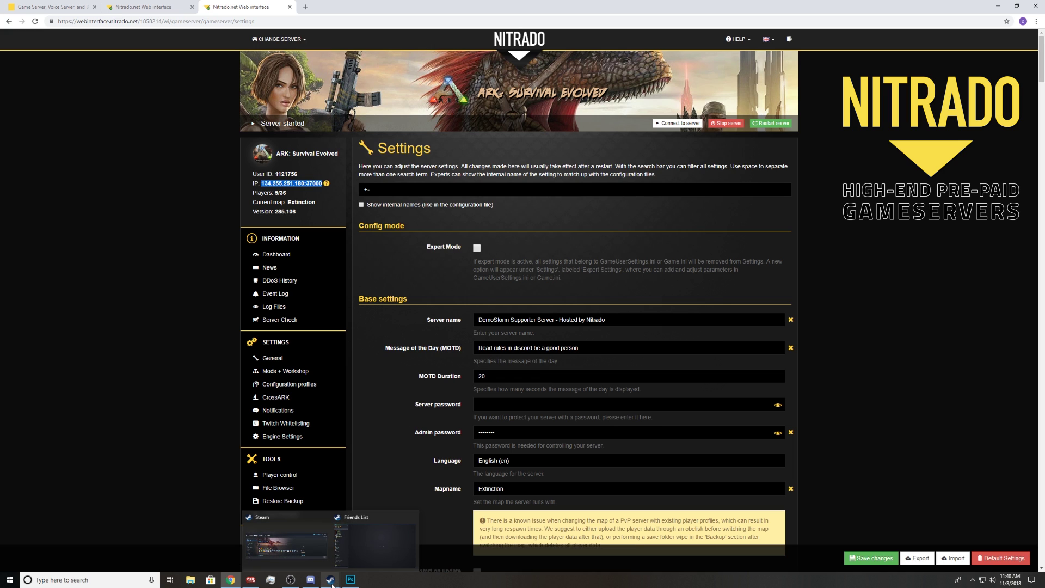
click(330, 580)
click(286, 541)
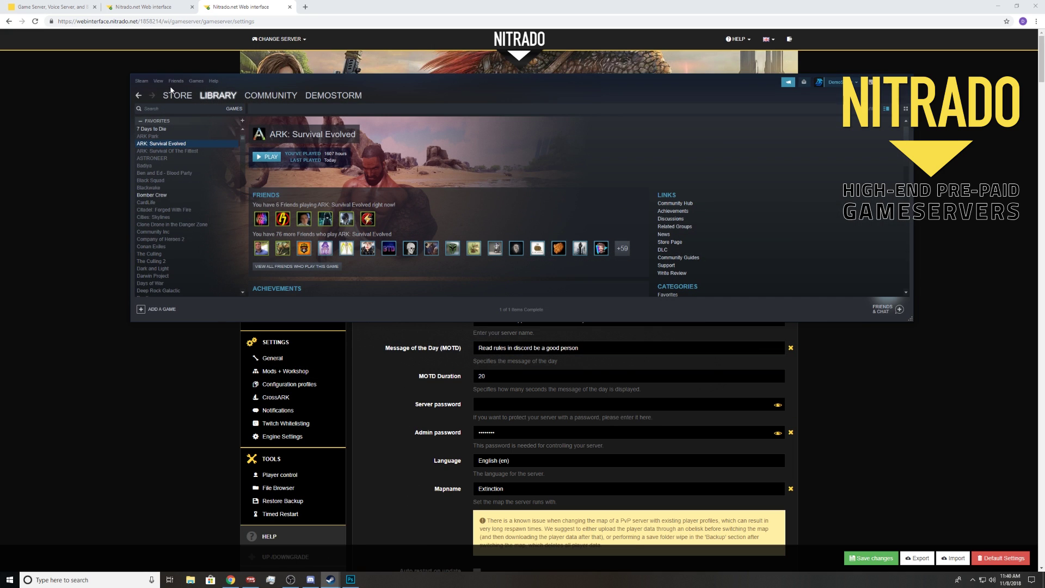
click(158, 80)
click(163, 175)
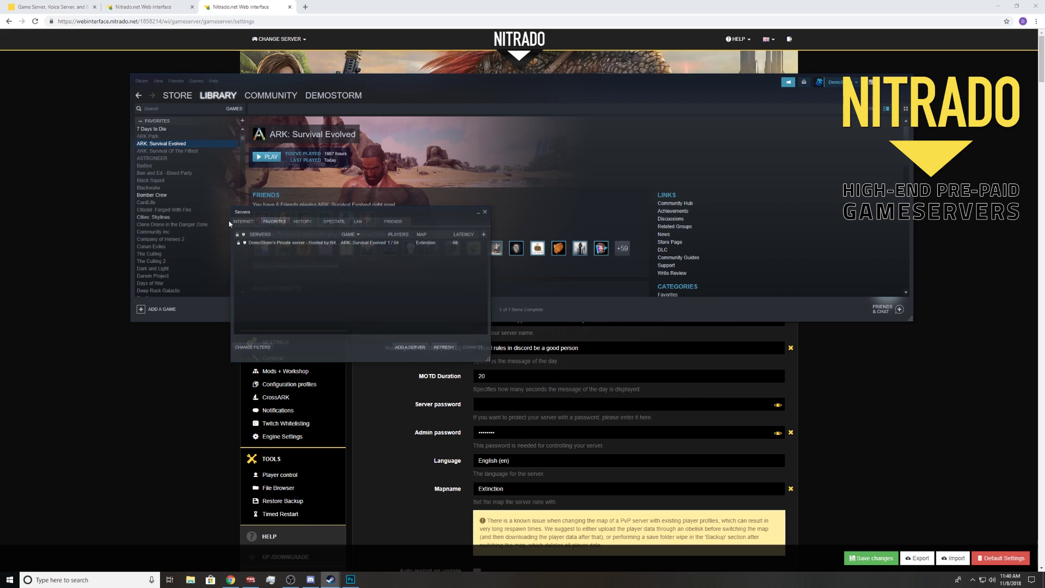
click(410, 346)
key(ctrl+v)
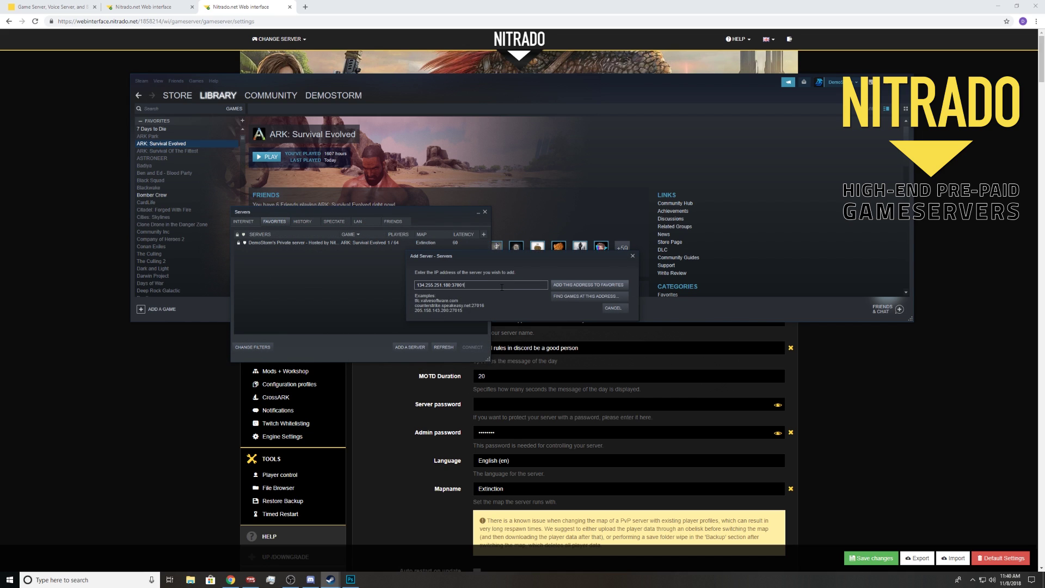
click(560, 288)
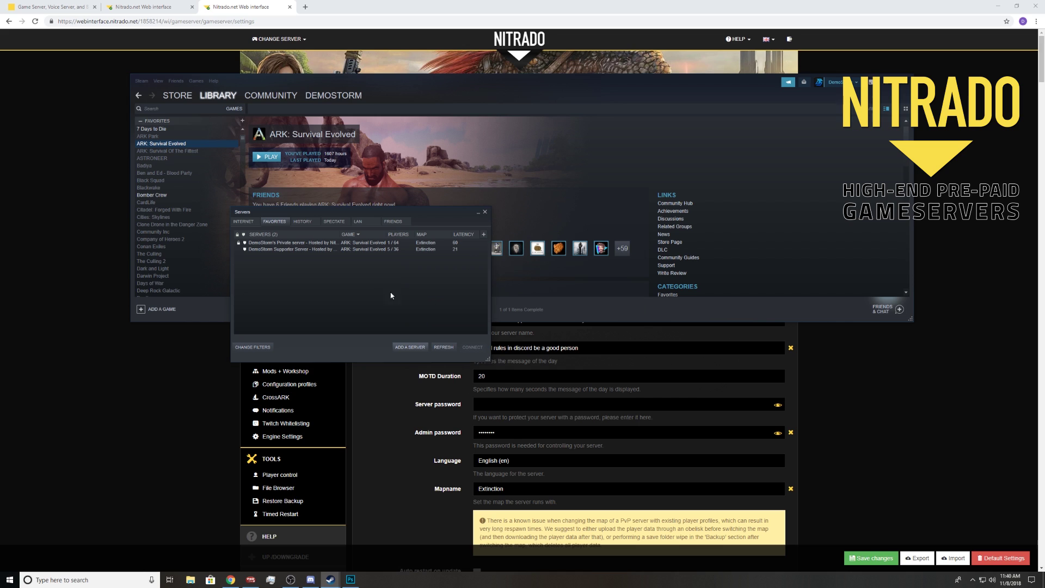
Select the new Supporter Server favorite, minimize the Steam library and close the server list
click(299, 251)
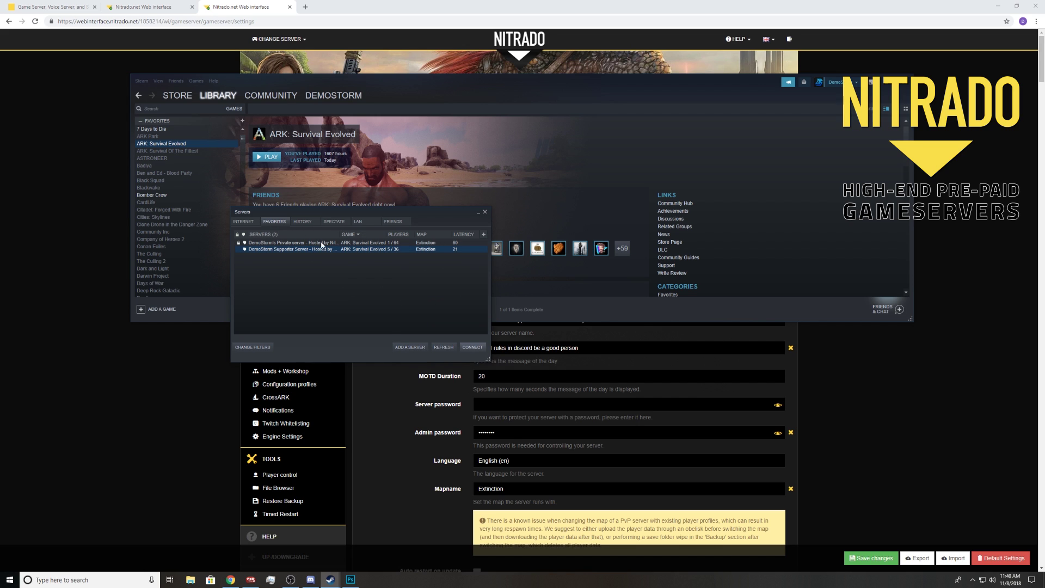
drag(406, 222, 376, 279)
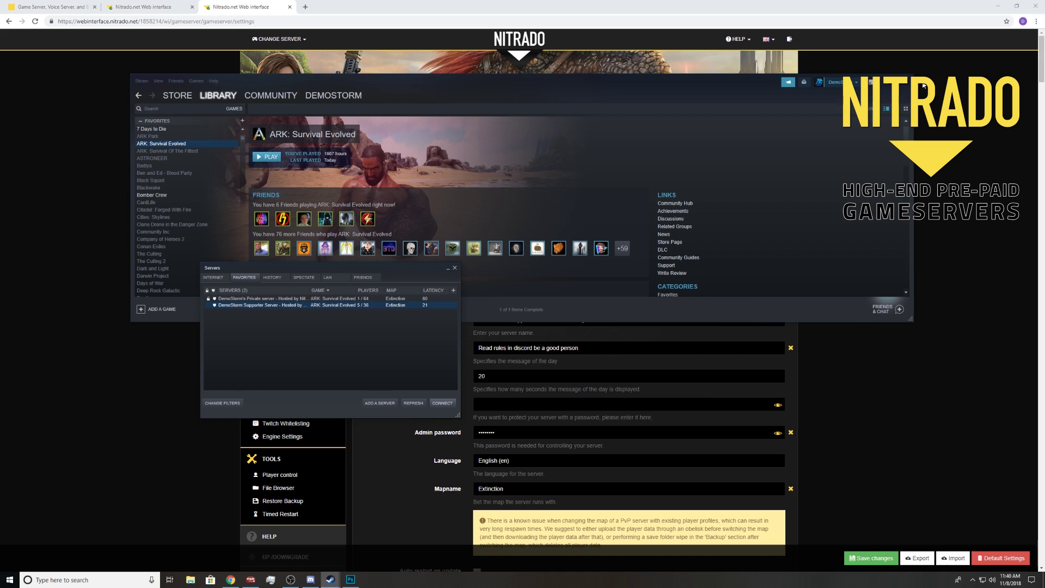
click(889, 86)
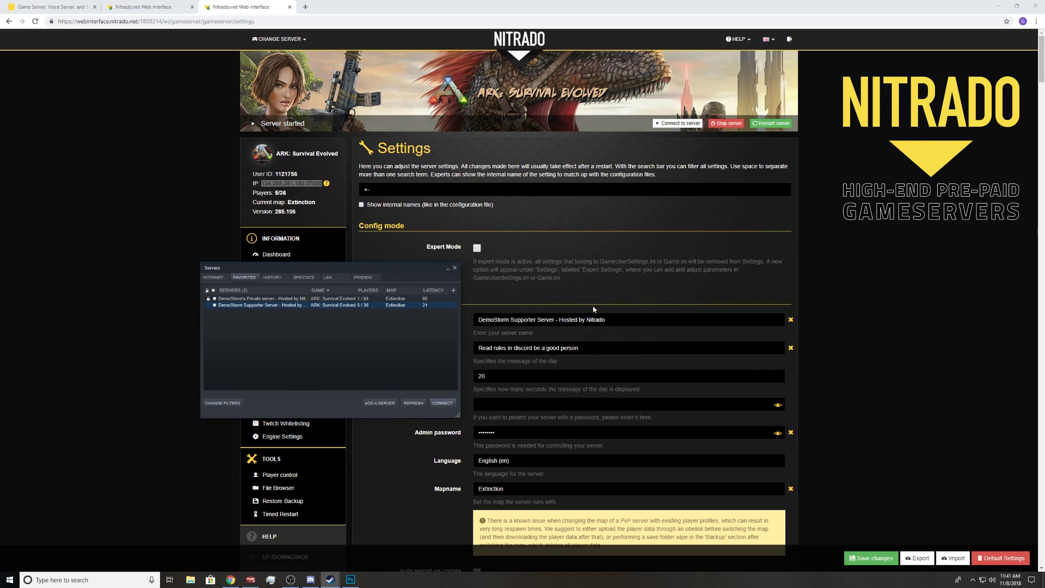
scroll(594, 309, down, 1)
scroll(448, 239, up, 1)
drag(402, 278, 742, 225)
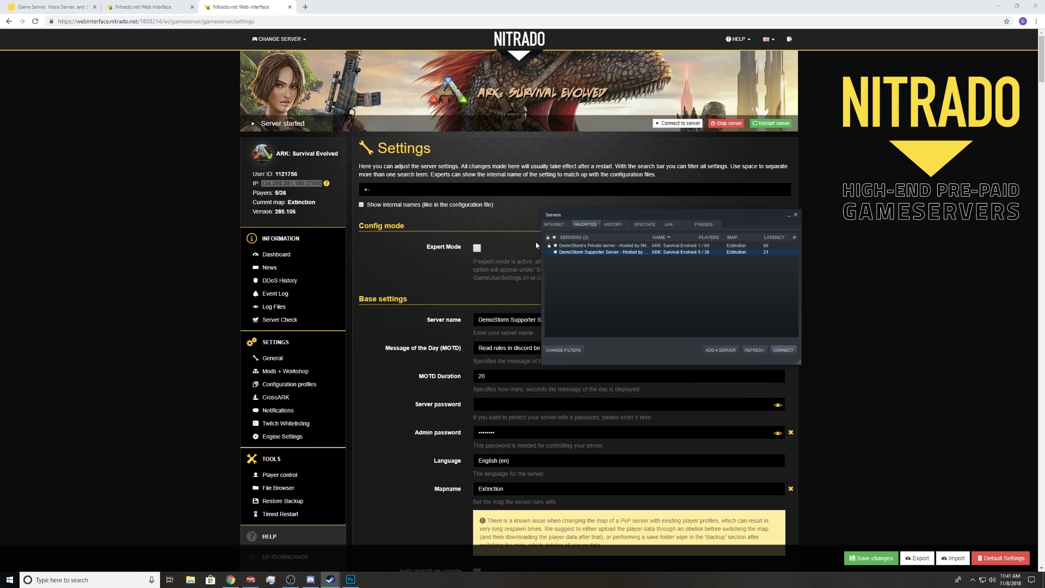
click(796, 216)
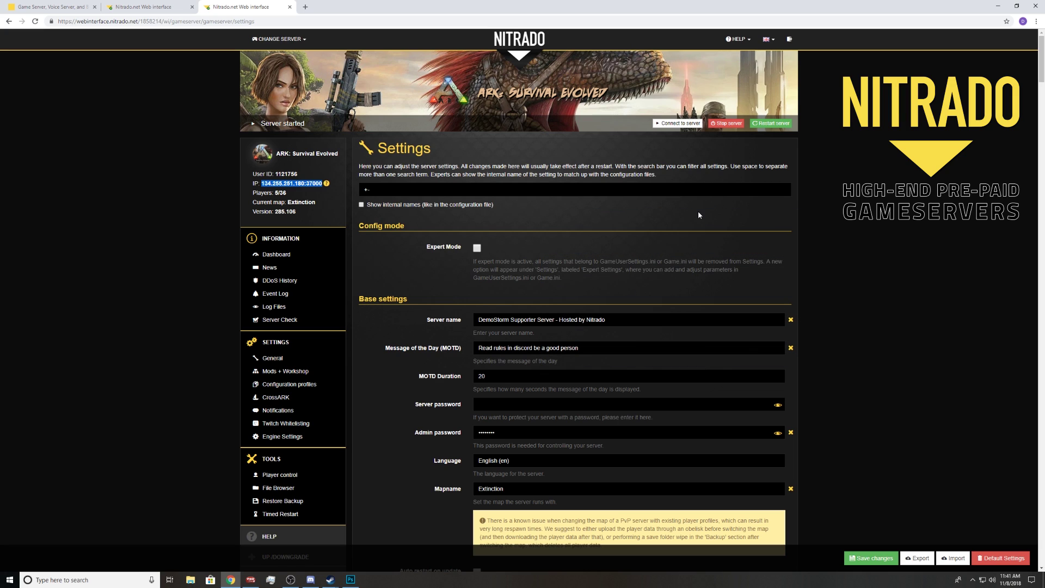
click(698, 214)
Go to the Nitrado game server rental home page and show the Over 100 games slide
click(33, 9)
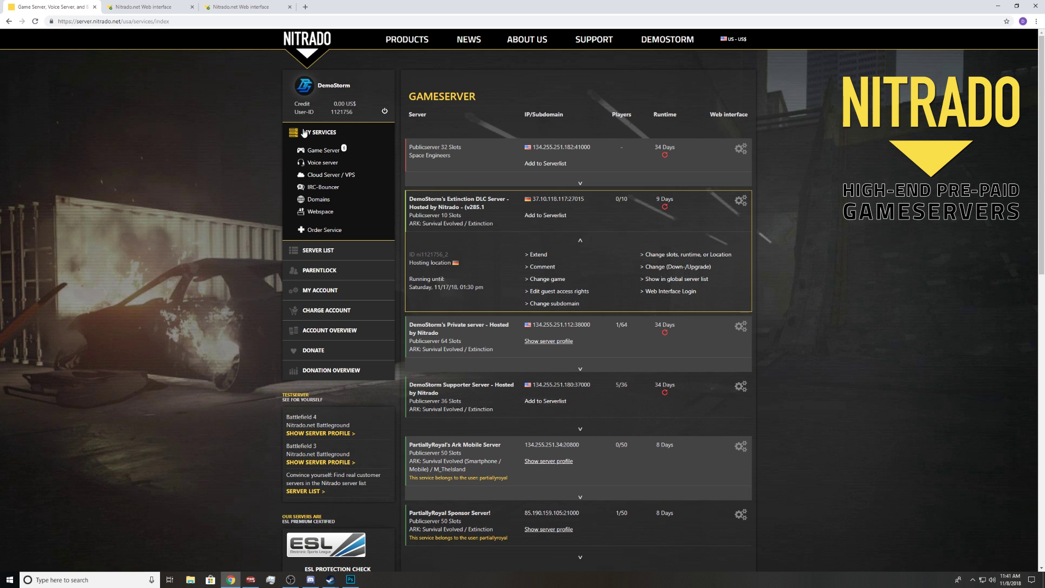
click(307, 58)
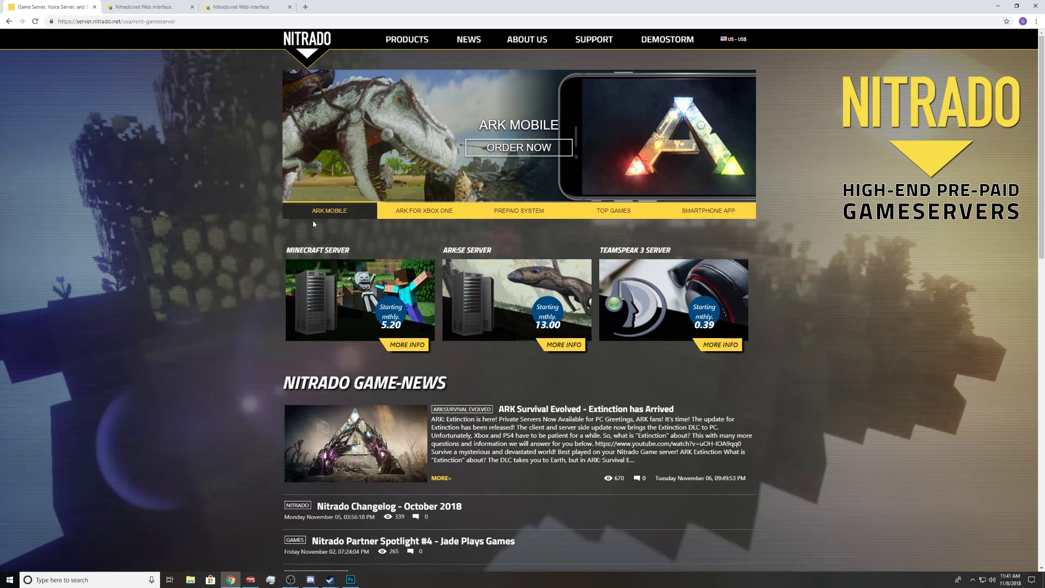
click(634, 212)
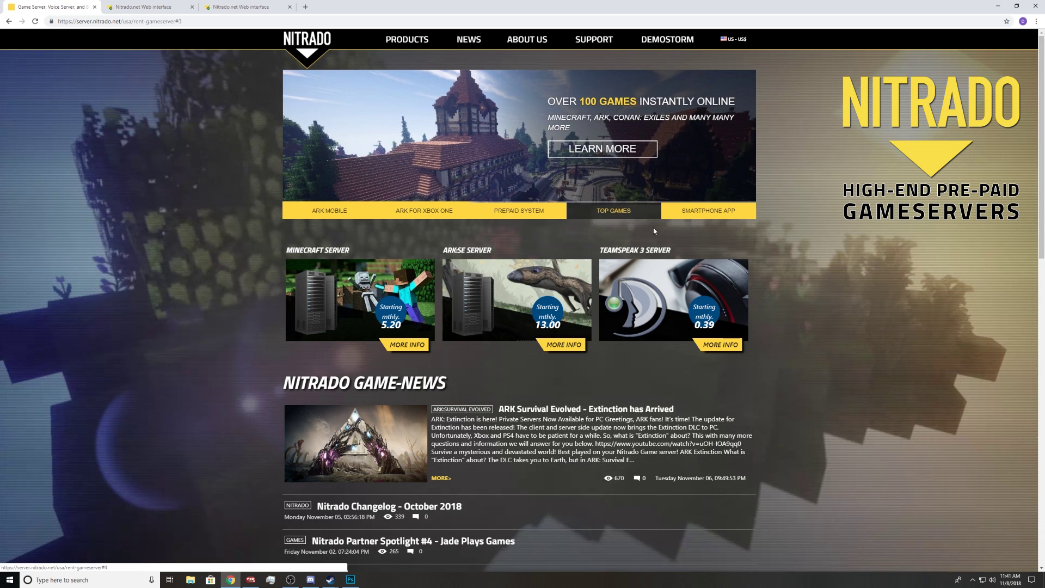
Scroll through the home page and open the Battlefield 4 Nitrado.net Battleground test server profile
scroll(380, 262, down, 1)
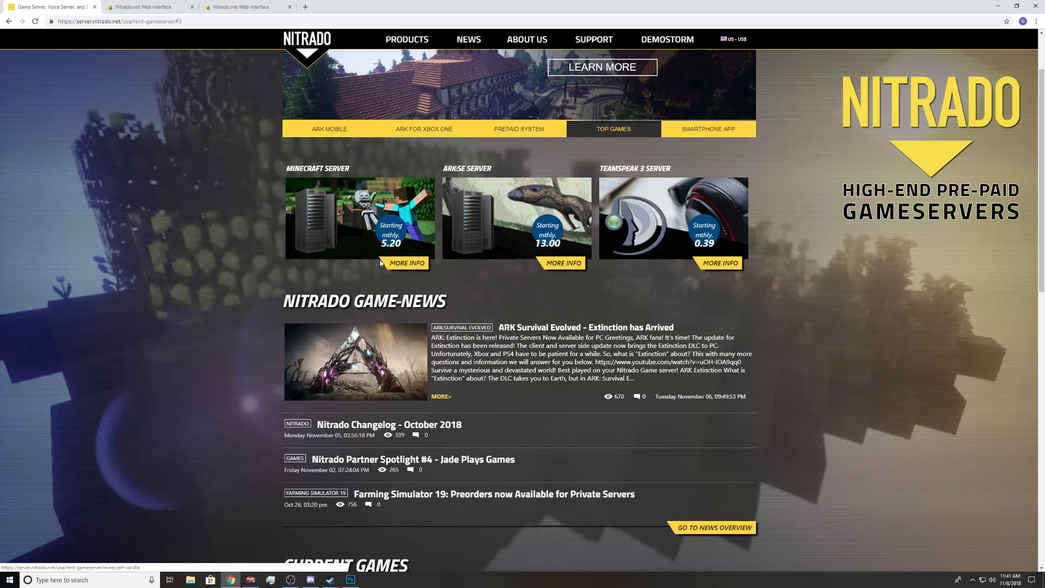
scroll(380, 262, down, 2)
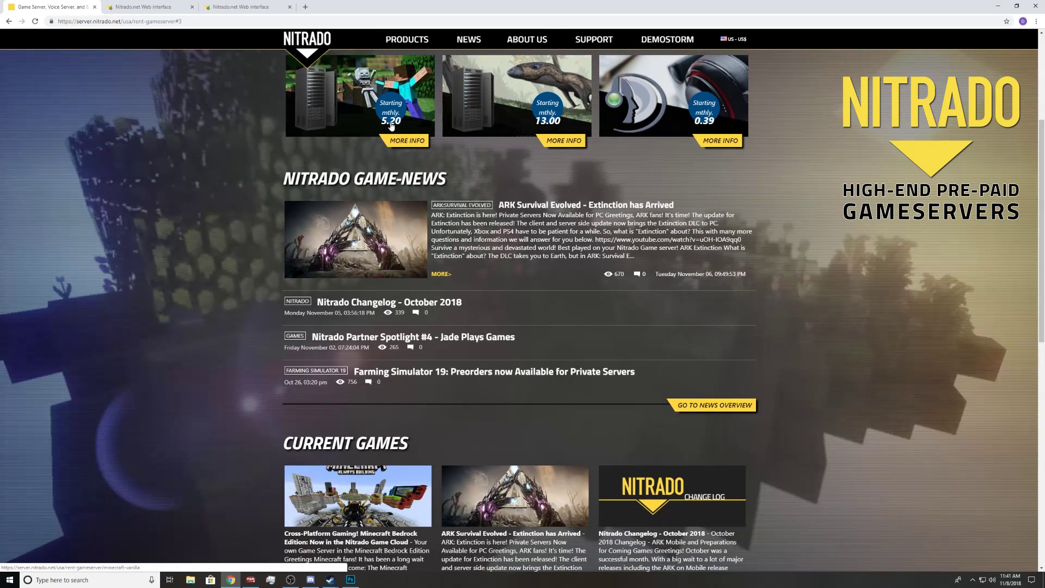
scroll(544, 304, up, 2)
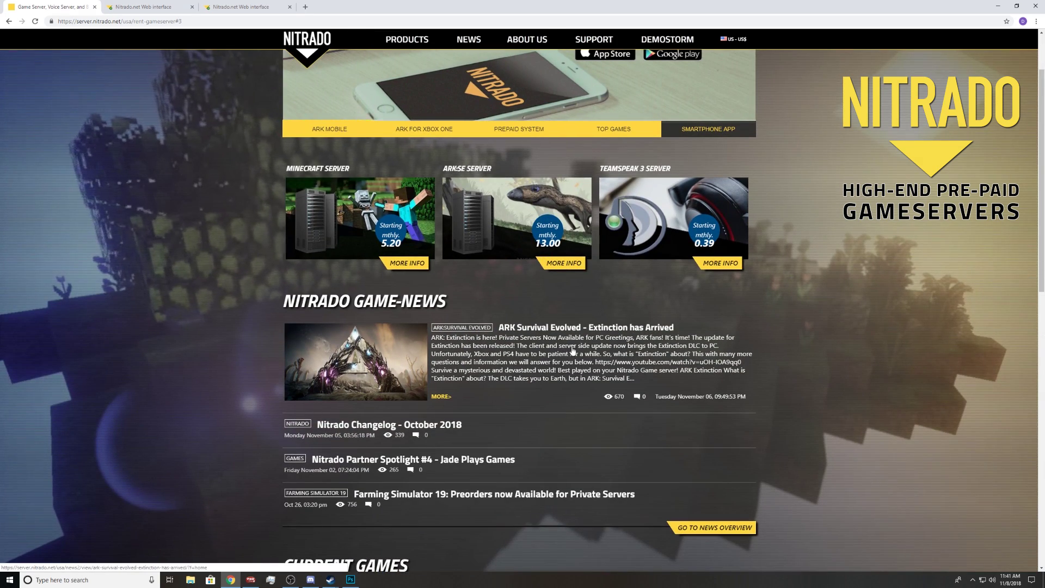
scroll(572, 351, down, 6)
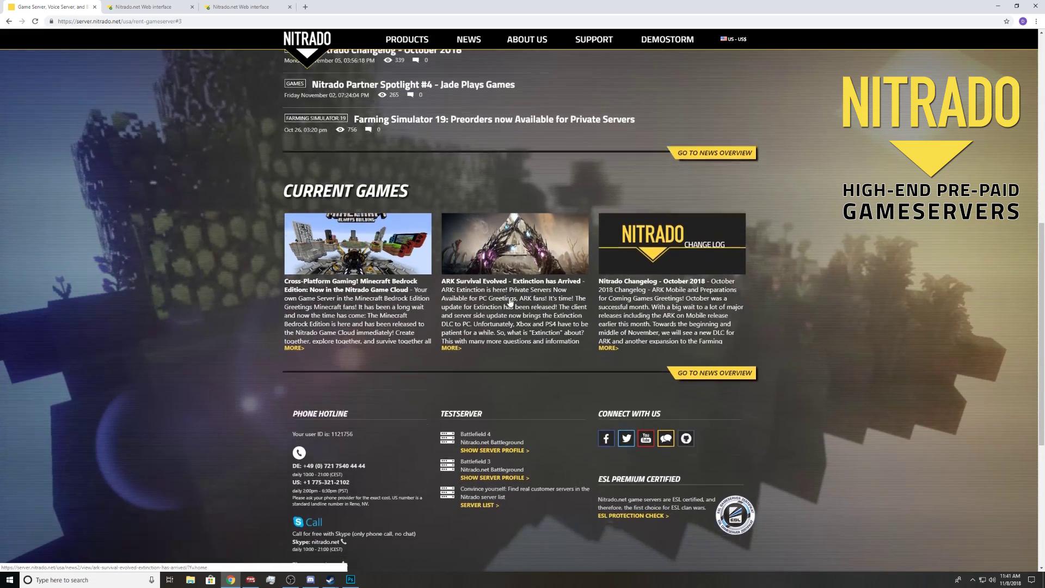
scroll(511, 303, down, 3)
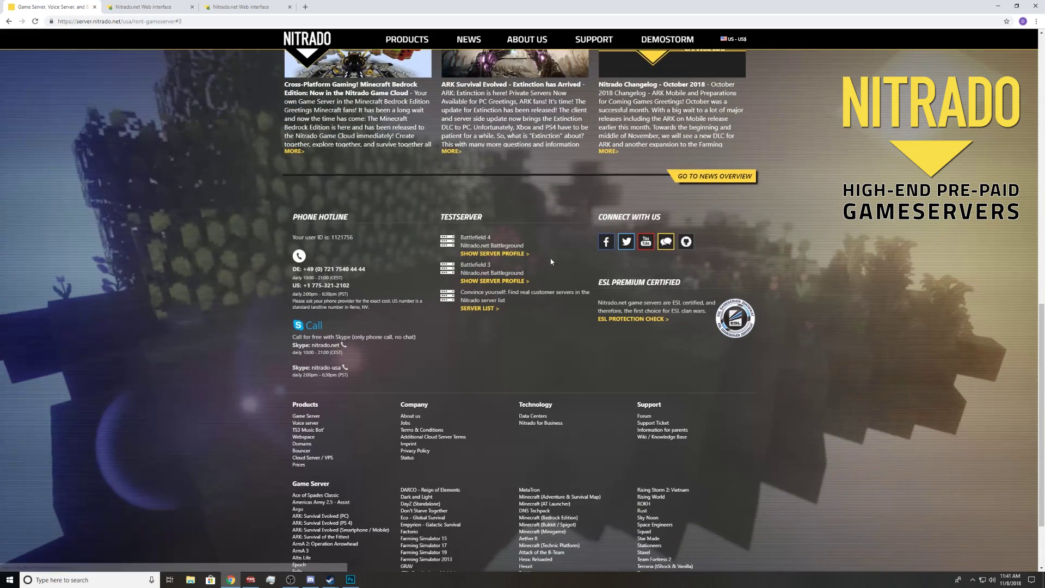
scroll(551, 261, up, 3)
scroll(577, 325, down, 3)
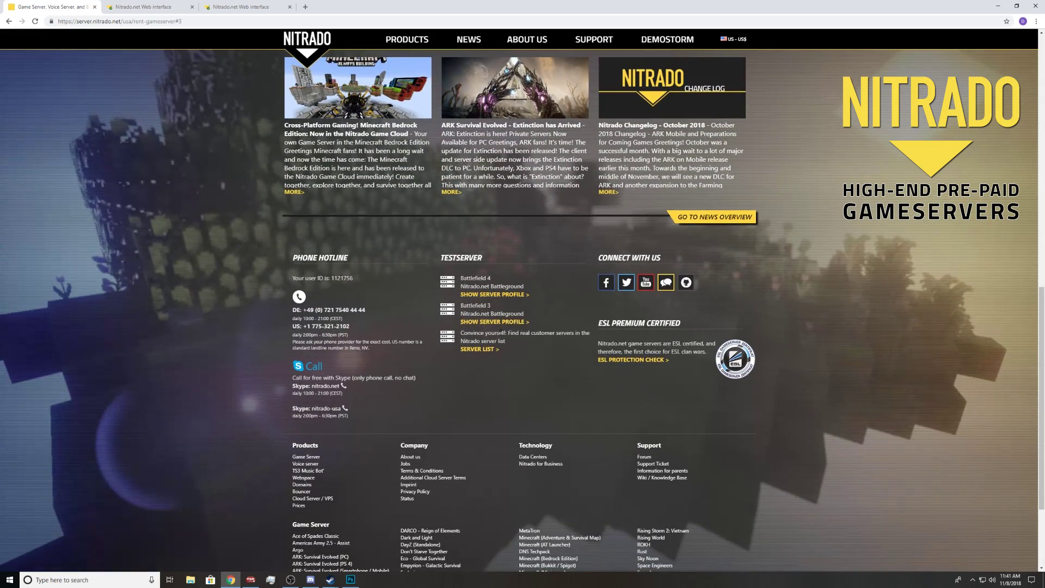
click(506, 294)
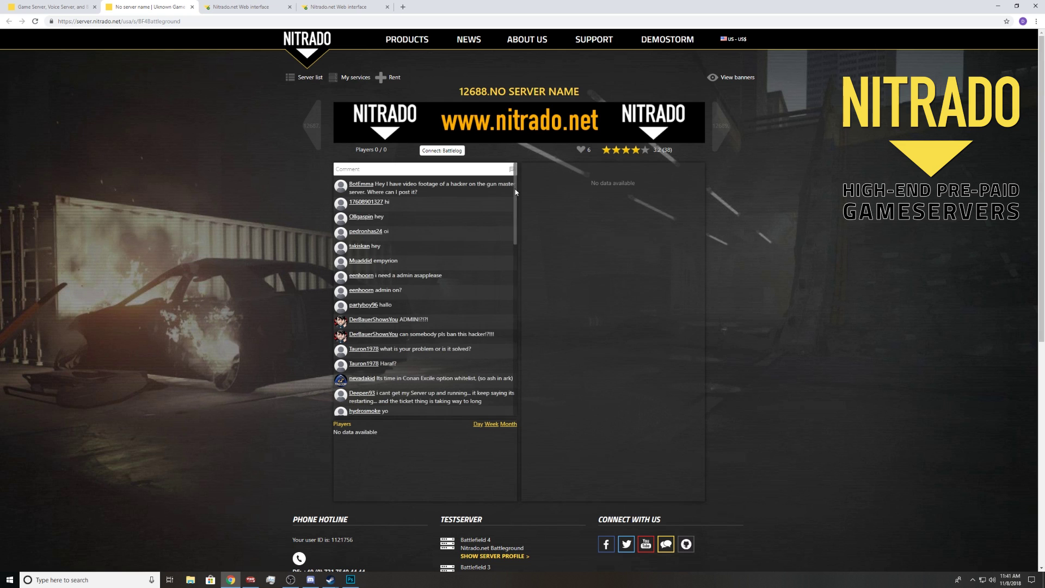
Open the Game Server plan comparison and start configuring a Public Server rental
mouse_move(409, 45)
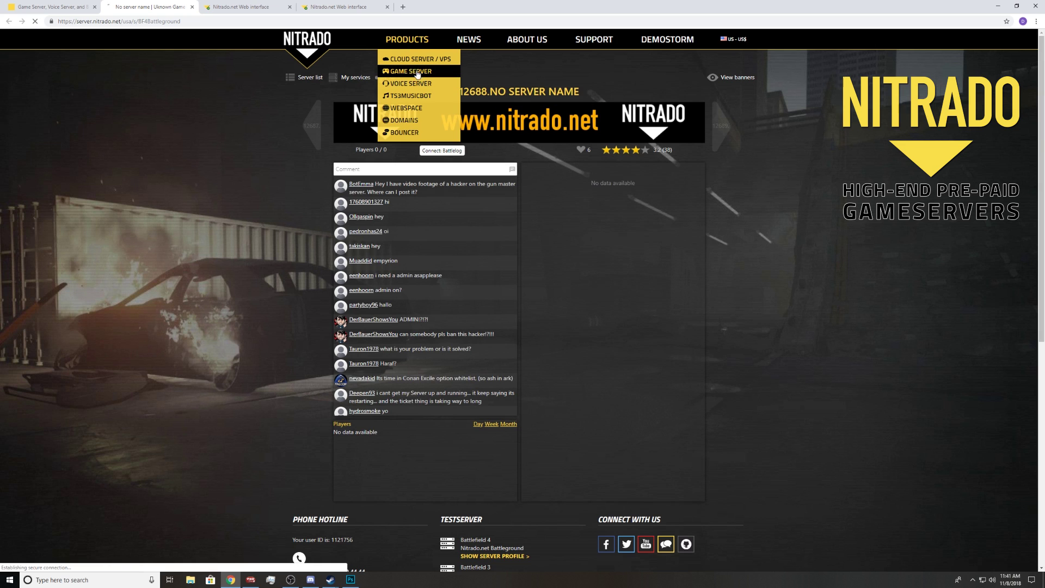
click(412, 72)
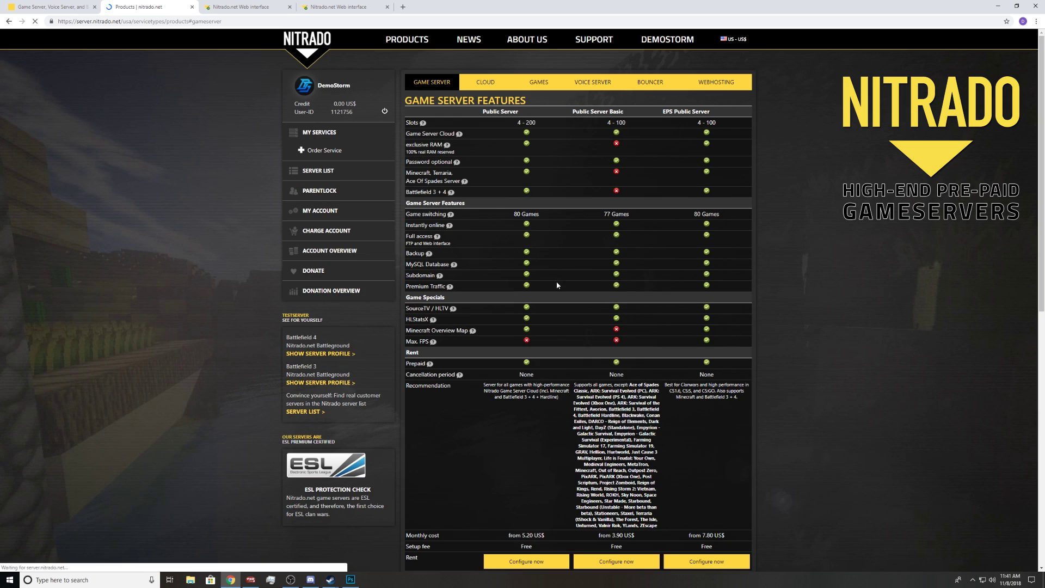
scroll(556, 281, down, 3)
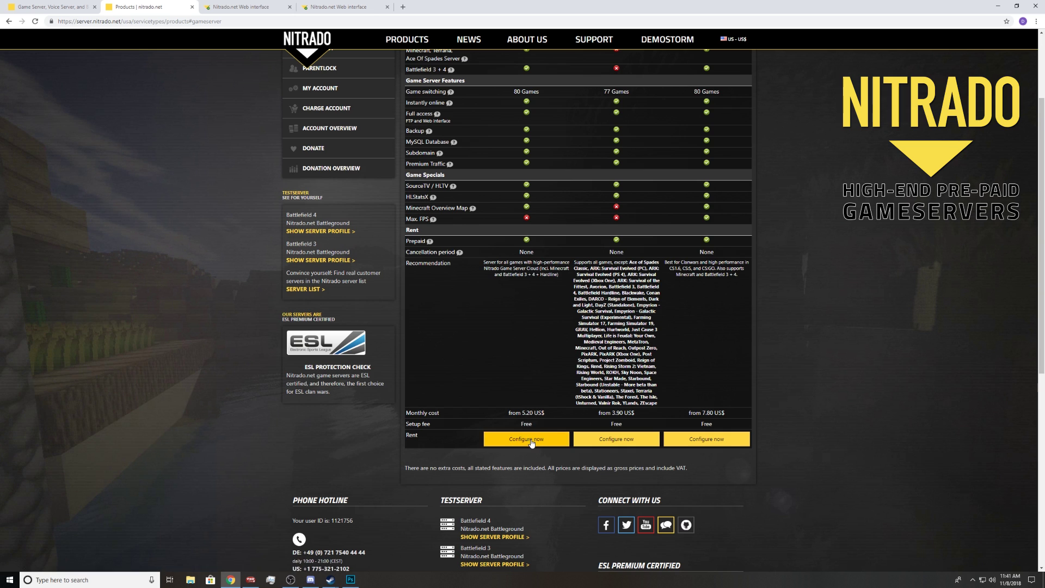
click(532, 442)
Browse the Startgame list leaving ARK selected, then return to My Services and expand Space Engineers
click(524, 189)
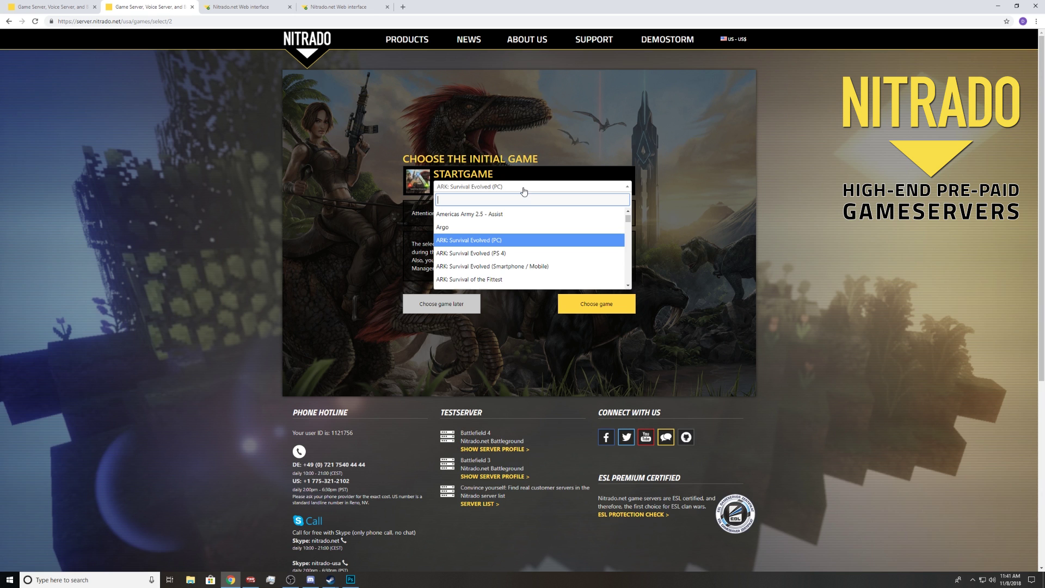
scroll(533, 218, down, 15)
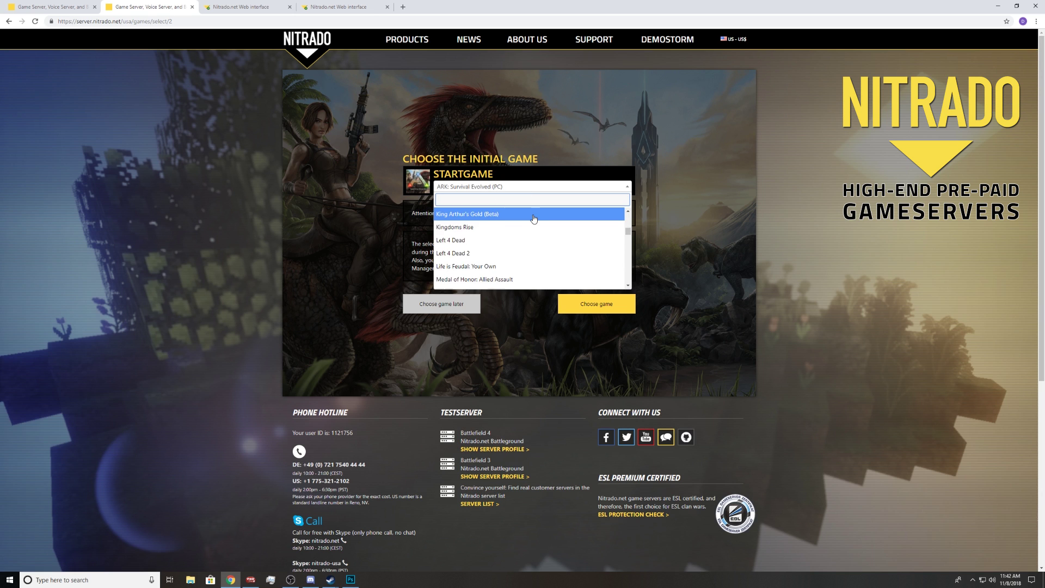
scroll(533, 218, up, 15)
click(489, 227)
click(659, 87)
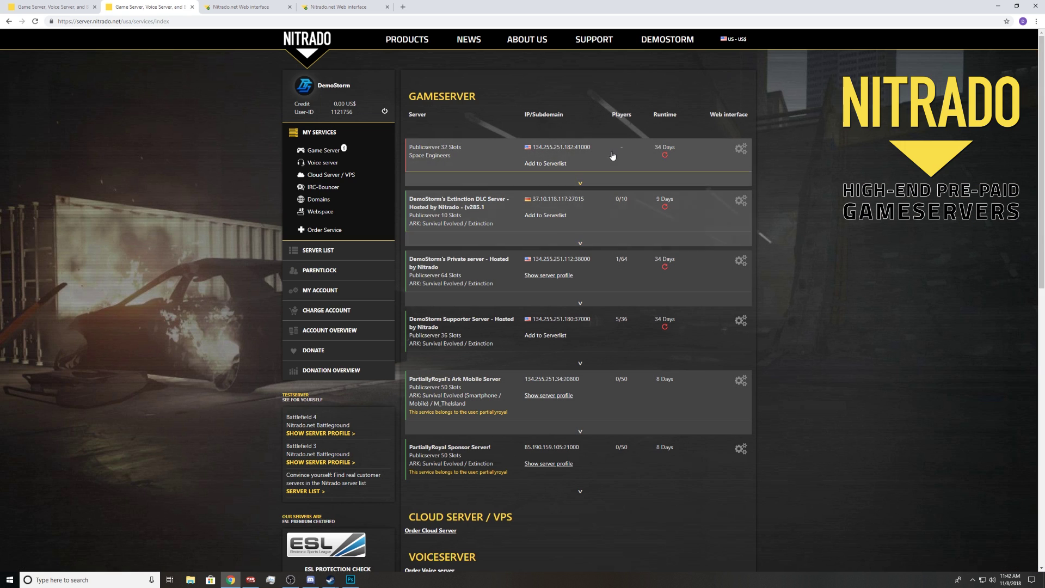
click(612, 155)
Open the Space Engineers server's web interface and scroll through its available games
click(667, 235)
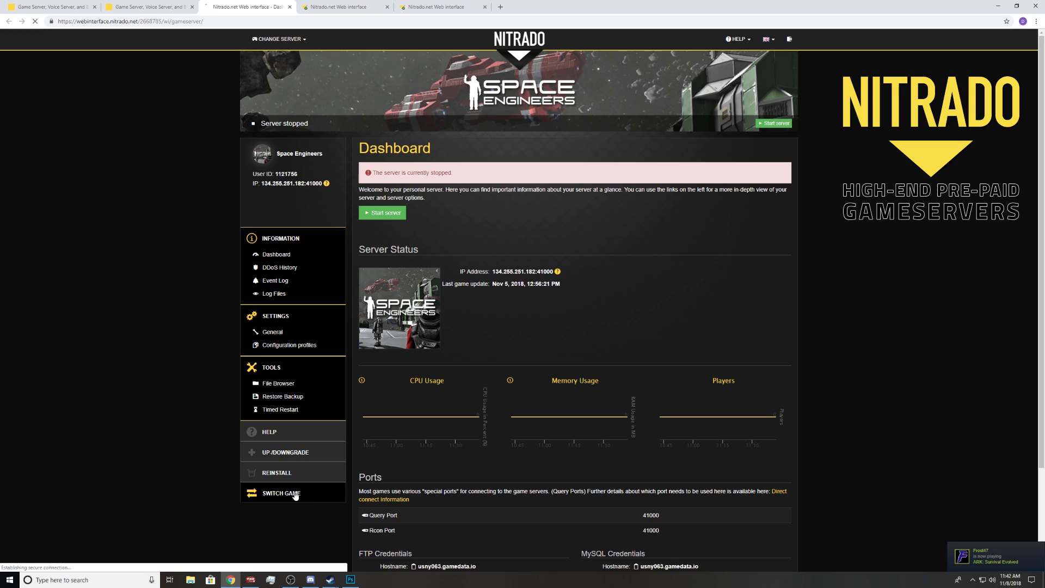
mouse_move(558, 408)
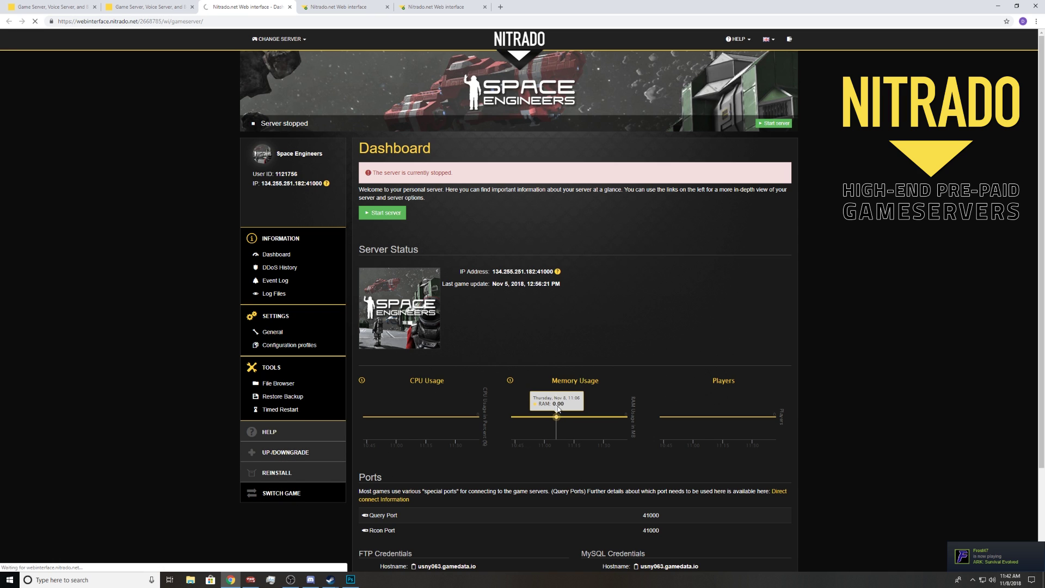
scroll(616, 284, down, 1)
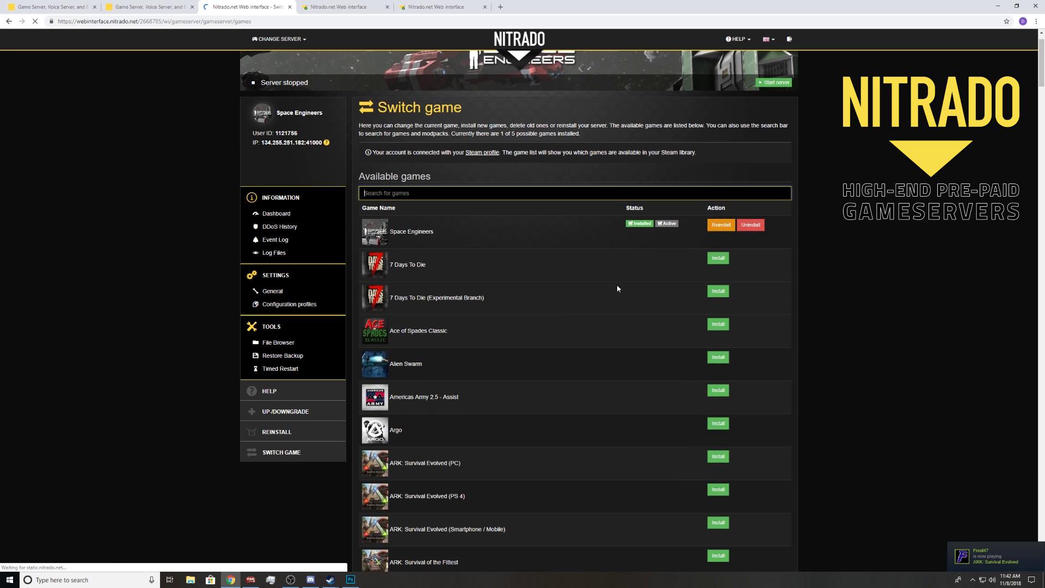
scroll(616, 284, down, 10)
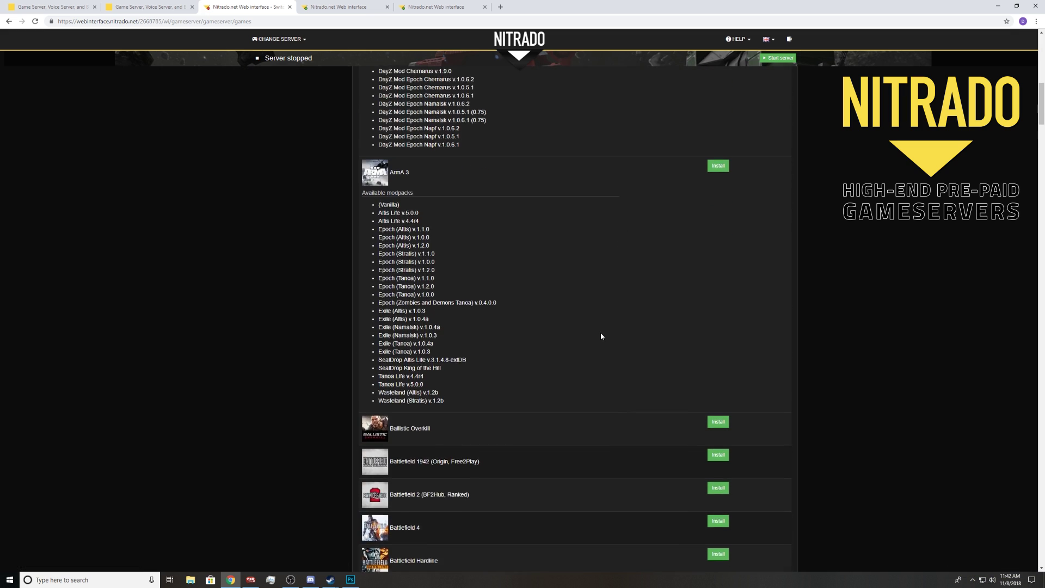
scroll(726, 274, down, 4)
scroll(862, 256, up, 20)
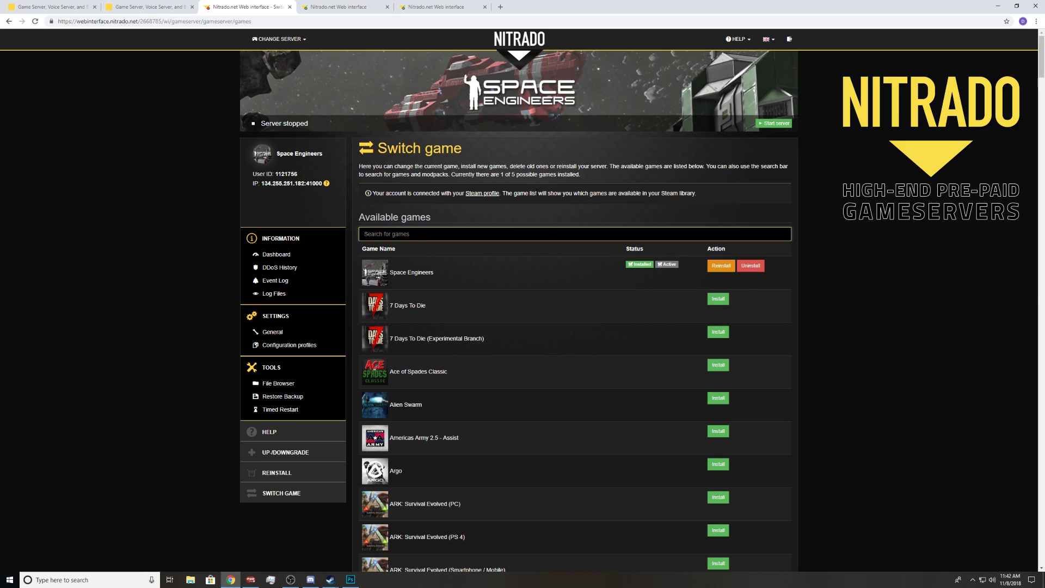
Highlight the '1 of 5 games installed' note, review the list again, and open the help options
drag(583, 175, 455, 175)
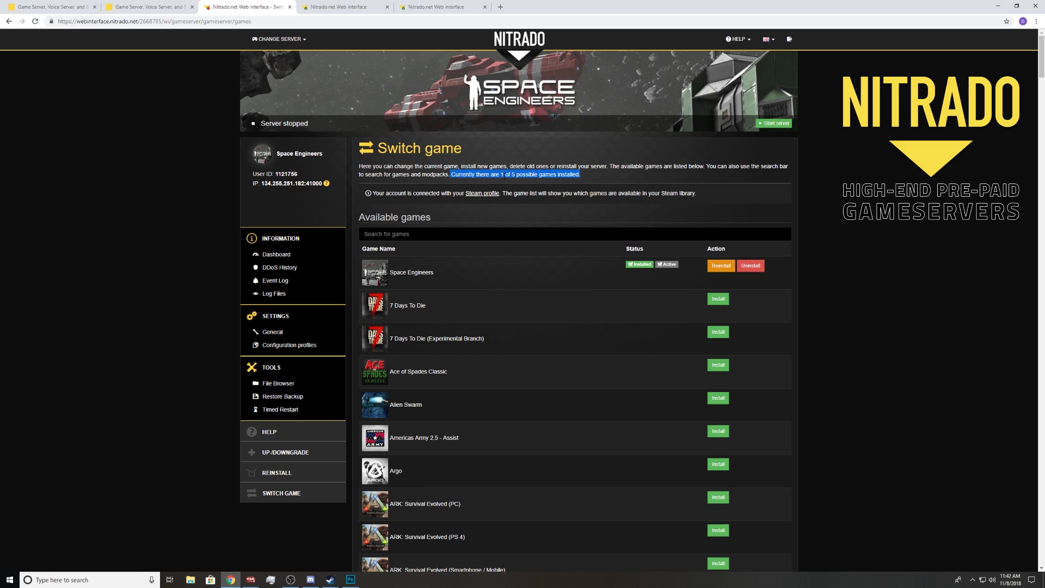
click(805, 266)
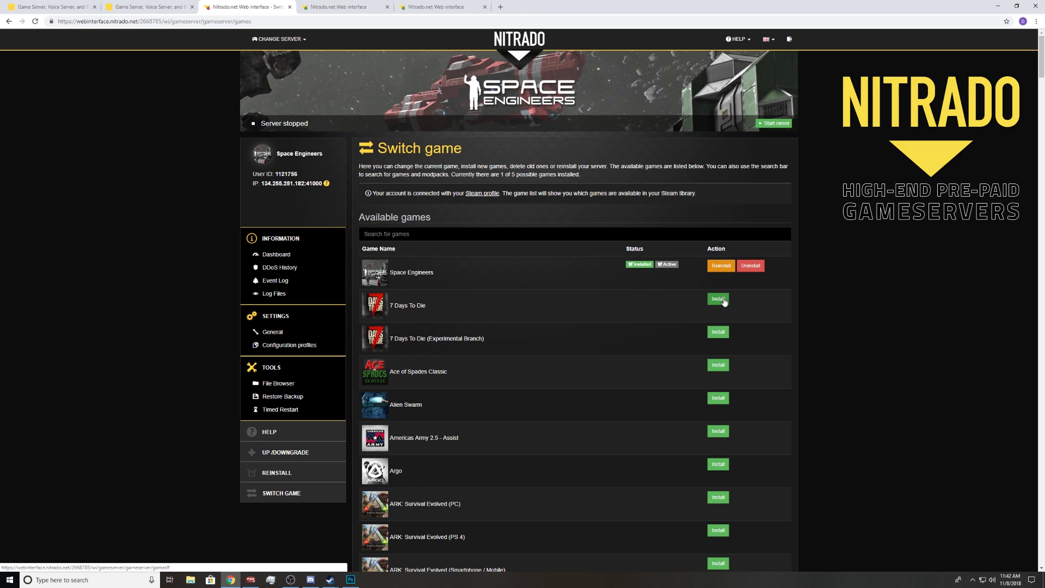
scroll(577, 320, down, 10)
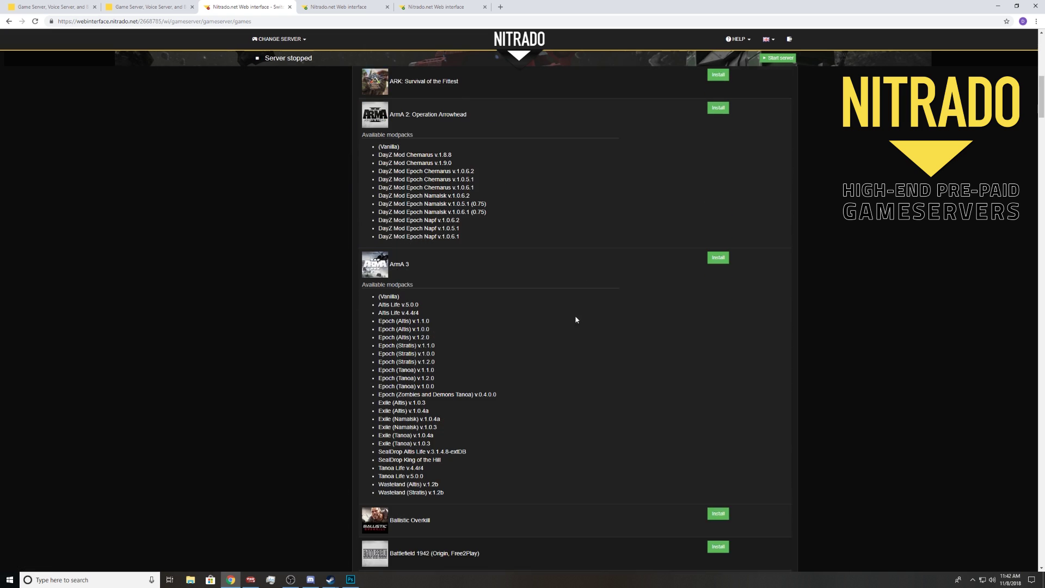
scroll(717, 289, up, 10)
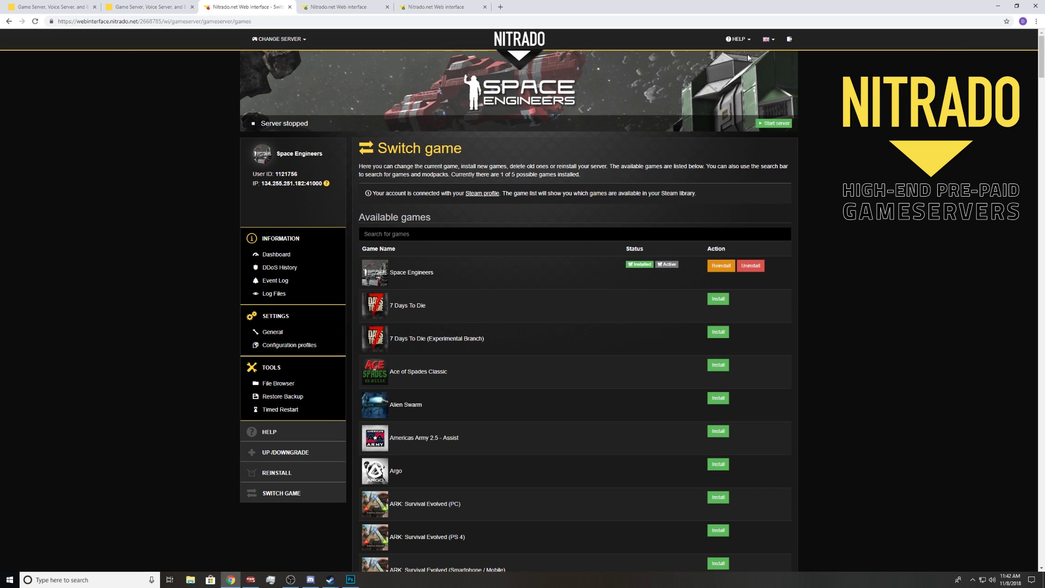
click(739, 39)
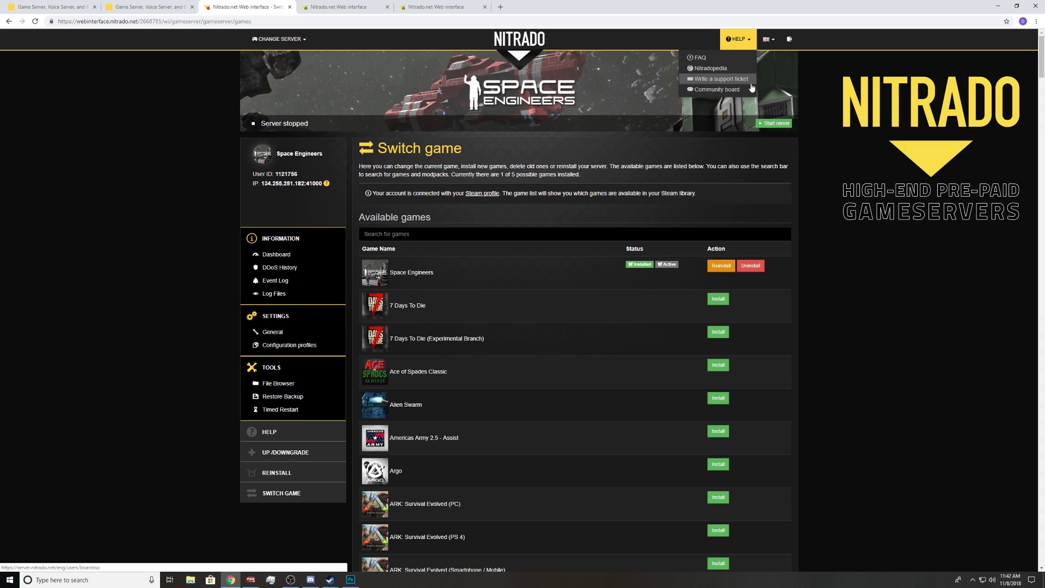
click(771, 42)
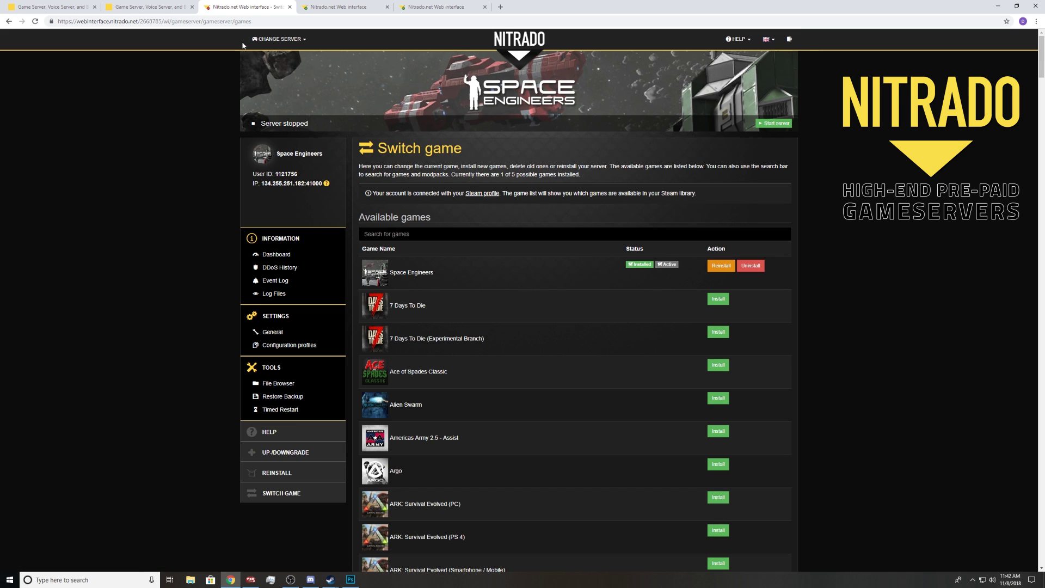
mouse_move(278, 38)
click(302, 547)
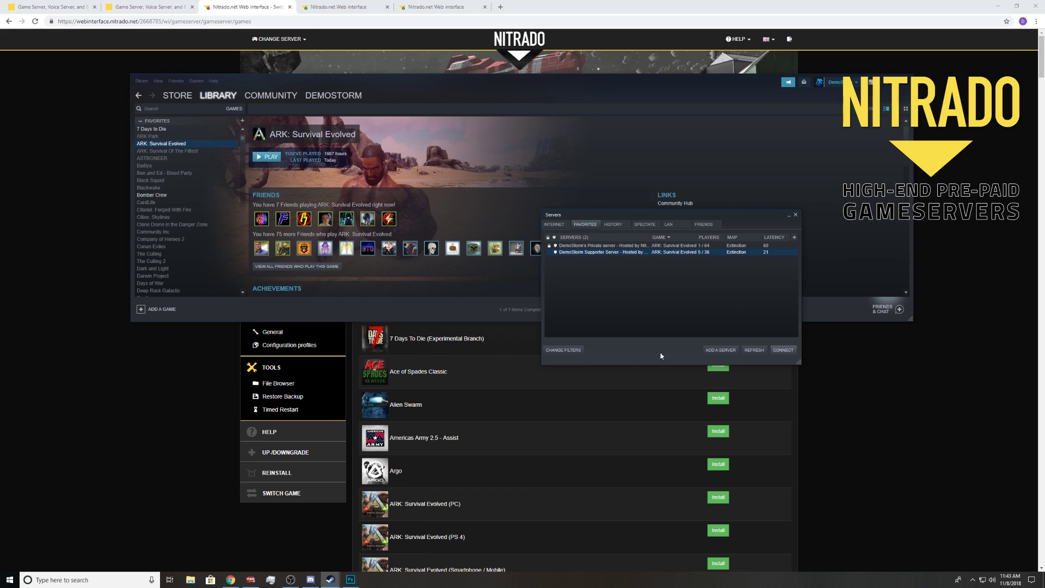
click(795, 214)
click(884, 83)
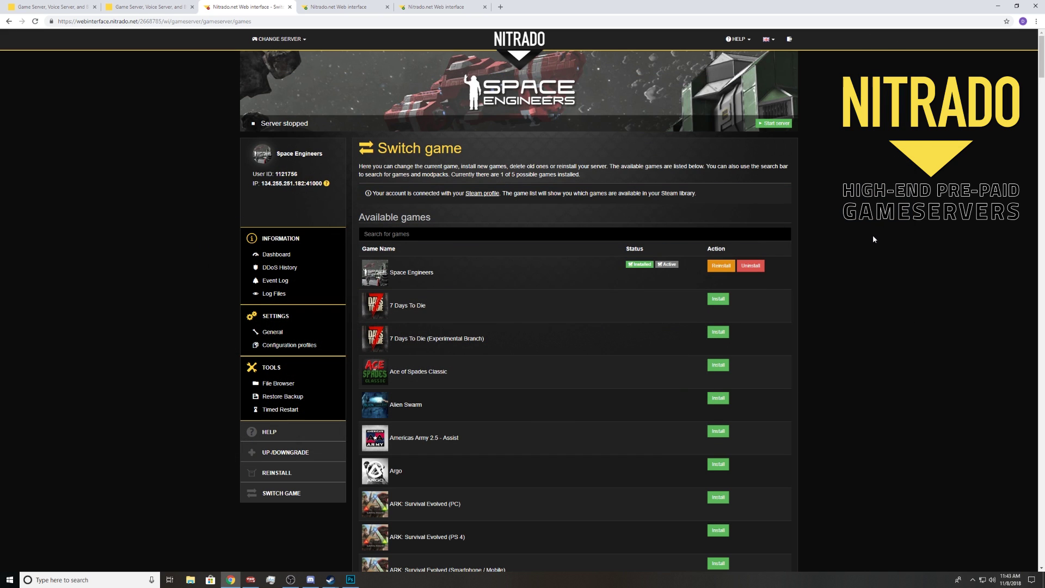